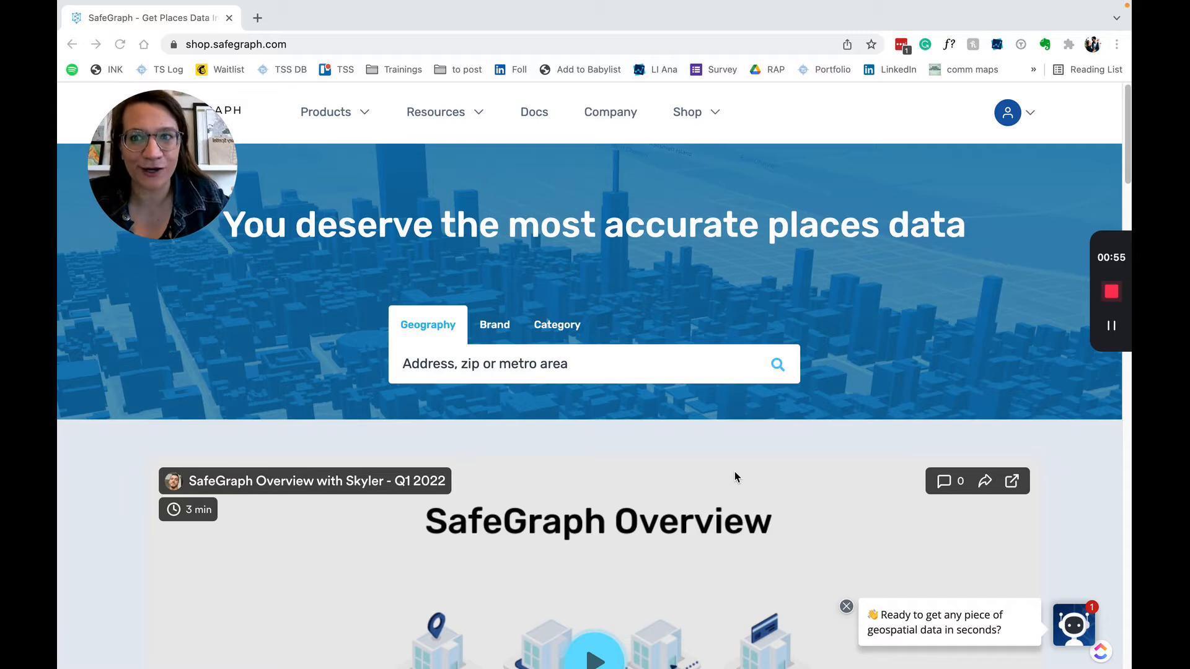
Filter SafeGraph Shop places by the IHOP brand, matching 1,804 records
{"action": "left_click", "coordinate": [507, 327]}
{"action": "left_click", "coordinate": [502, 364]}
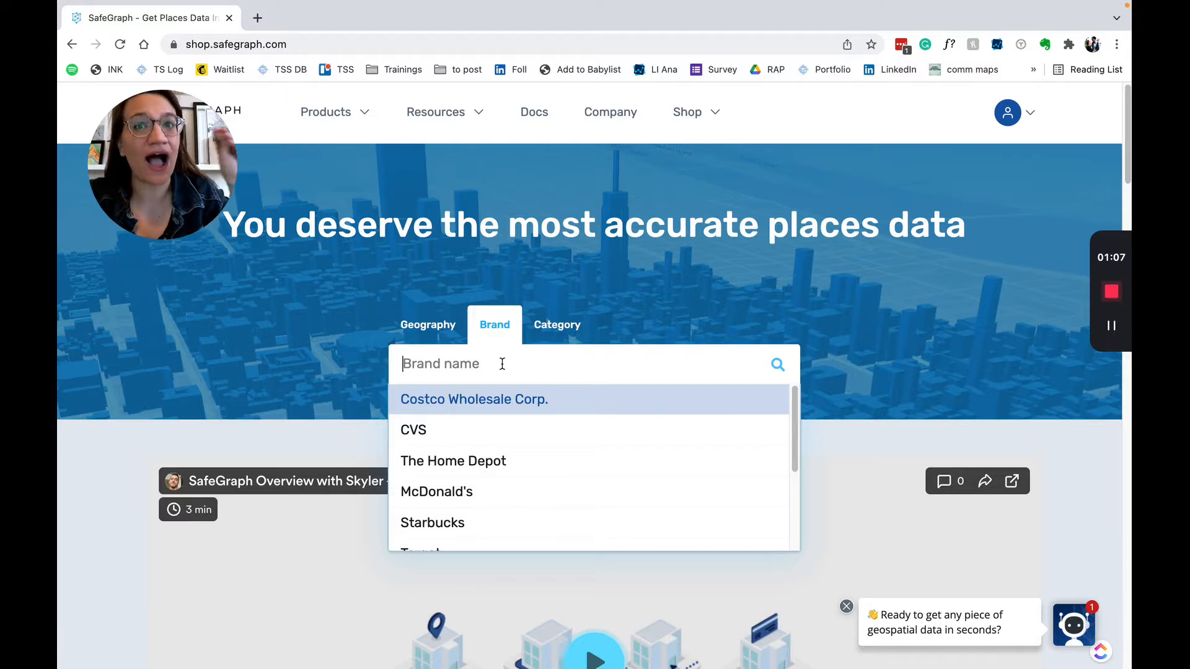
{"action": "type", "text": "IHOP"}
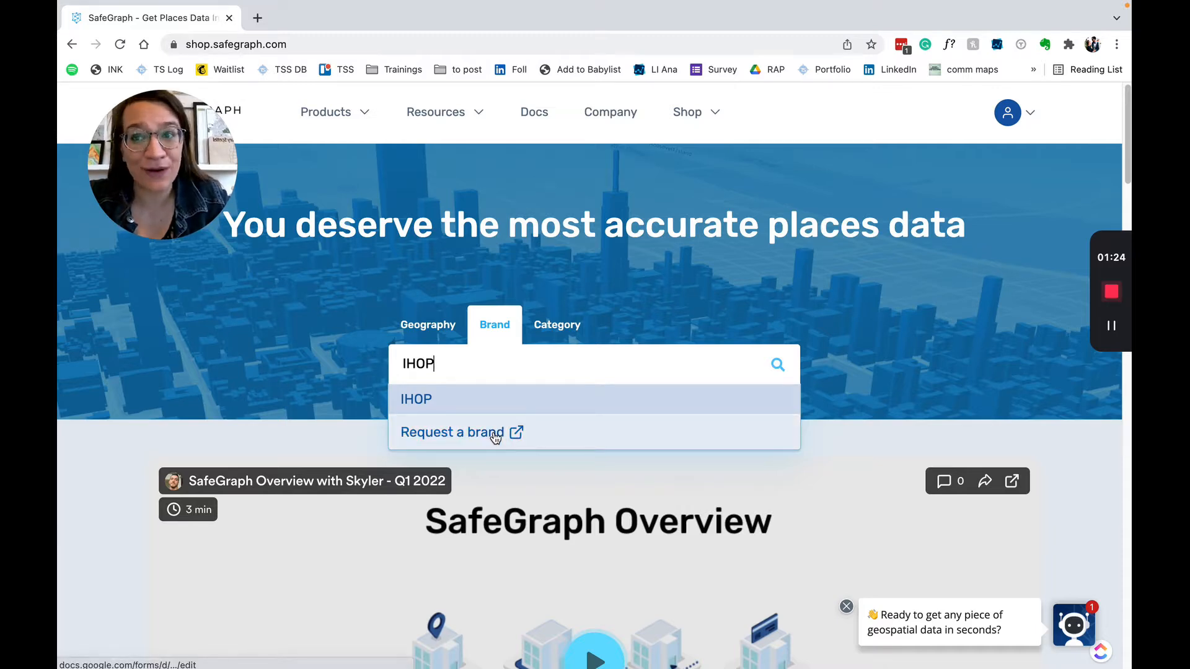
{"action": "left_click", "coordinate": [486, 406]}
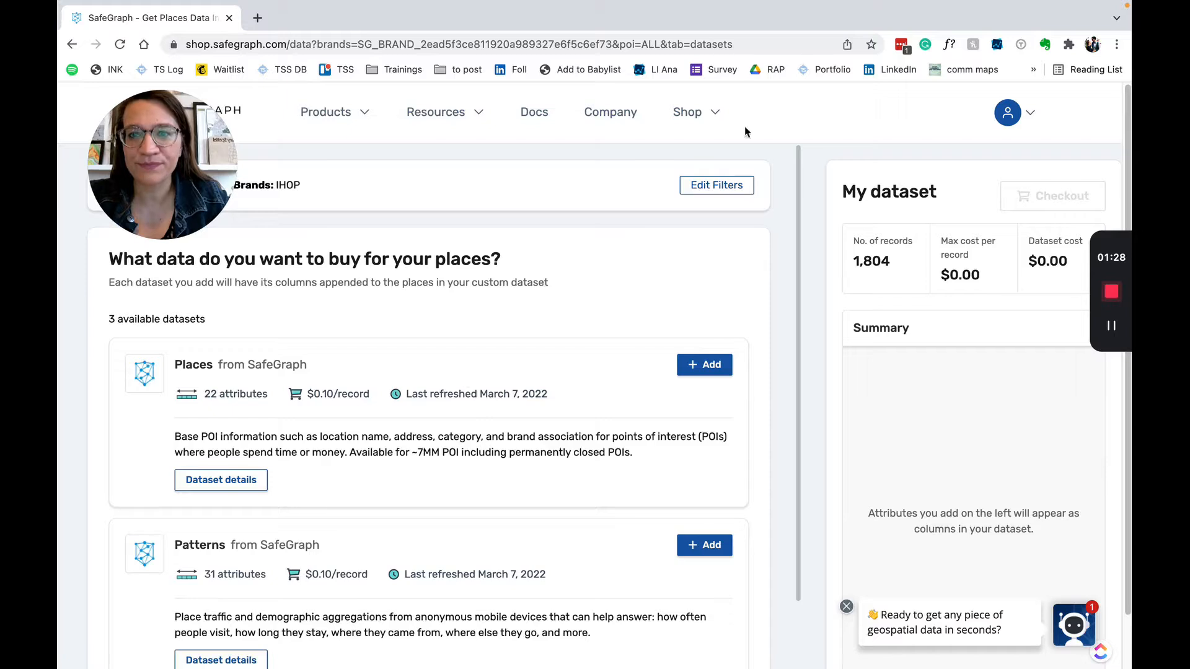
Add Illinois, US as a geography filter, narrowing the IHOP selection to 53 records
{"action": "left_click", "coordinate": [713, 185]}
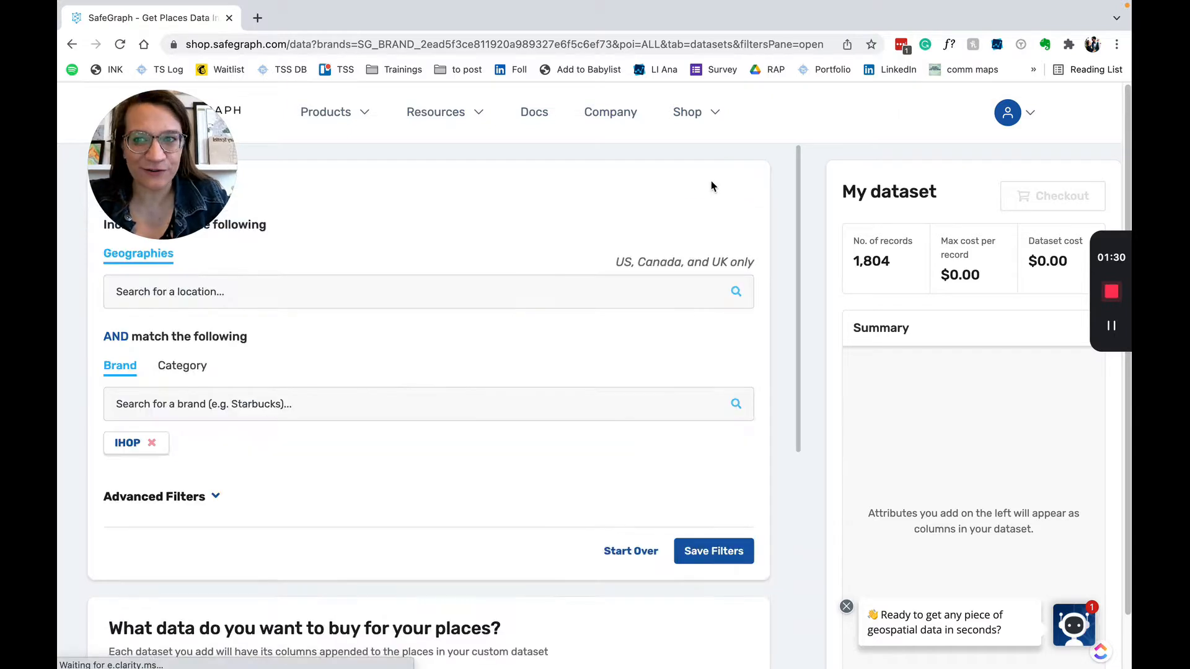
{"action": "left_click", "coordinate": [214, 404]}
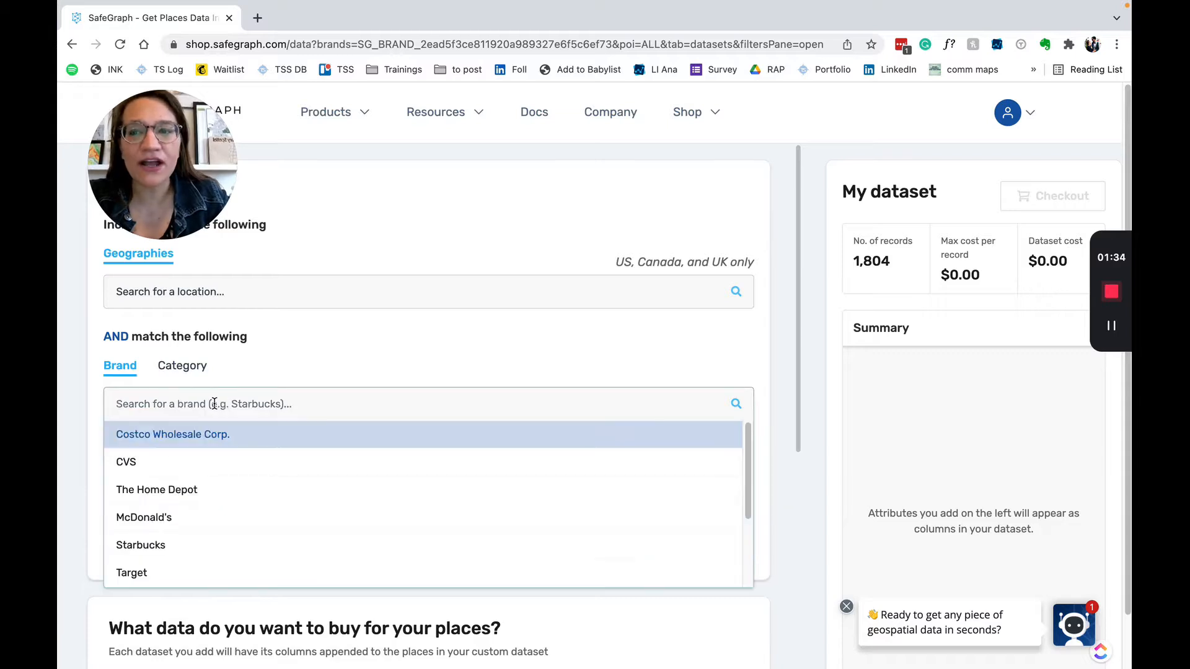
{"action": "left_click", "coordinate": [250, 287]}
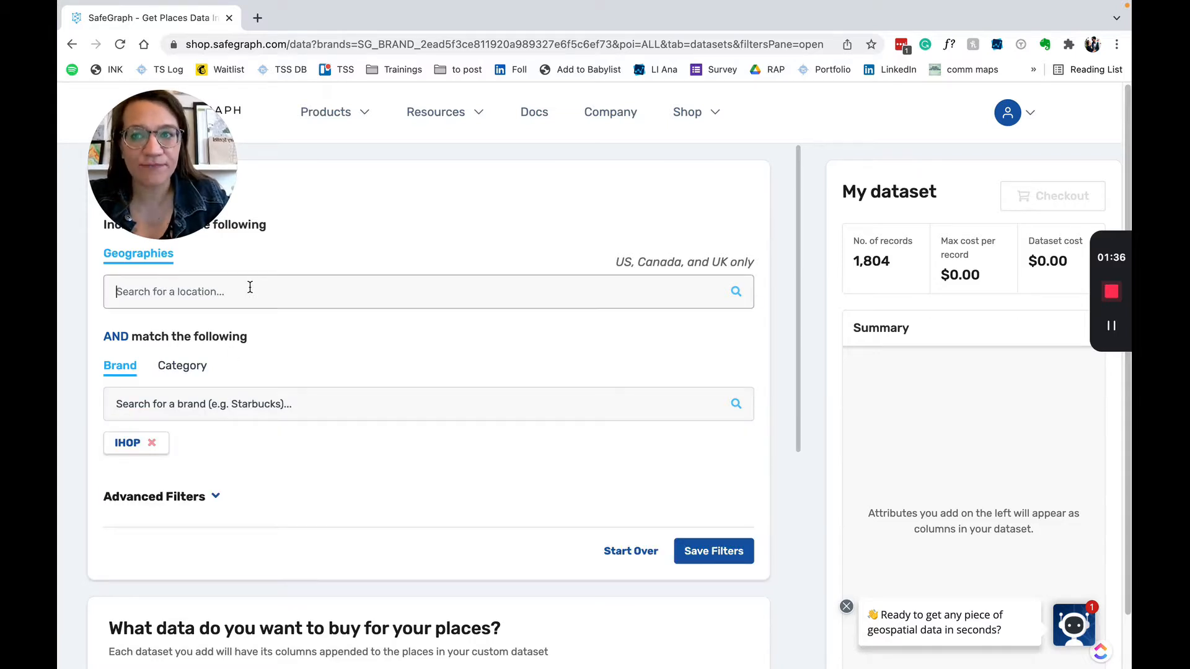
{"action": "type", "text": "Chica"}
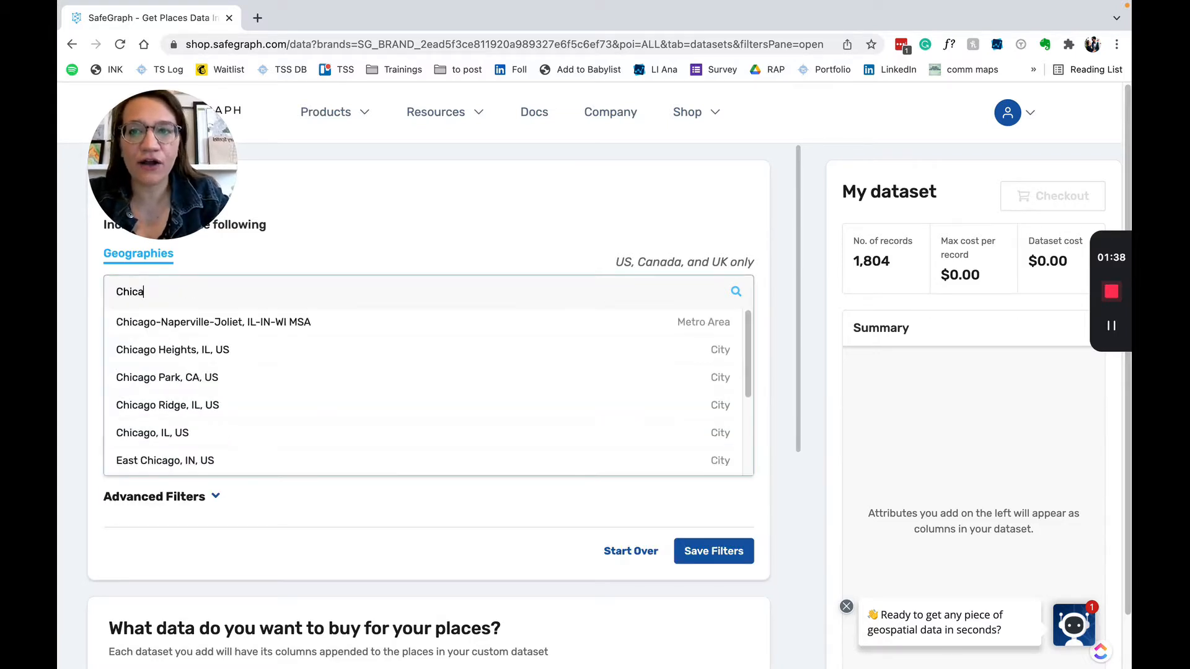
{"action": "key", "text": "BackSpace"}
{"action": "key", "text": "BackSpace"}
{"action": "key", "text": "BackSpace"}
{"action": "key", "text": "BackSpace"}
{"action": "key", "text": "BackSpace"}
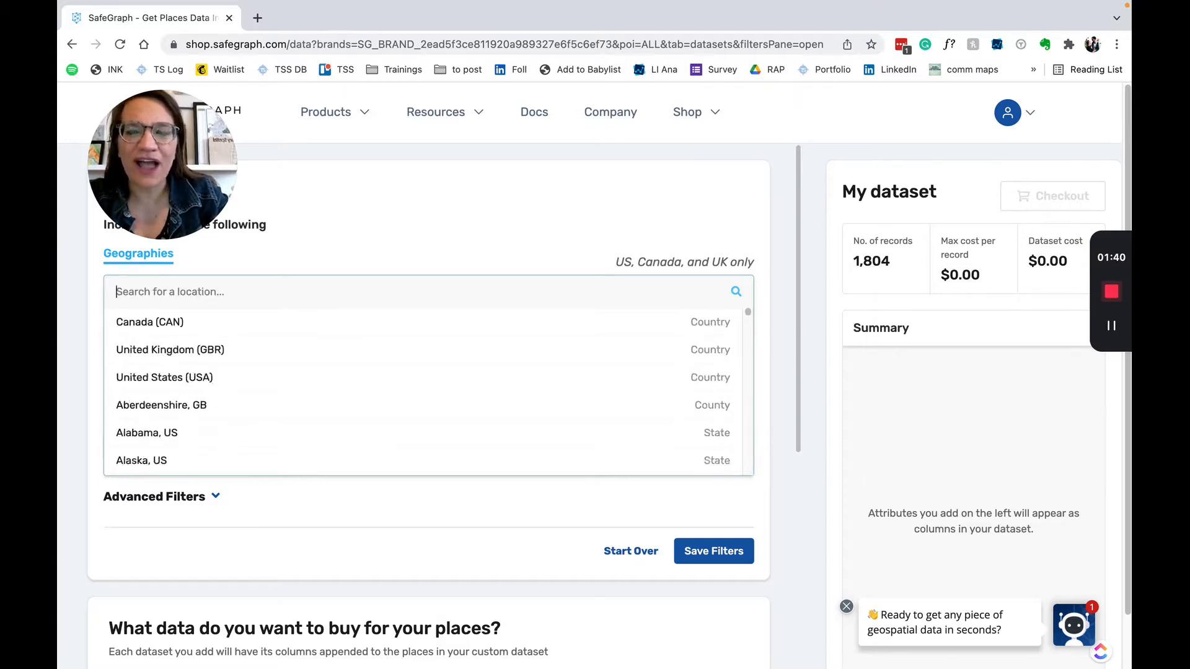
{"action": "type", "text": "Illio"}
{"action": "key", "text": "BackSpace"}
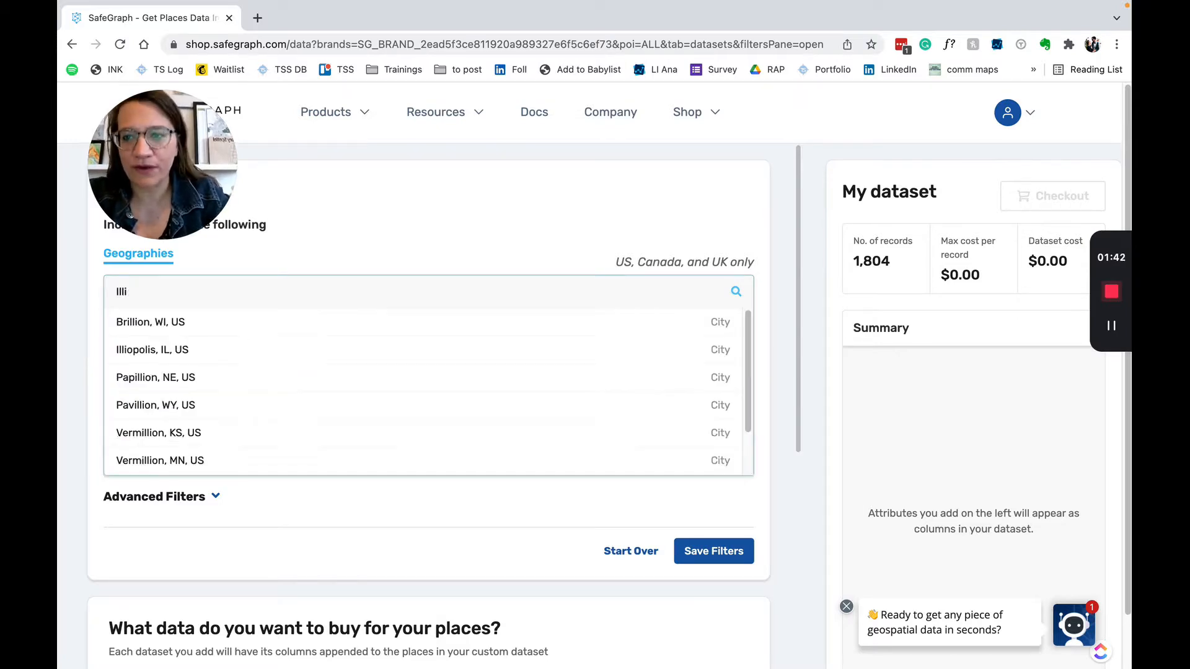
{"action": "left_click", "coordinate": [218, 320]}
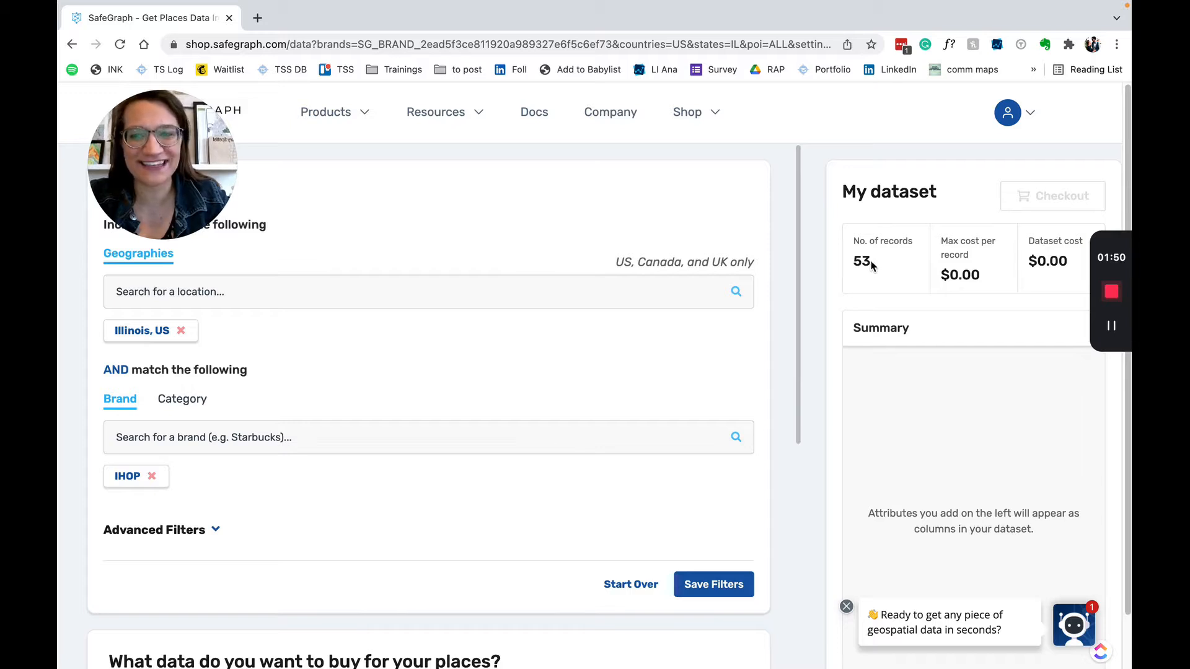
Save the filters and open the Places dataset details with its Illinois IHOP preview
{"action": "scroll", "coordinate": [544, 510], "scroll_direction": "down", "scroll_amount": 3}
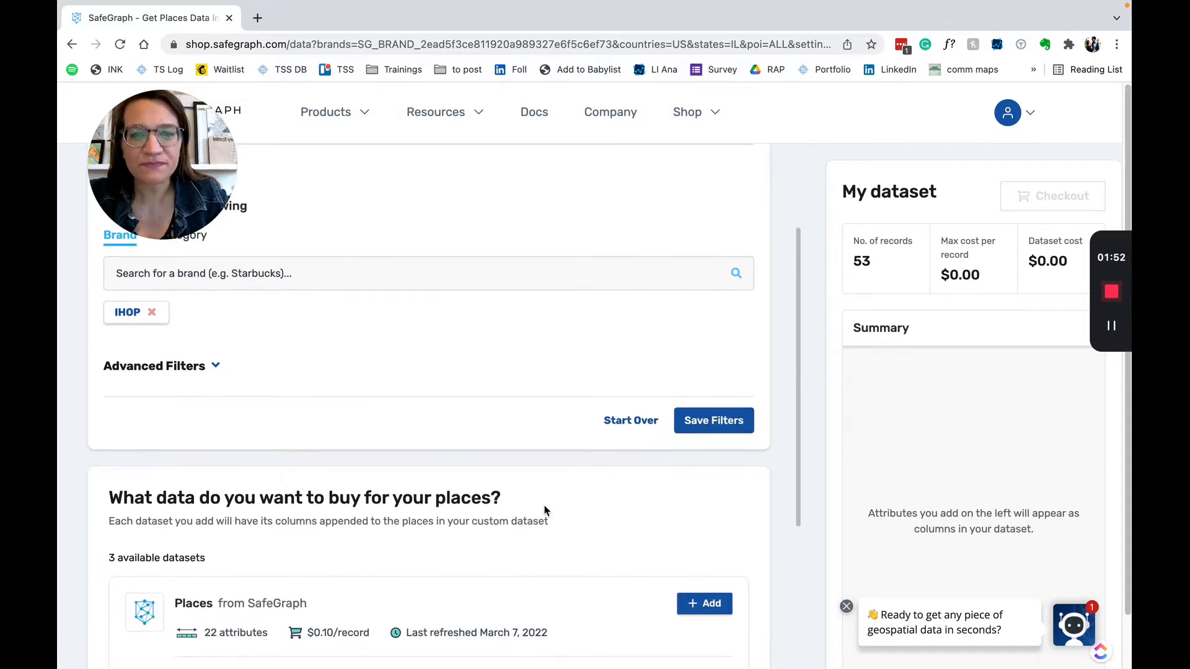
{"action": "left_click", "coordinate": [714, 417]}
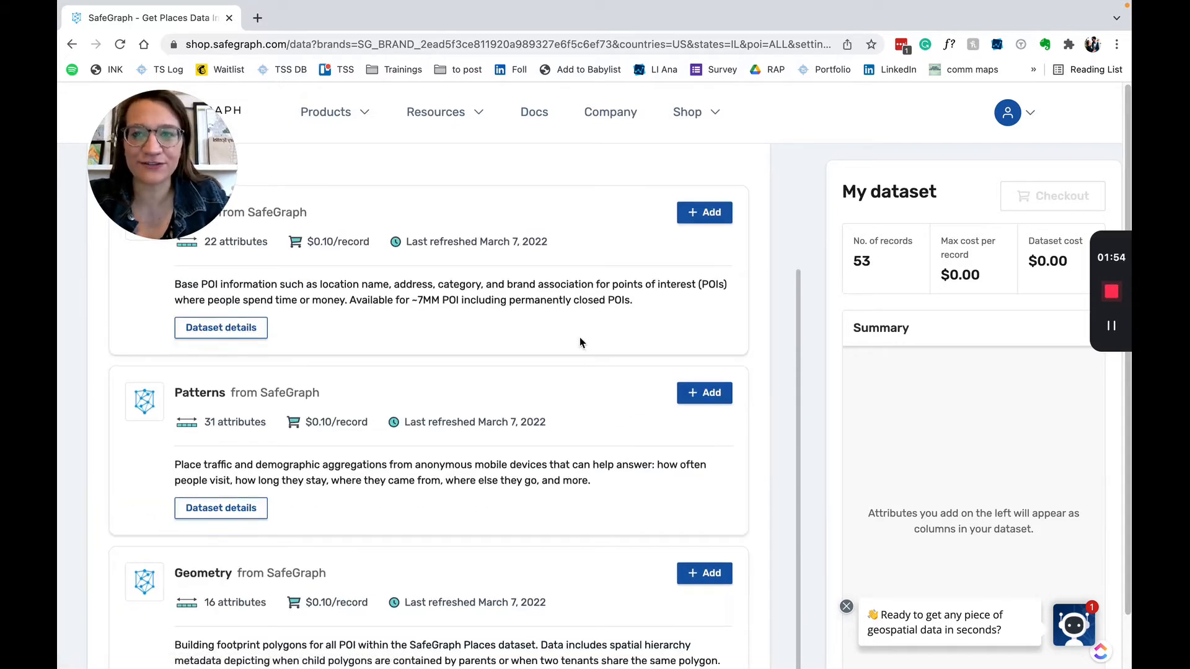
{"action": "scroll", "coordinate": [581, 343], "scroll_direction": "up", "scroll_amount": 2}
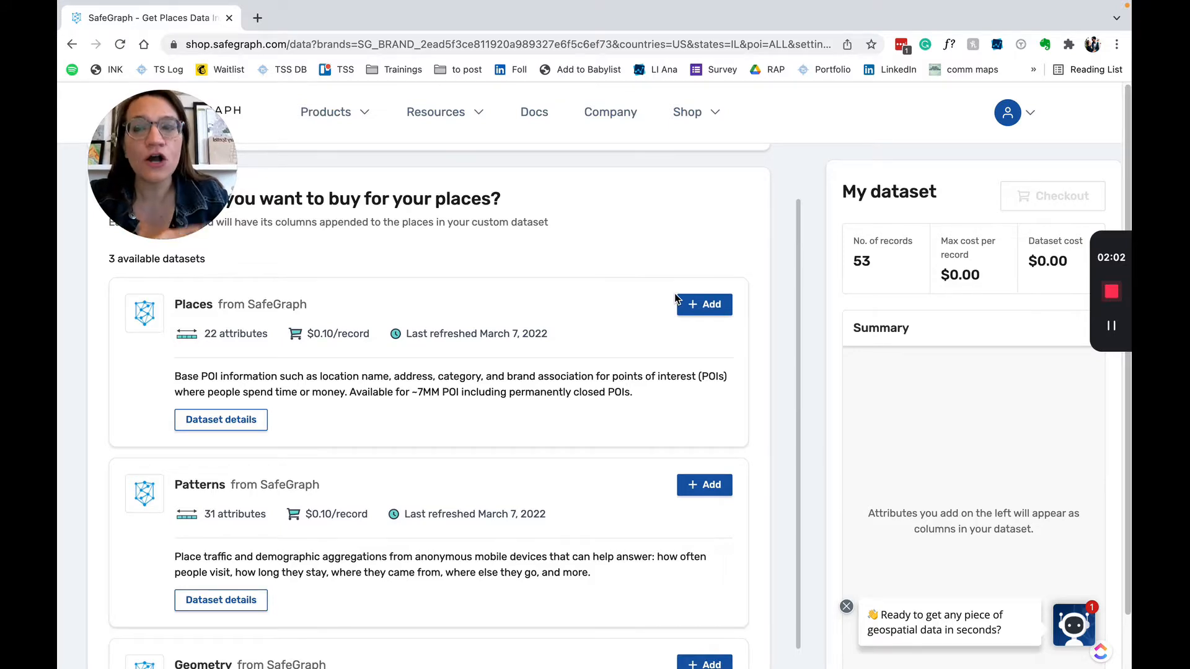
{"action": "left_click", "coordinate": [221, 420]}
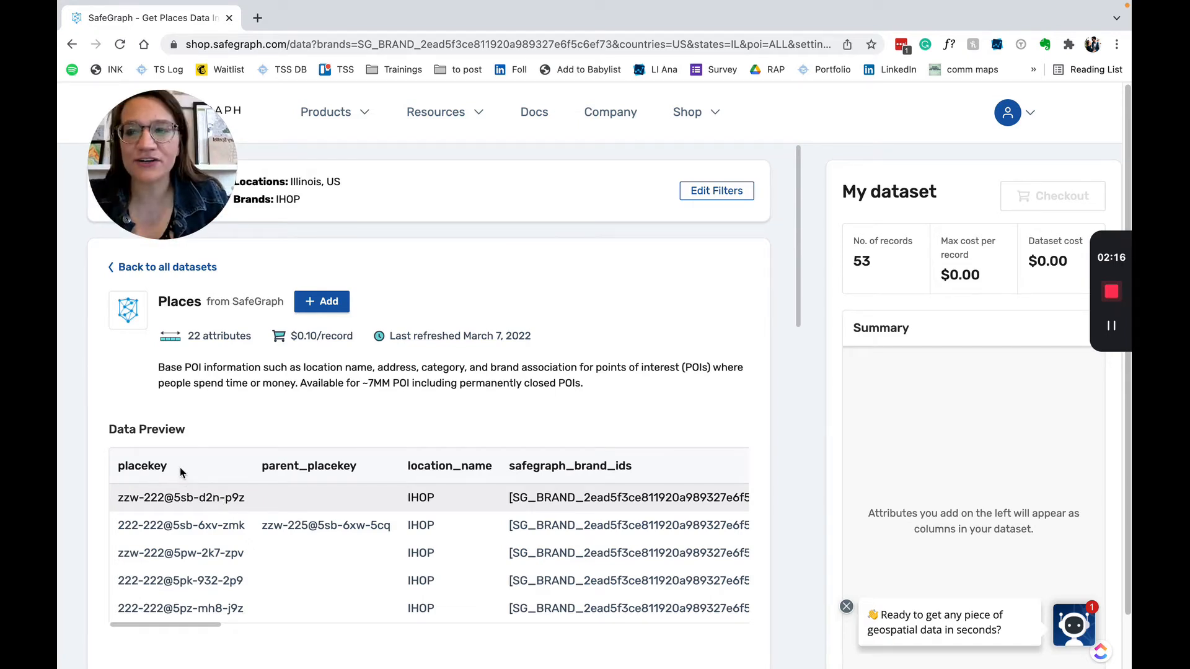
Scroll sideways through the Places data preview columns
{"action": "left_click", "coordinate": [204, 627]}
{"action": "left_click_drag", "start_coordinate": [205, 630], "coordinate": [355, 628]}
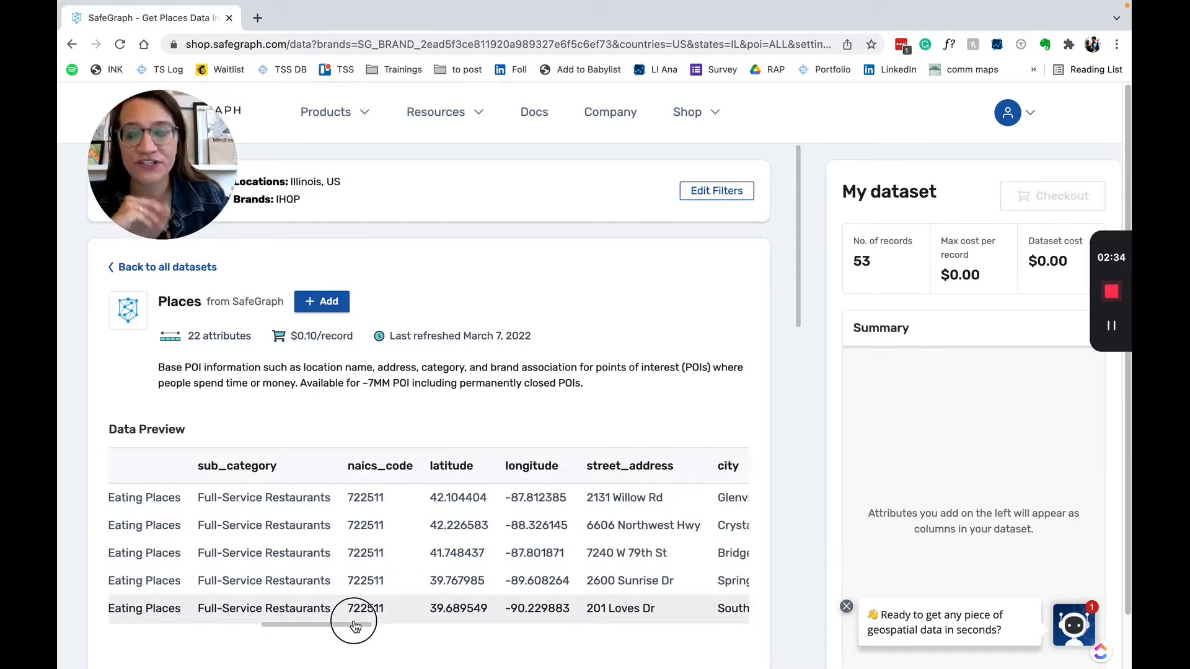
{"action": "left_click_drag", "start_coordinate": [356, 626], "coordinate": [718, 632]}
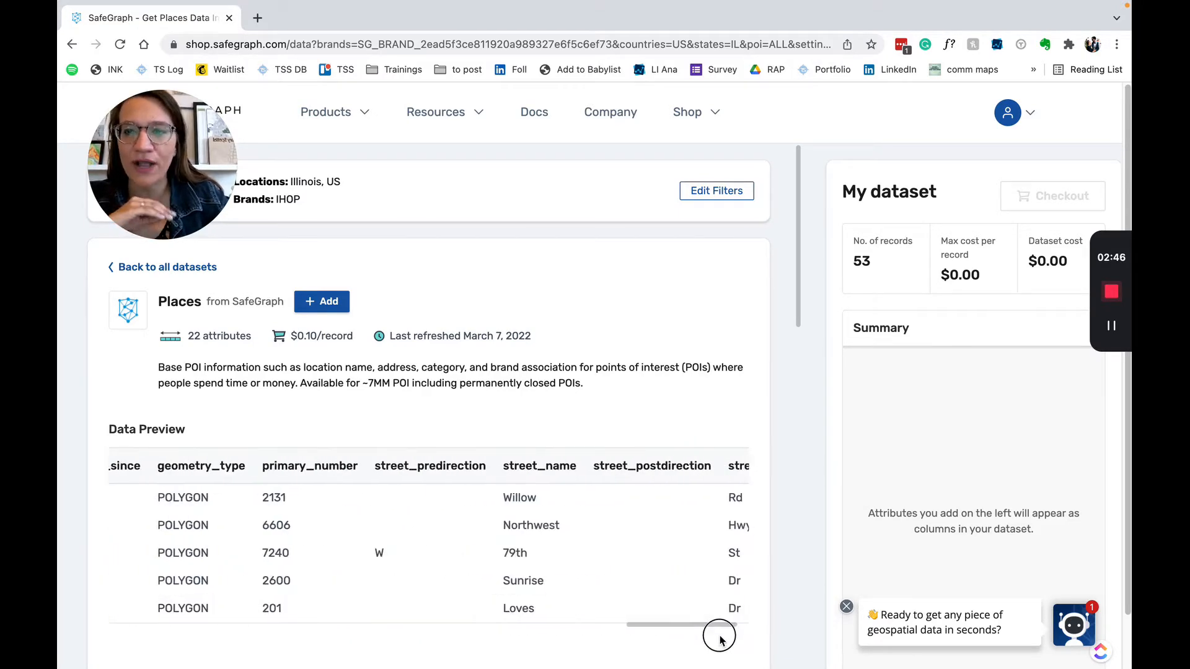
Add Places to My dataset for $5.30 covering 53 records
{"action": "left_click", "coordinate": [327, 306]}
{"action": "scroll", "coordinate": [310, 490], "scroll_direction": "down", "scroll_amount": 20}
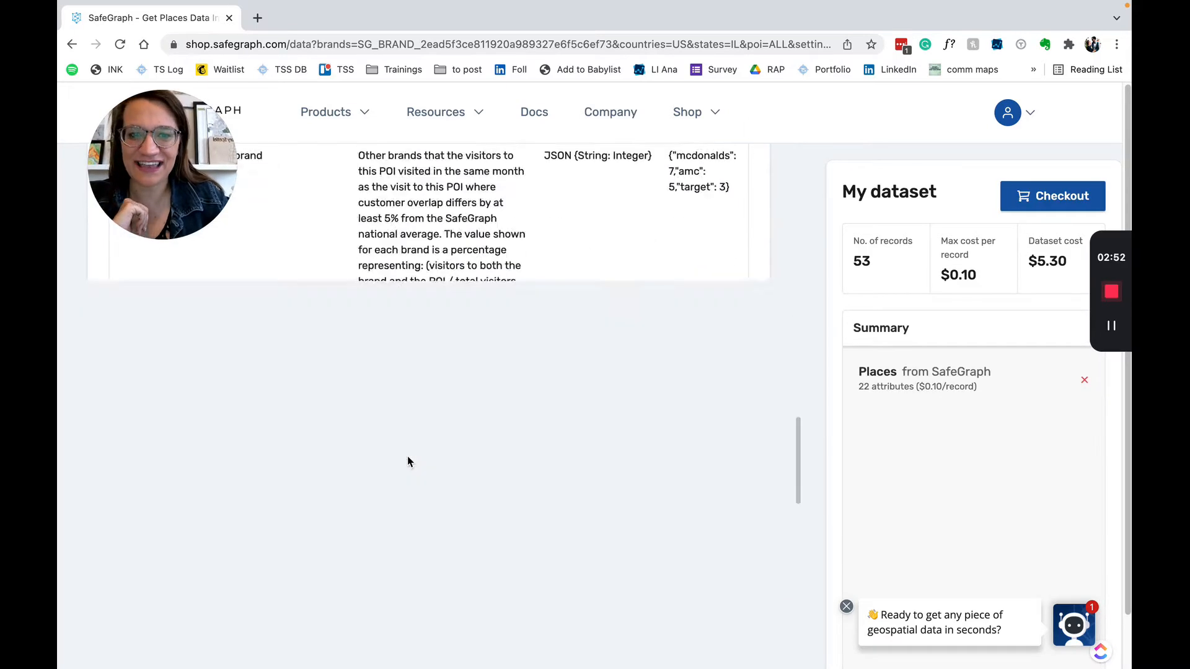
{"action": "scroll", "coordinate": [407, 455], "scroll_direction": "up", "scroll_amount": 15}
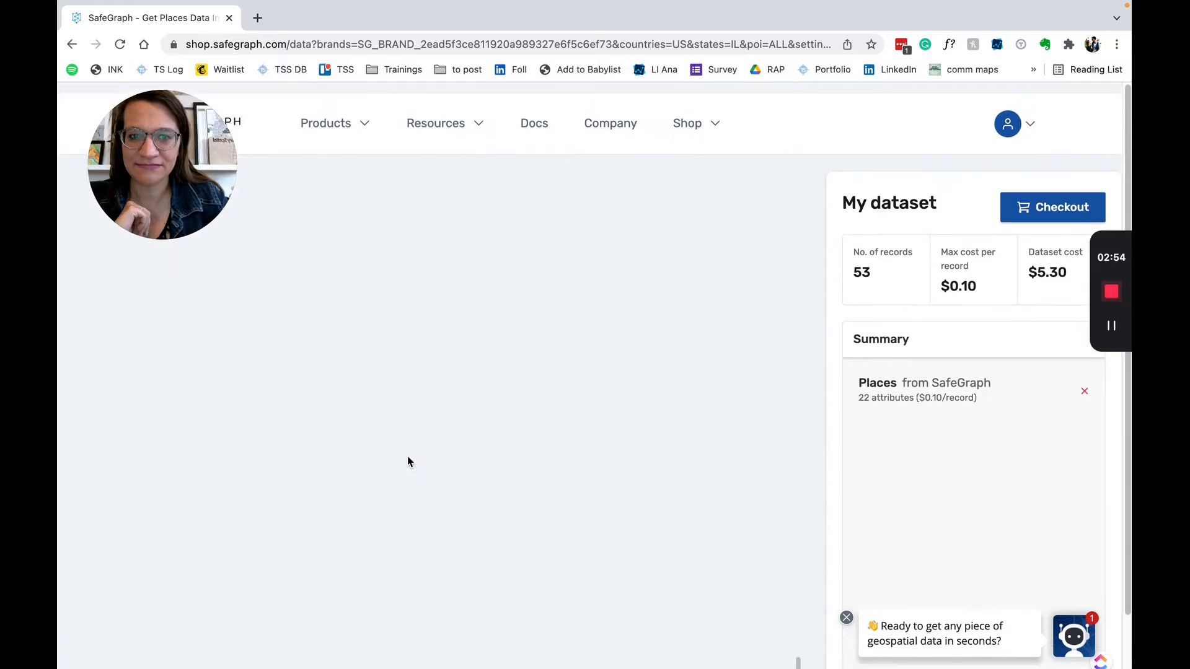
{"action": "scroll", "coordinate": [403, 422], "scroll_direction": "up", "scroll_amount": 6}
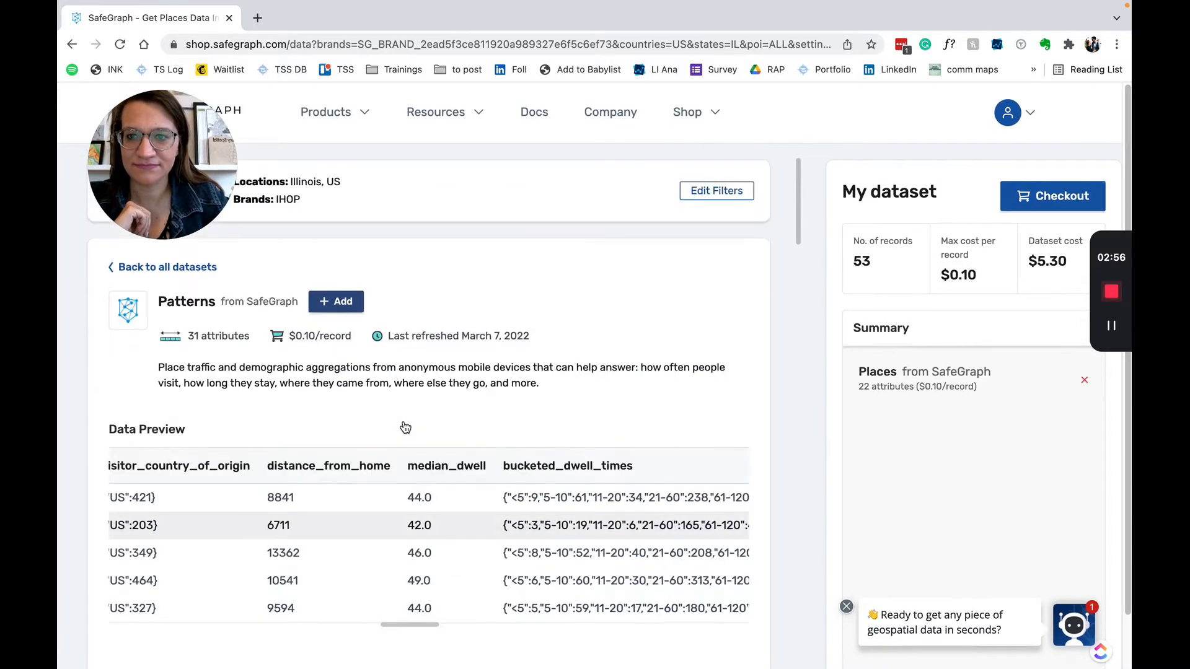
{"action": "left_click", "coordinate": [124, 267]}
{"action": "scroll", "coordinate": [285, 504], "scroll_direction": "down", "scroll_amount": 3}
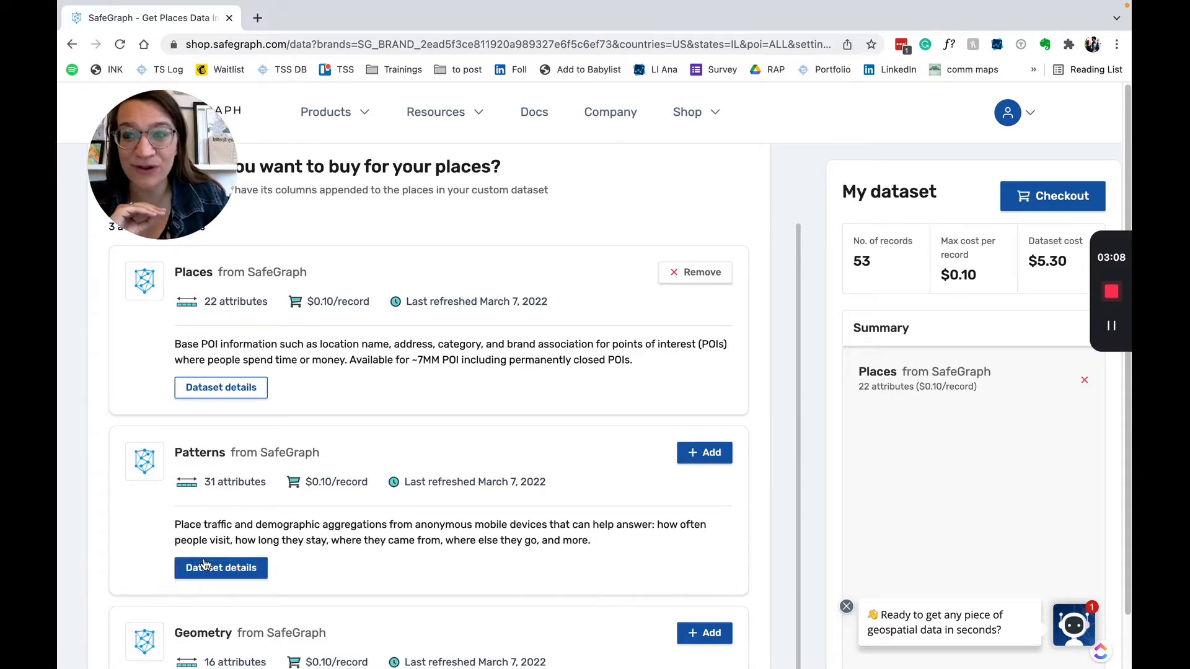
{"action": "scroll", "coordinate": [178, 582], "scroll_direction": "down", "scroll_amount": 3}
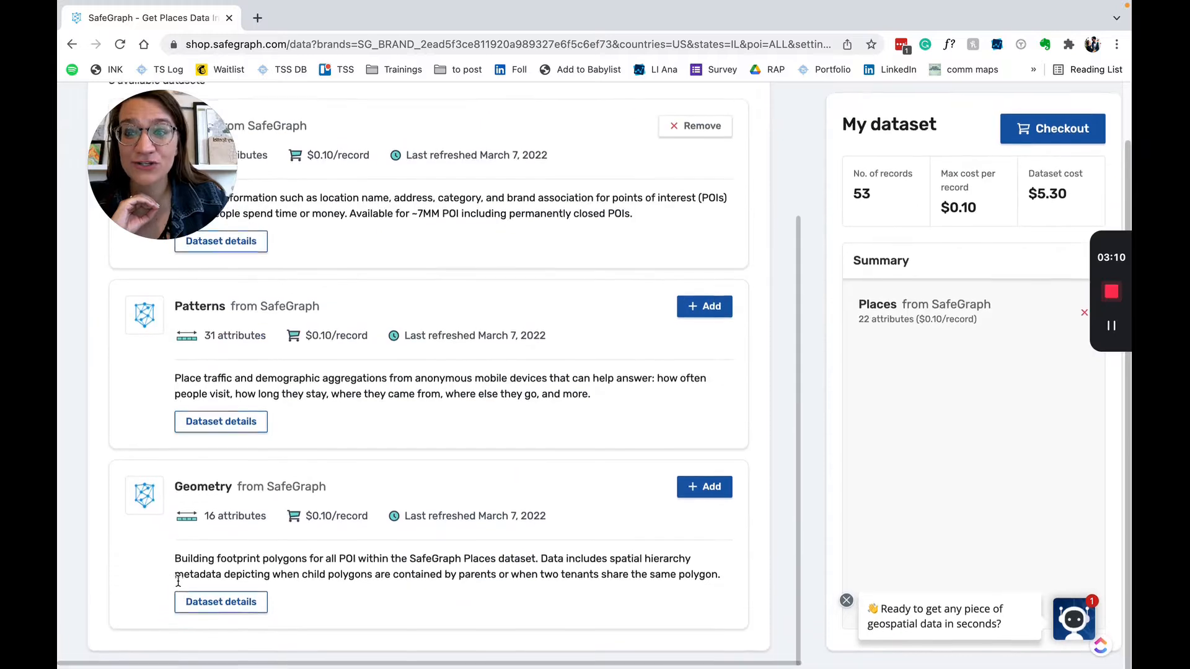
{"action": "scroll", "coordinate": [227, 482], "scroll_direction": "up", "scroll_amount": 1}
{"action": "left_click", "coordinate": [224, 475]}
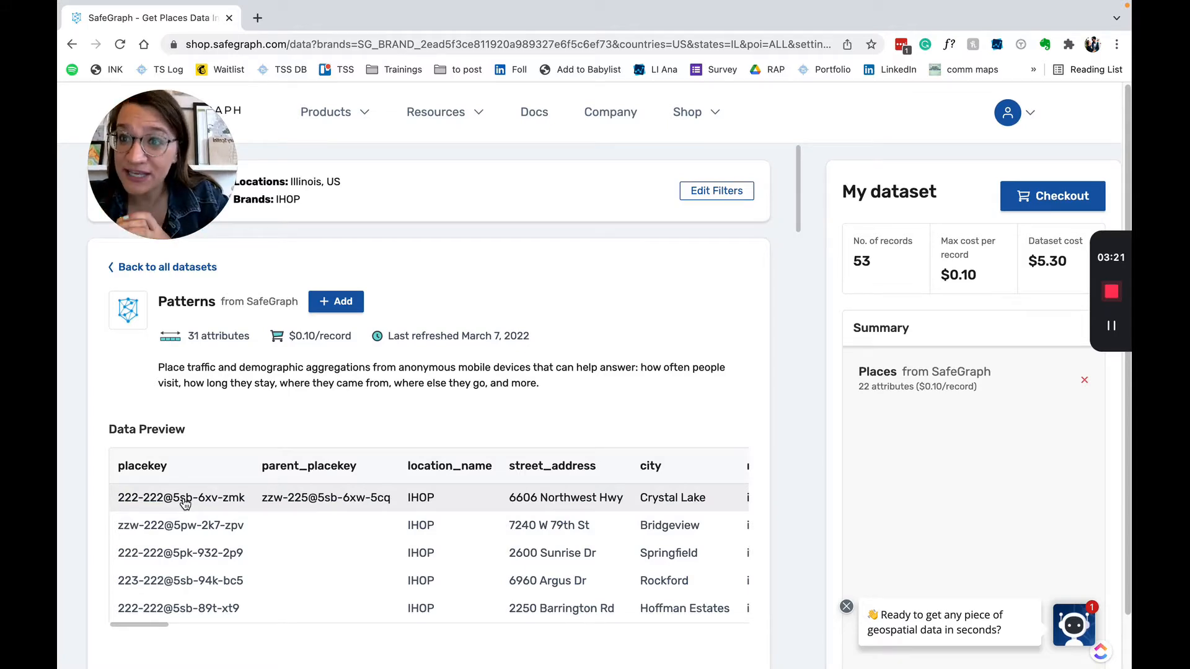
{"action": "left_click_drag", "start_coordinate": [141, 623], "coordinate": [243, 643]}
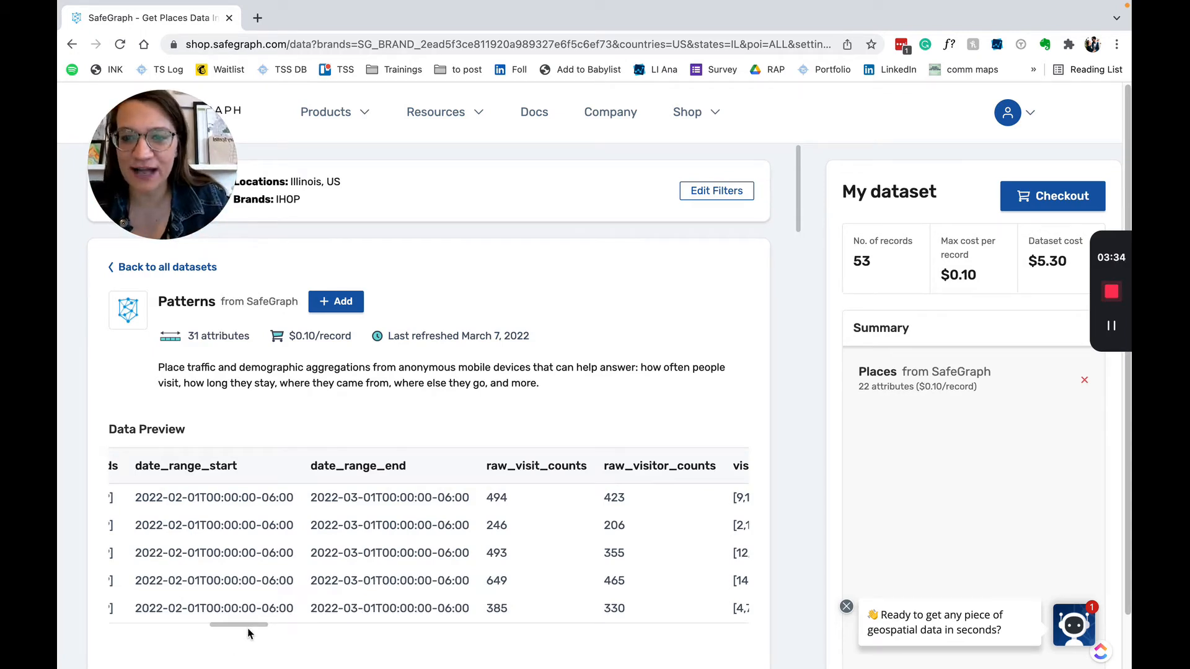
{"action": "left_click_drag", "start_coordinate": [250, 627], "coordinate": [281, 627]}
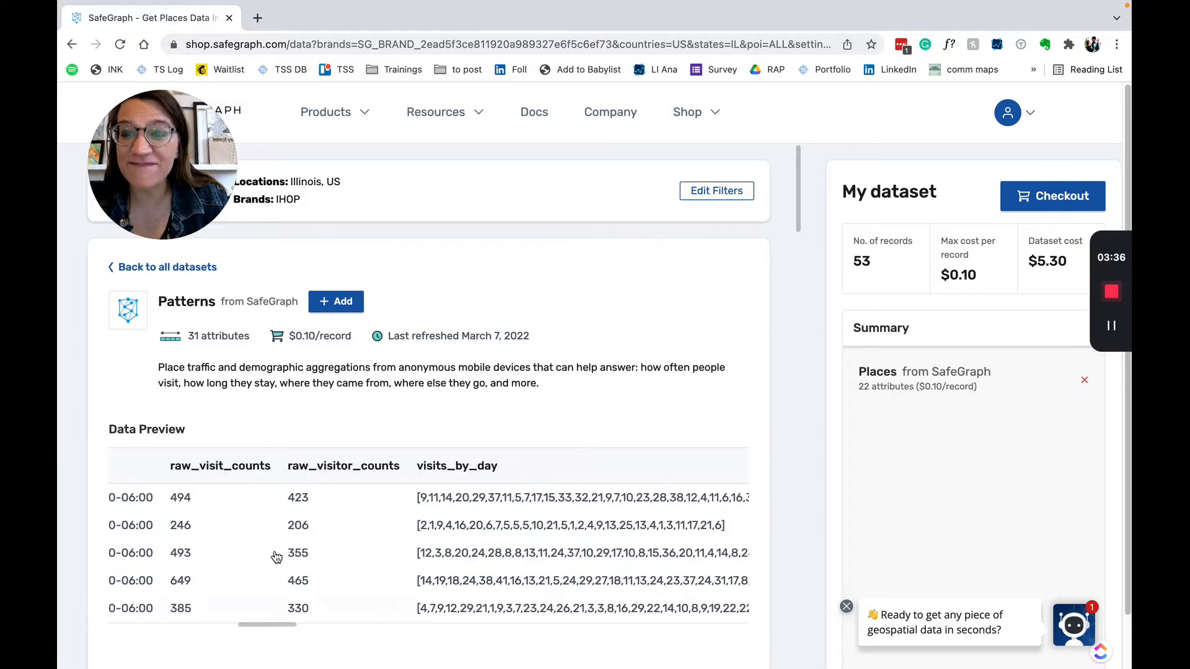
{"action": "left_click_drag", "start_coordinate": [263, 630], "coordinate": [310, 632]}
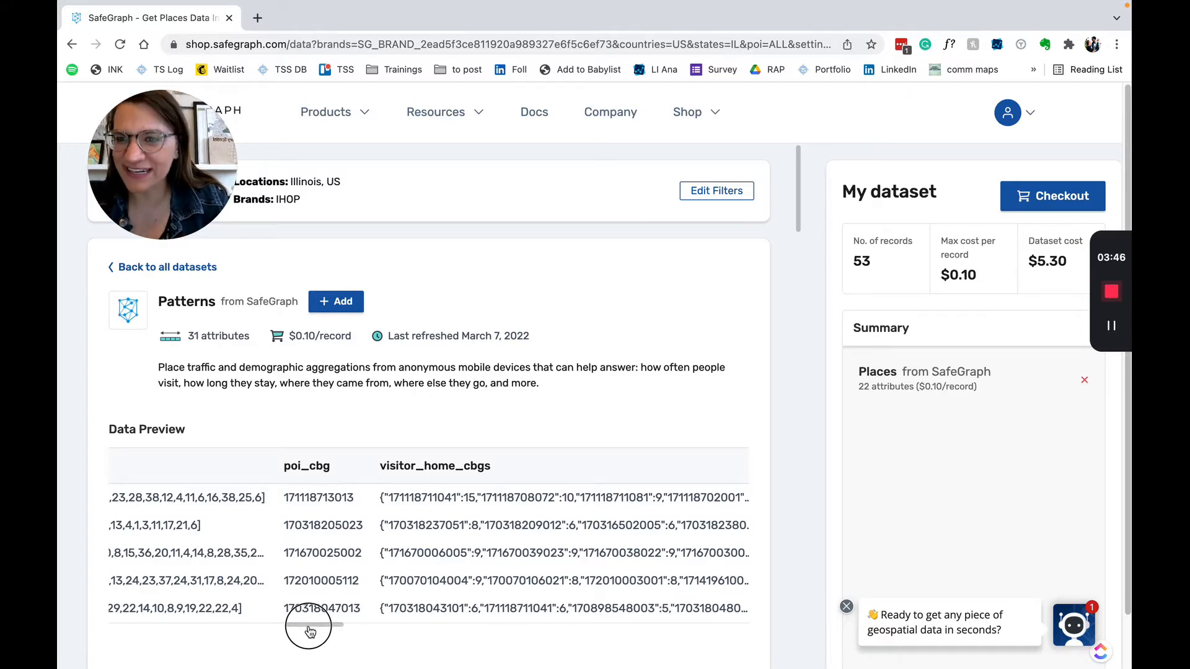
{"action": "left_click_drag", "start_coordinate": [310, 631], "coordinate": [321, 630]}
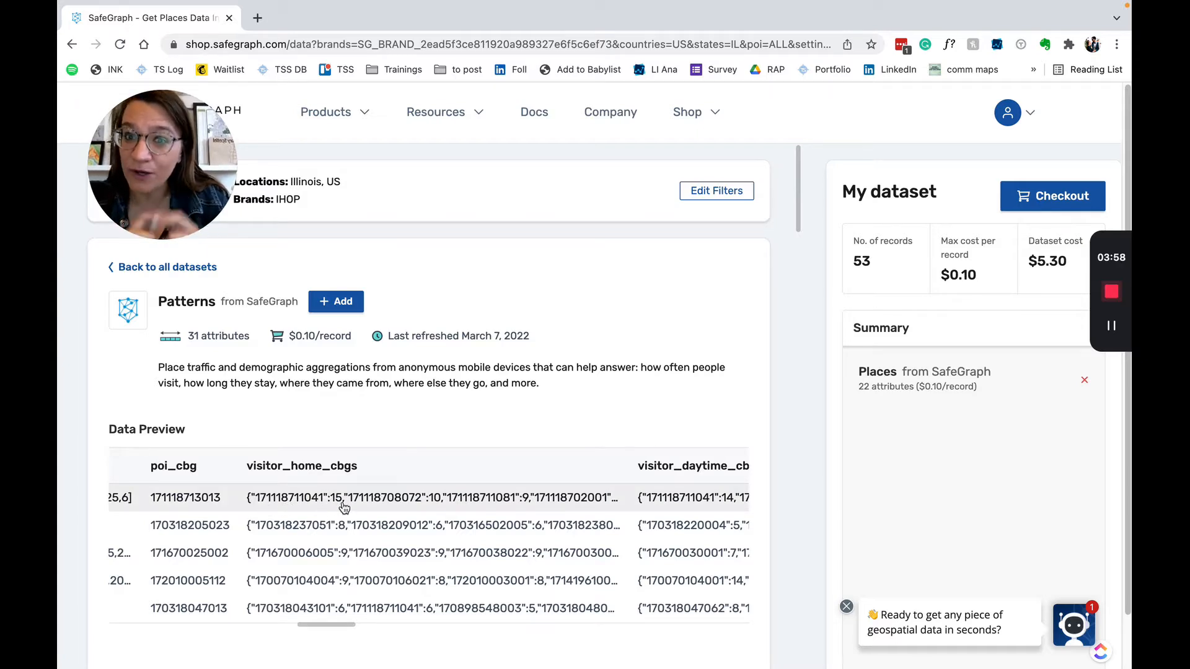
Browse the Patterns data preview, then add Patterns to get its Weekly customization dialog
{"action": "left_click_drag", "start_coordinate": [319, 628], "coordinate": [361, 622]}
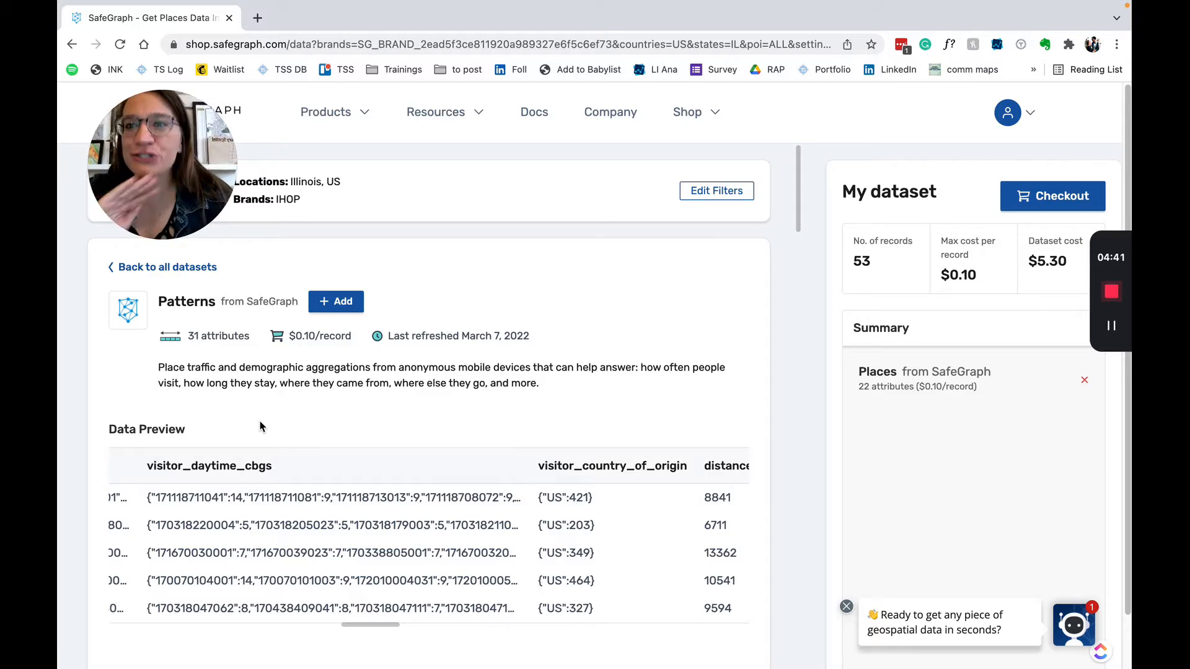
{"action": "left_click", "coordinate": [389, 625]}
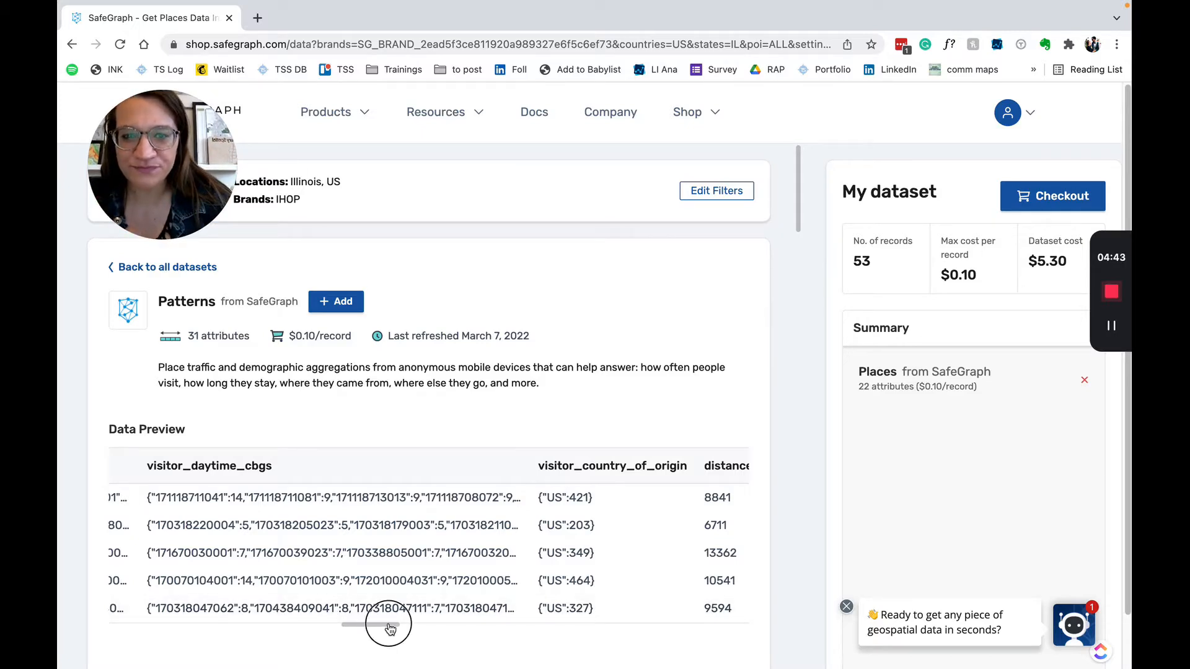
{"action": "left_click_drag", "start_coordinate": [389, 627], "coordinate": [434, 625]}
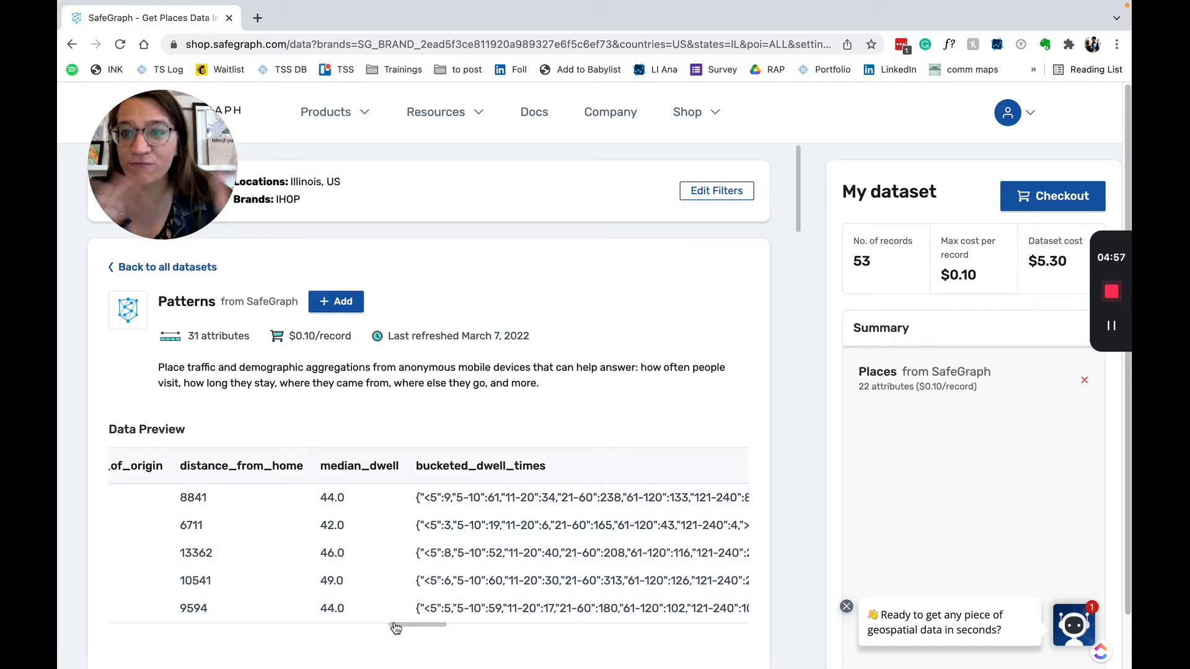
{"action": "left_click_drag", "start_coordinate": [401, 627], "coordinate": [464, 627]}
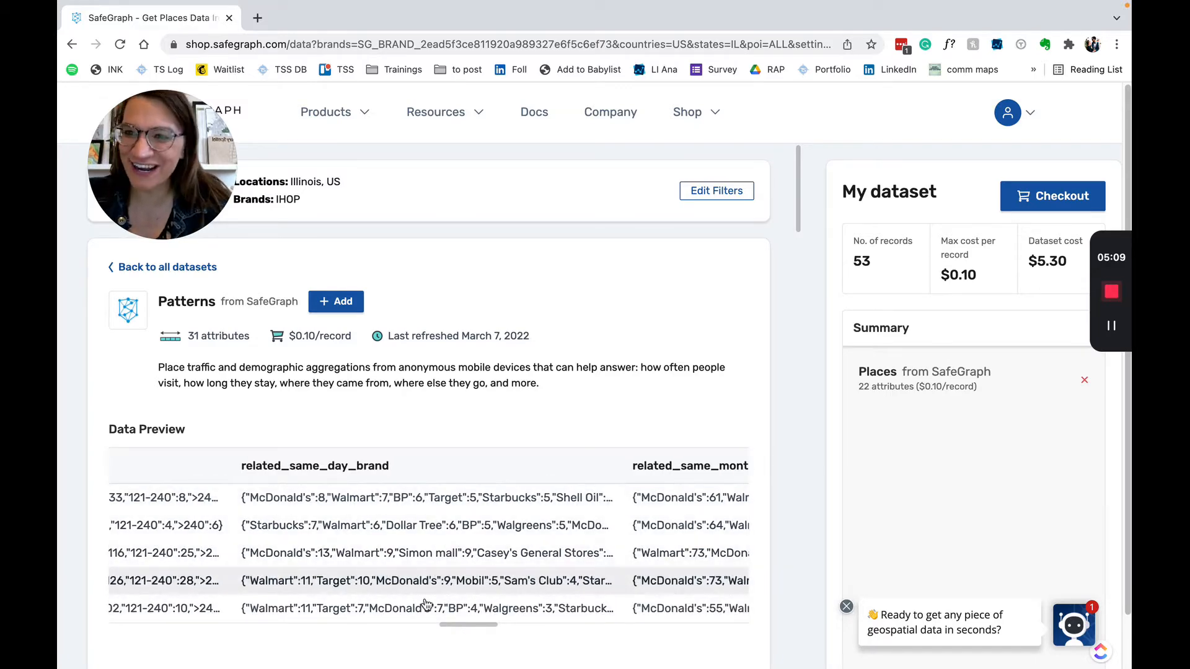
{"action": "left_click_drag", "start_coordinate": [457, 626], "coordinate": [493, 631]}
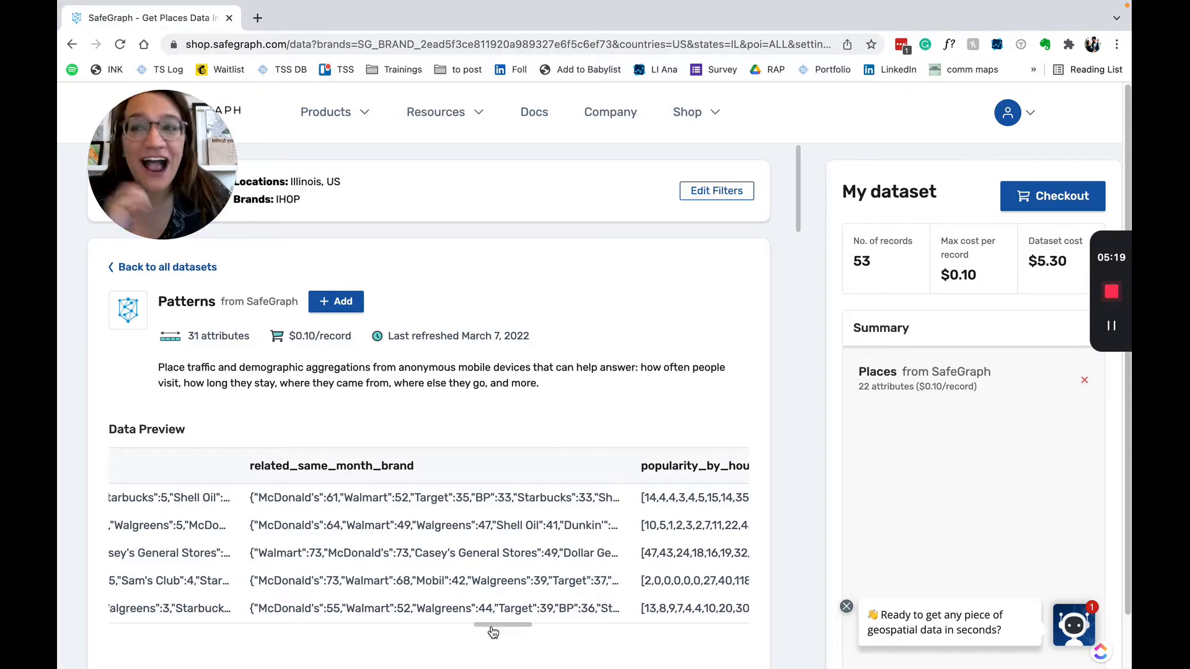
{"action": "left_click", "coordinate": [336, 304]}
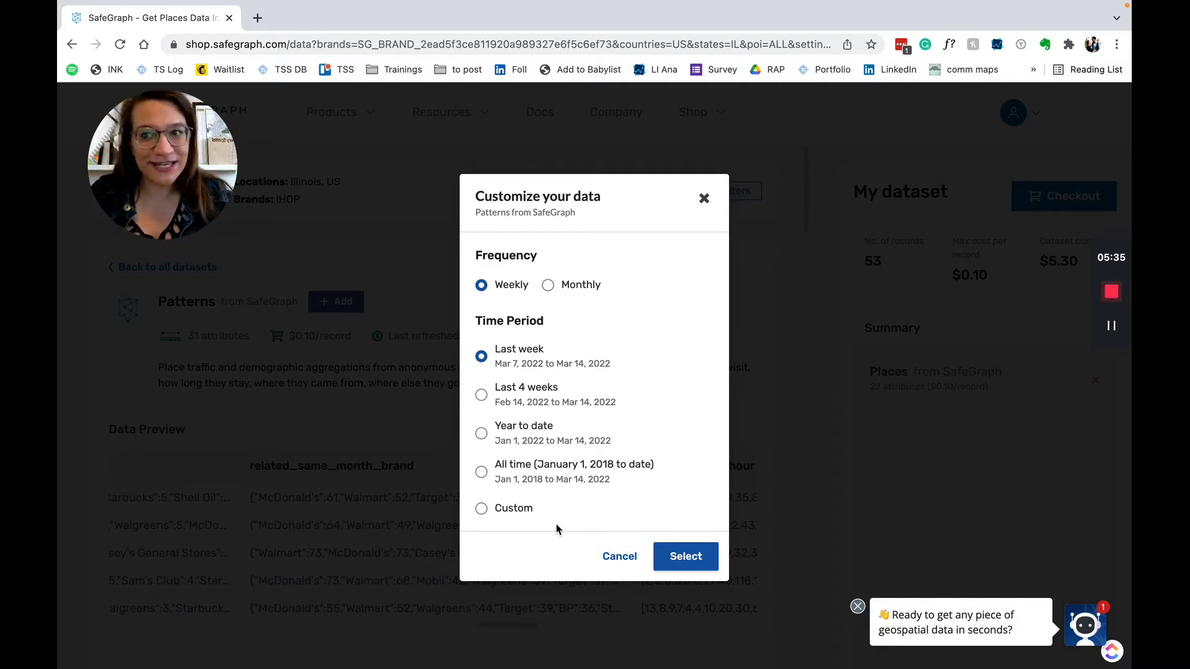
Set Weekly Patterns to a custom 2022 range from week Feb 21 to week Mar 7
{"action": "left_click", "coordinate": [519, 512]}
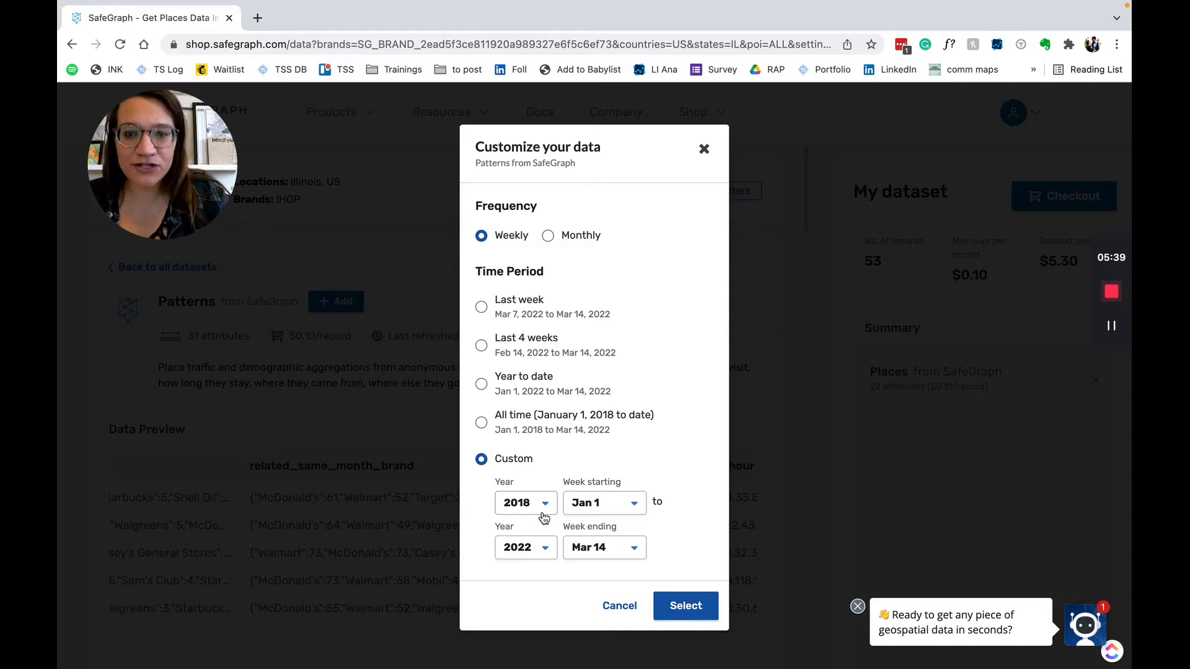
{"action": "left_click", "coordinate": [541, 510]}
{"action": "left_click", "coordinate": [538, 641]}
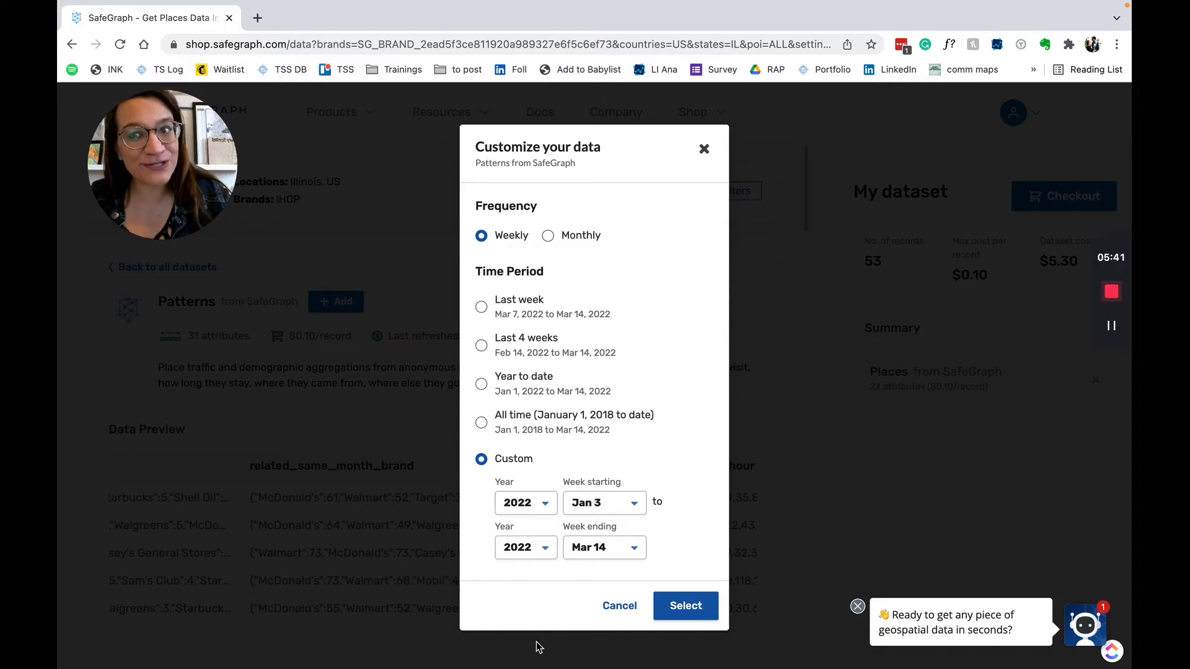
{"action": "left_click", "coordinate": [615, 505]}
{"action": "scroll", "coordinate": [621, 446], "scroll_direction": "down", "scroll_amount": 3}
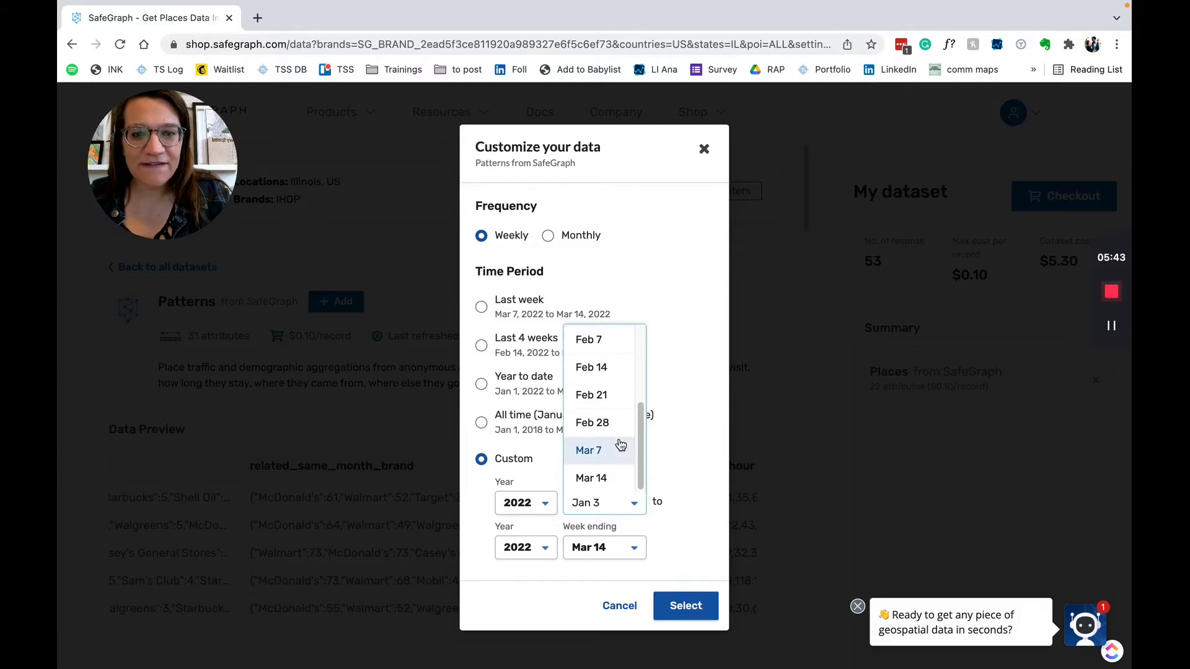
{"action": "left_click", "coordinate": [611, 400]}
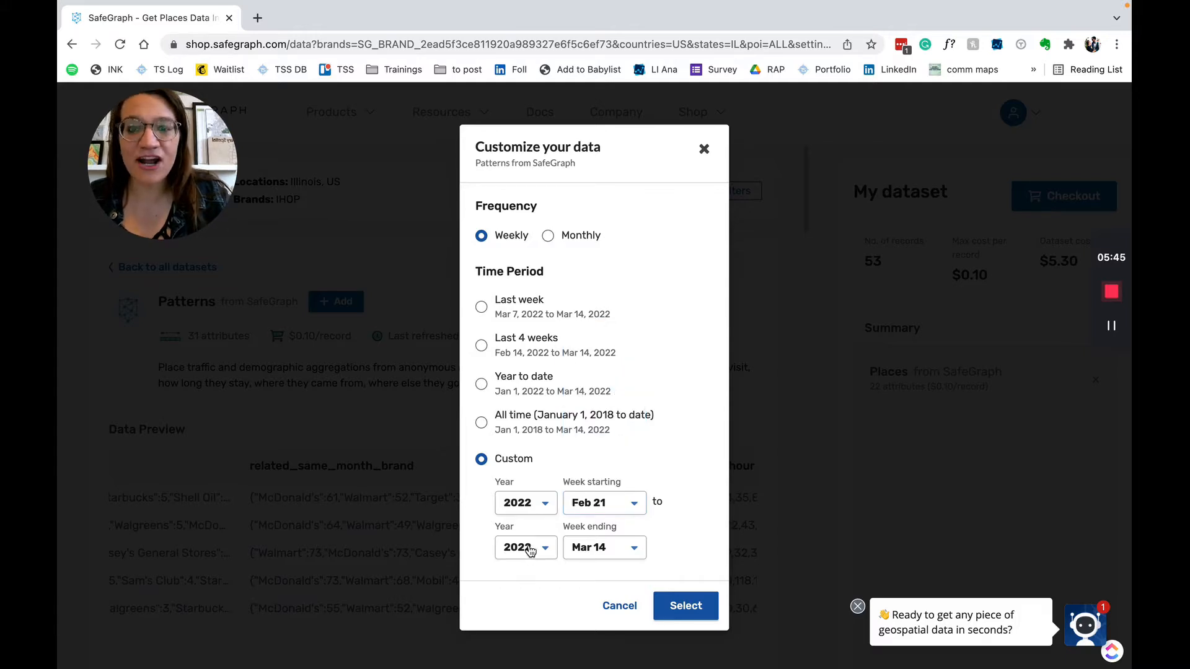
{"action": "left_click", "coordinate": [595, 549]}
{"action": "left_click", "coordinate": [610, 496]}
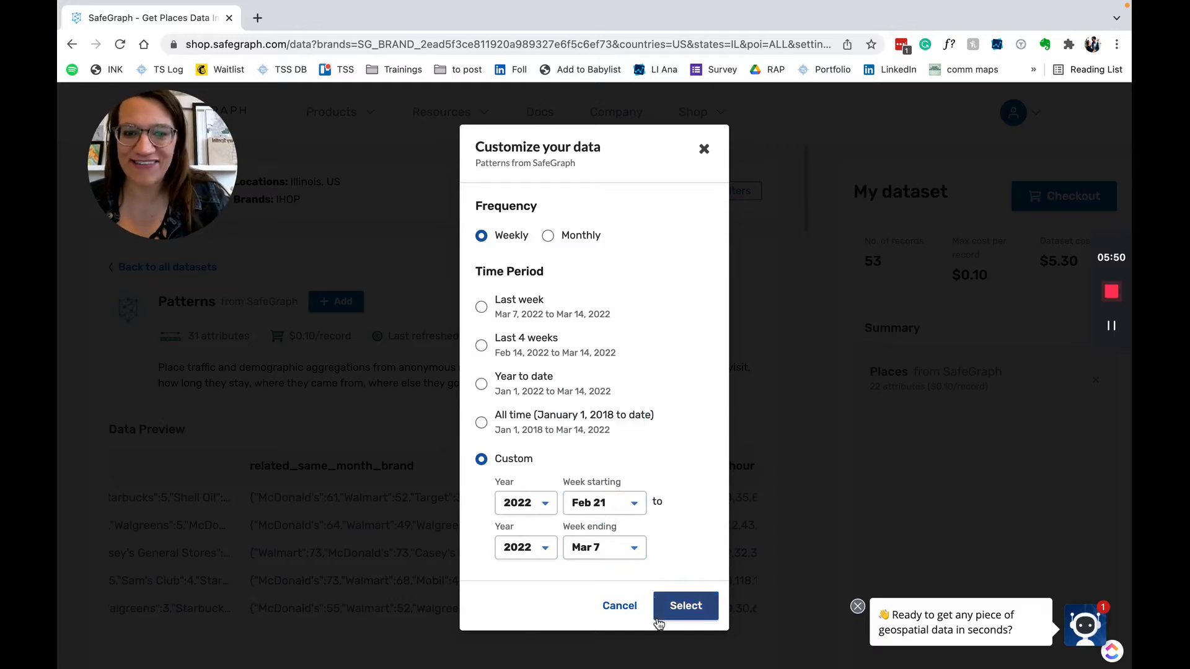
{"action": "left_click", "coordinate": [678, 613]}
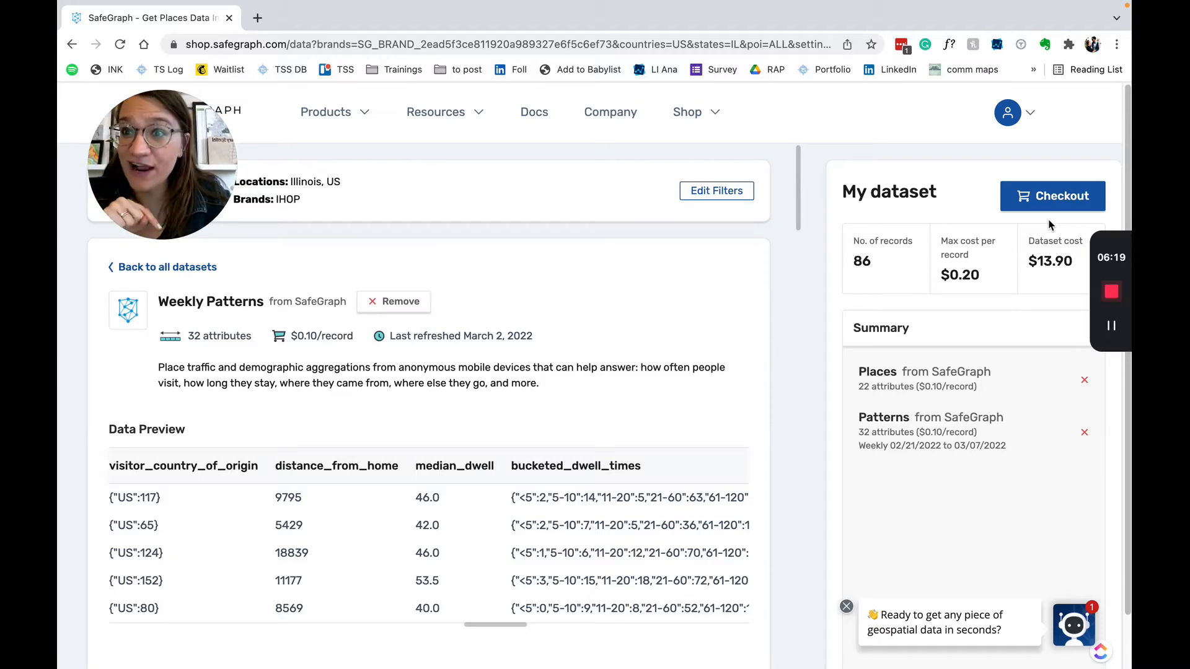
Check out My dataset to review the $13.90 Places plus Weekly Patterns order
{"action": "left_click", "coordinate": [1050, 204]}
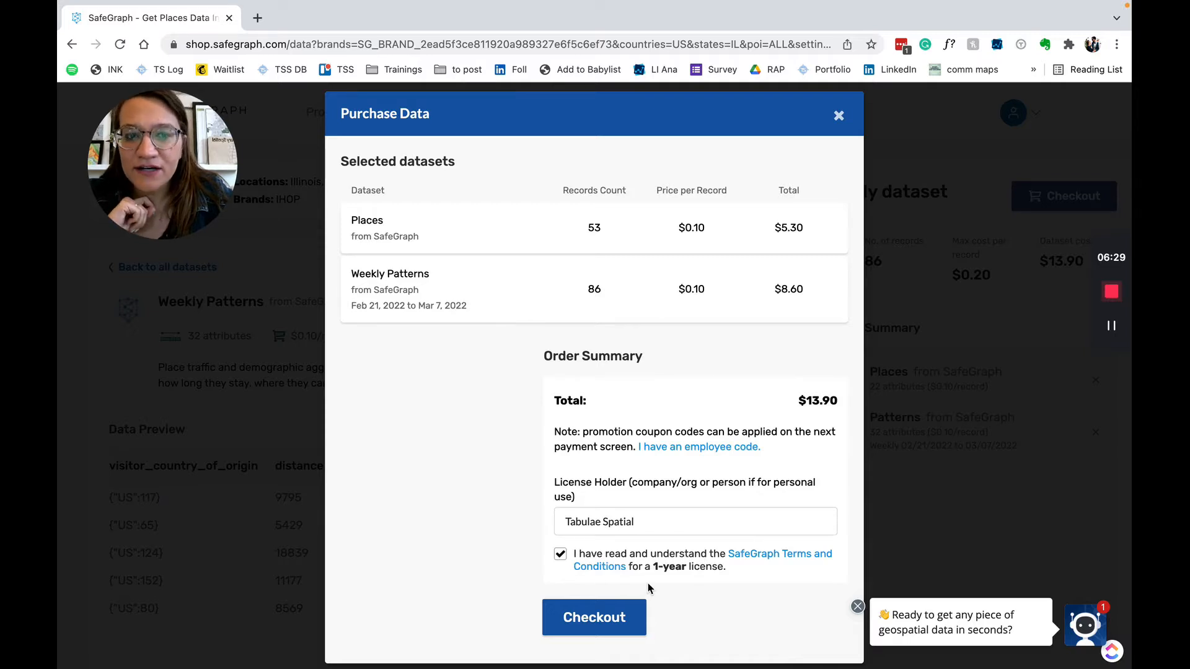
Submit the $13.90 data order to reach the $14.40 Stripe payment page
{"action": "left_click", "coordinate": [631, 625]}
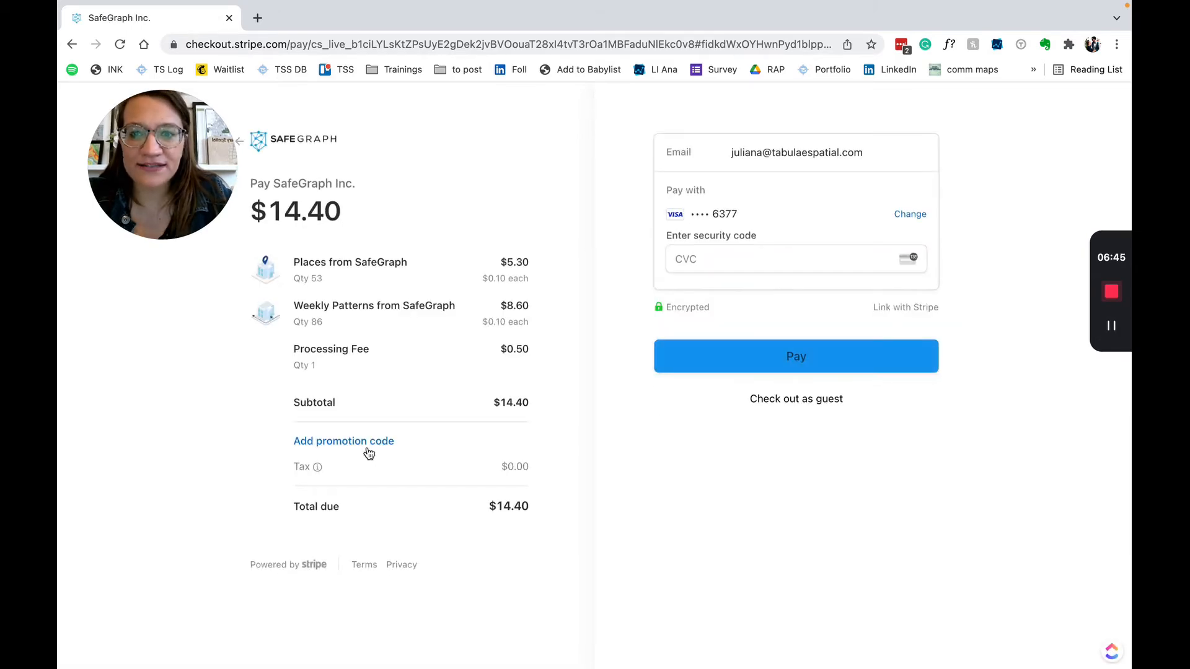
Enter the employee promotion code for the $14.40 Stripe payment
{"action": "left_click", "coordinate": [366, 444]}
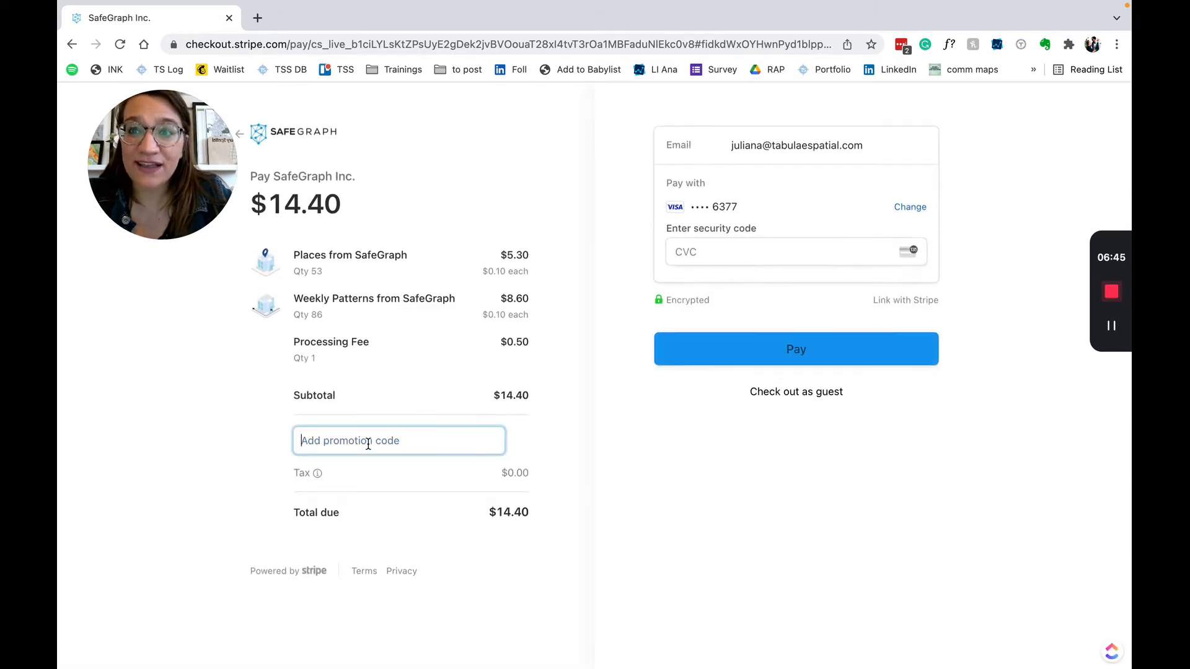
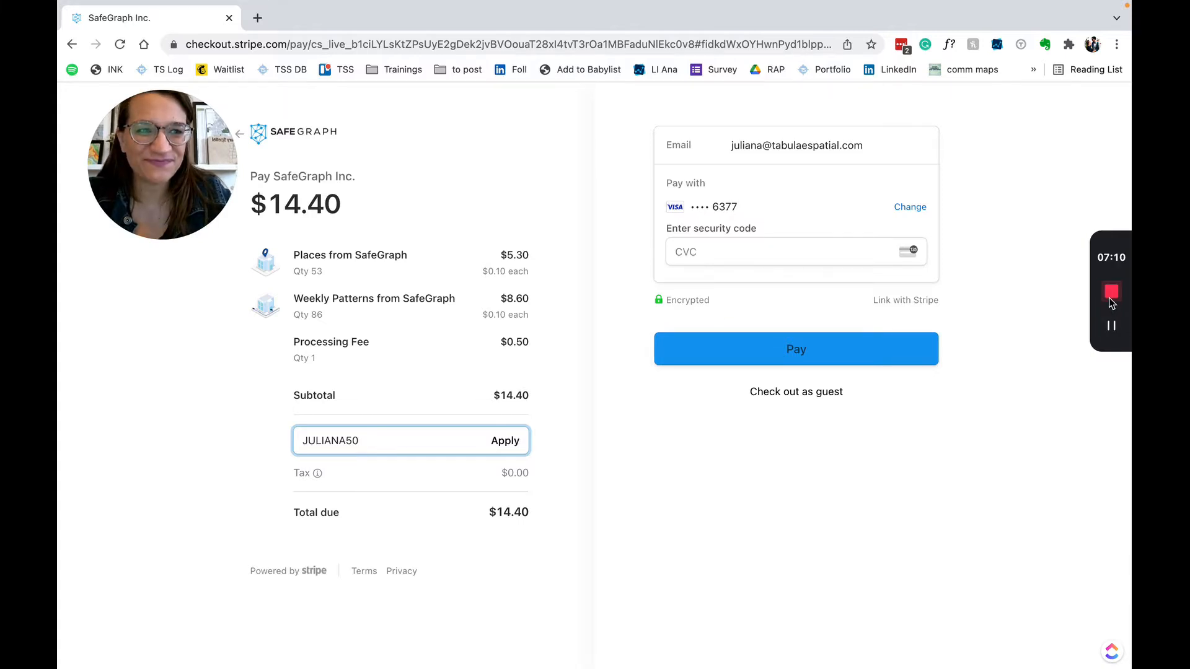
{"action": "left_click", "coordinate": [1109, 328]}
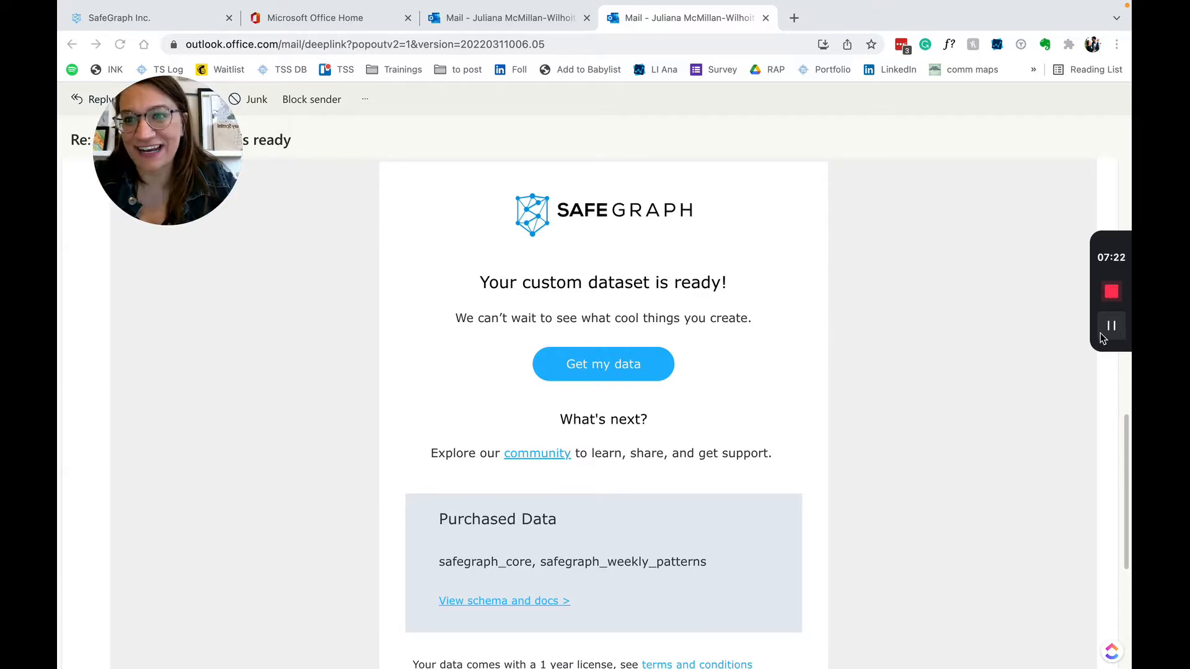
Follow Get my data to the SafeGraph Downloads page listing the March 2022 IHOP dataset
{"action": "left_click", "coordinate": [628, 366]}
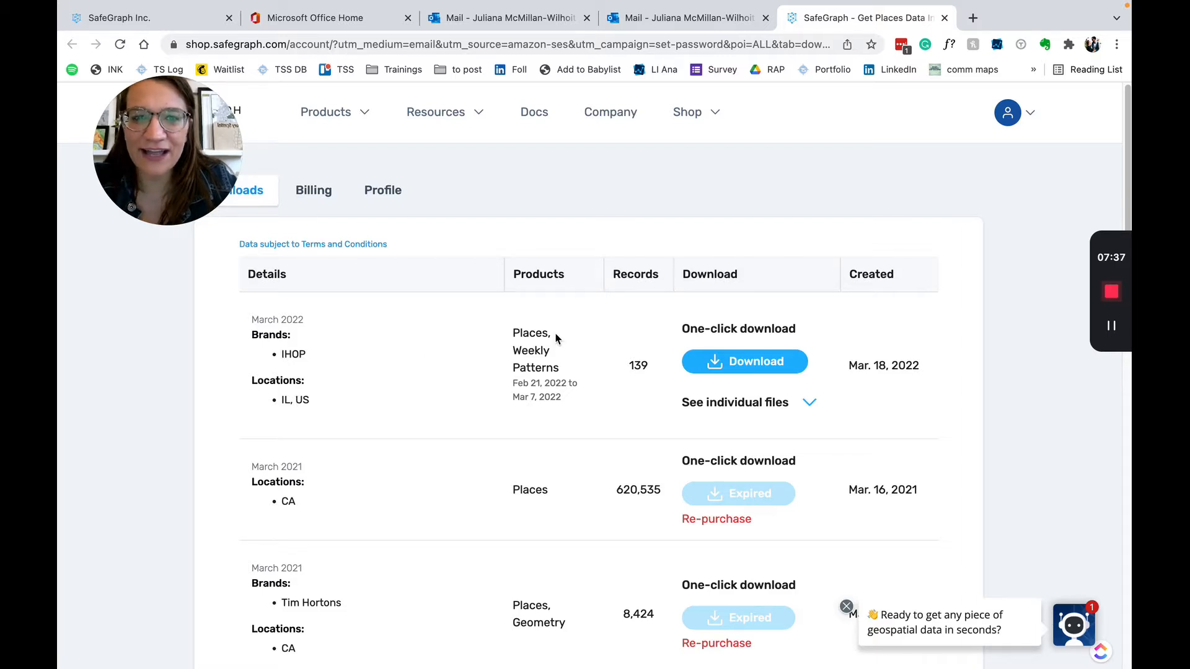
Download the IHOP Illinois purchase zip and save it into the Downloads folder
{"action": "left_click", "coordinate": [740, 363]}
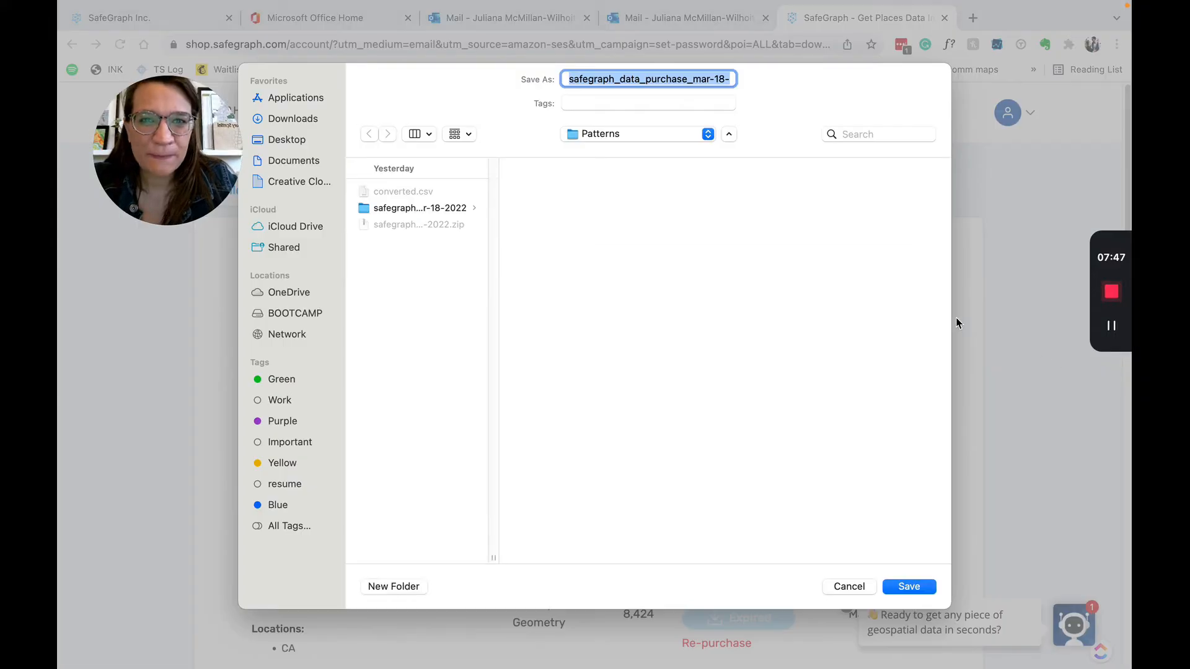
{"action": "left_click", "coordinate": [312, 118]}
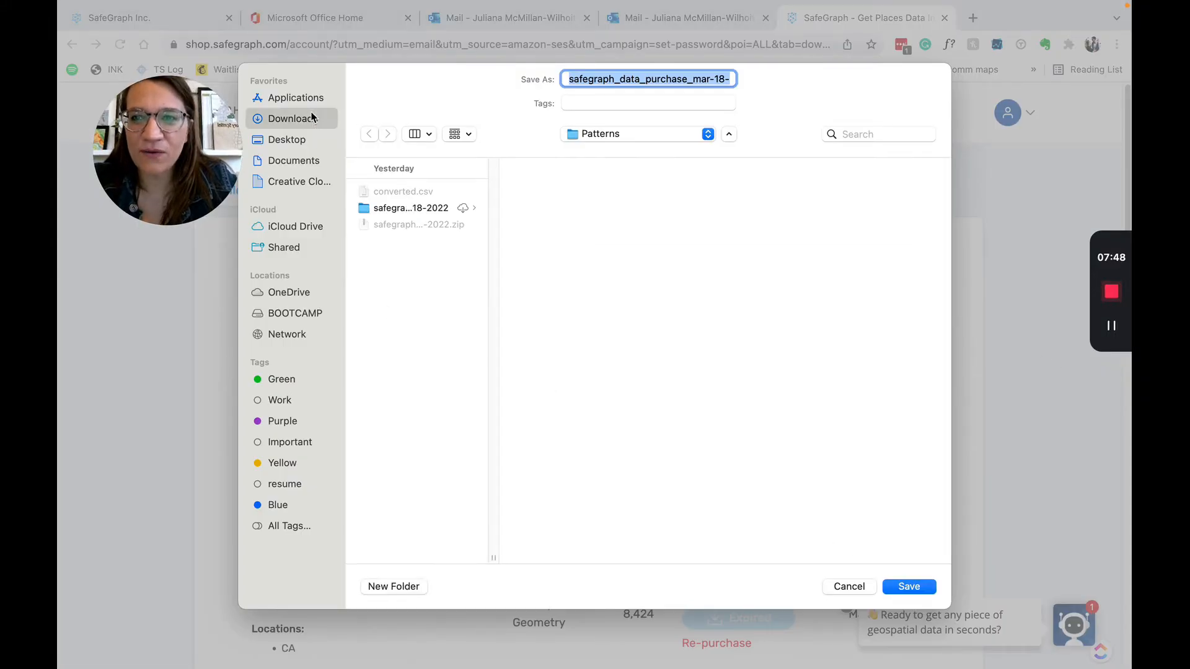
{"action": "left_click", "coordinate": [910, 586]}
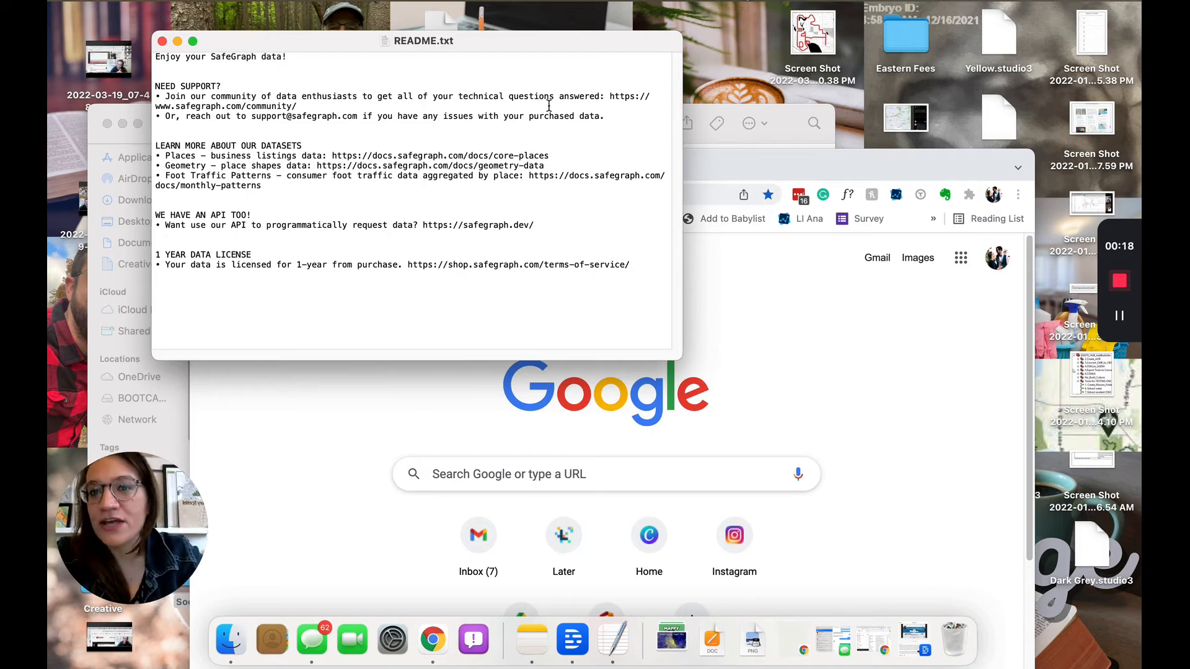
Review the README's LEARN MORE ABOUT OUR DATASETS links, highlighting Places and Foot Traffic Patterns
{"action": "left_click", "coordinate": [168, 150]}
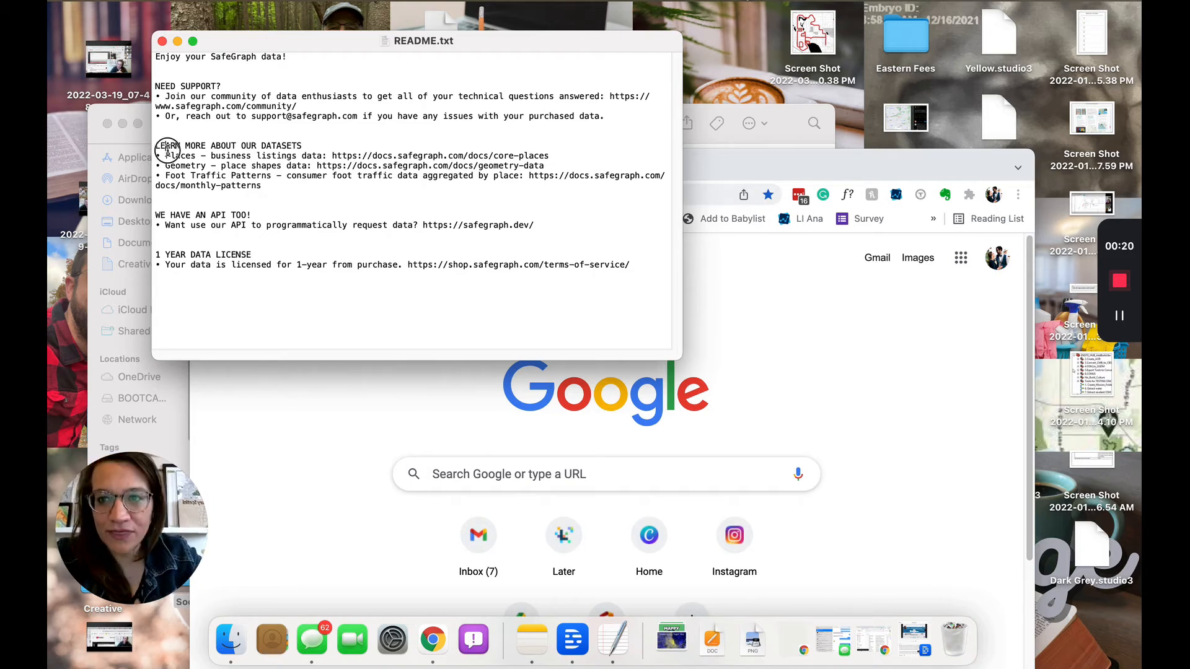
{"action": "left_click_drag", "start_coordinate": [167, 149], "coordinate": [271, 187]}
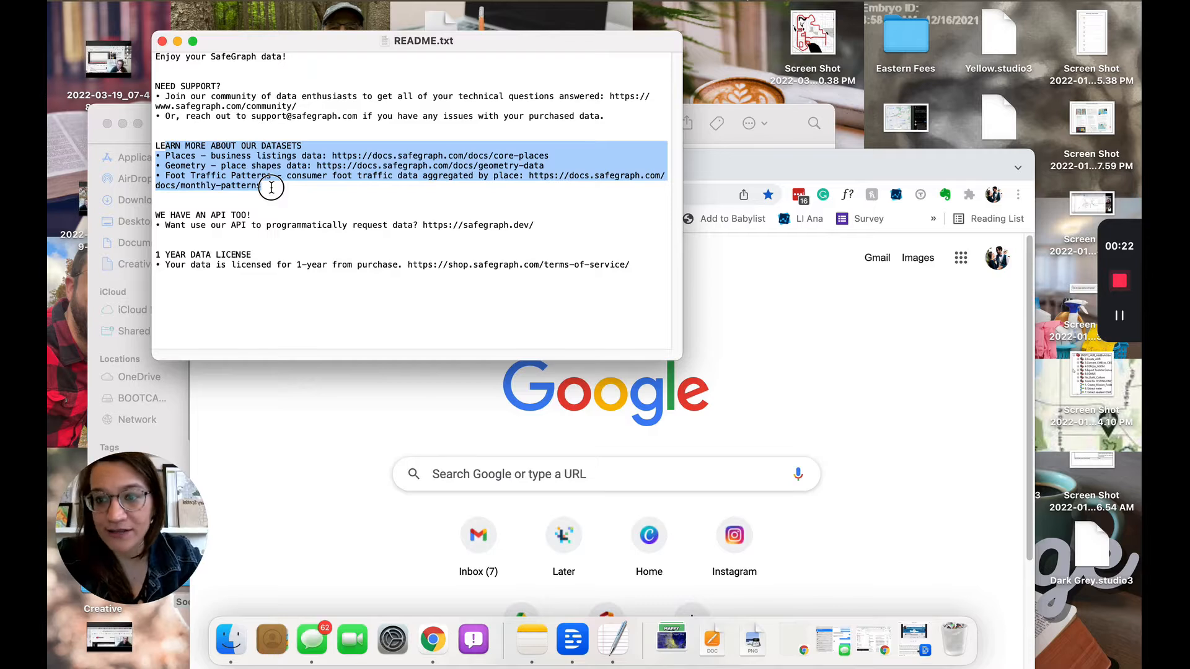
{"action": "left_click", "coordinate": [271, 187]}
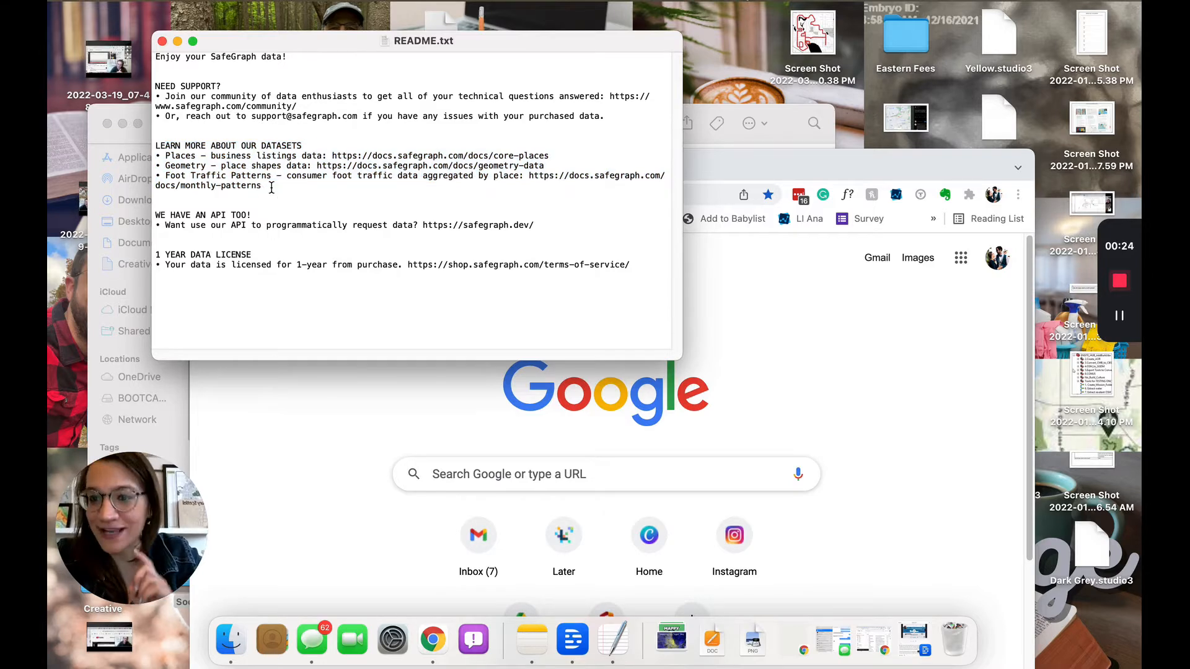
{"action": "double_click", "coordinate": [184, 156]}
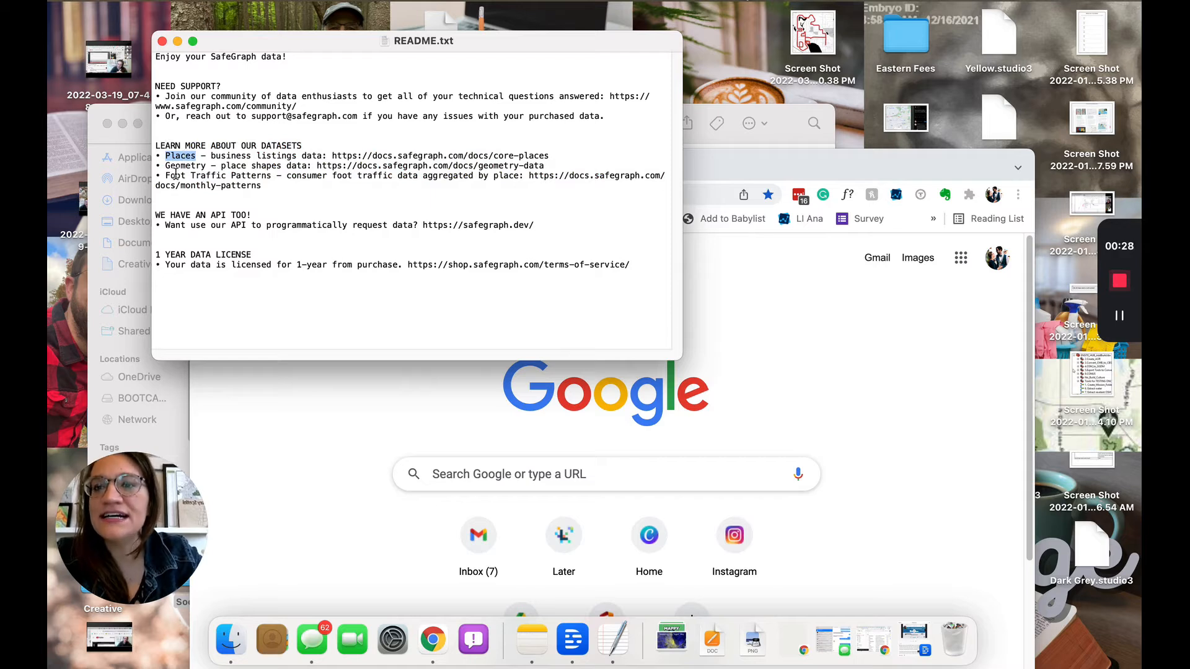
{"action": "left_click_drag", "start_coordinate": [166, 176], "coordinate": [274, 176]}
{"action": "left_click", "coordinate": [289, 185]}
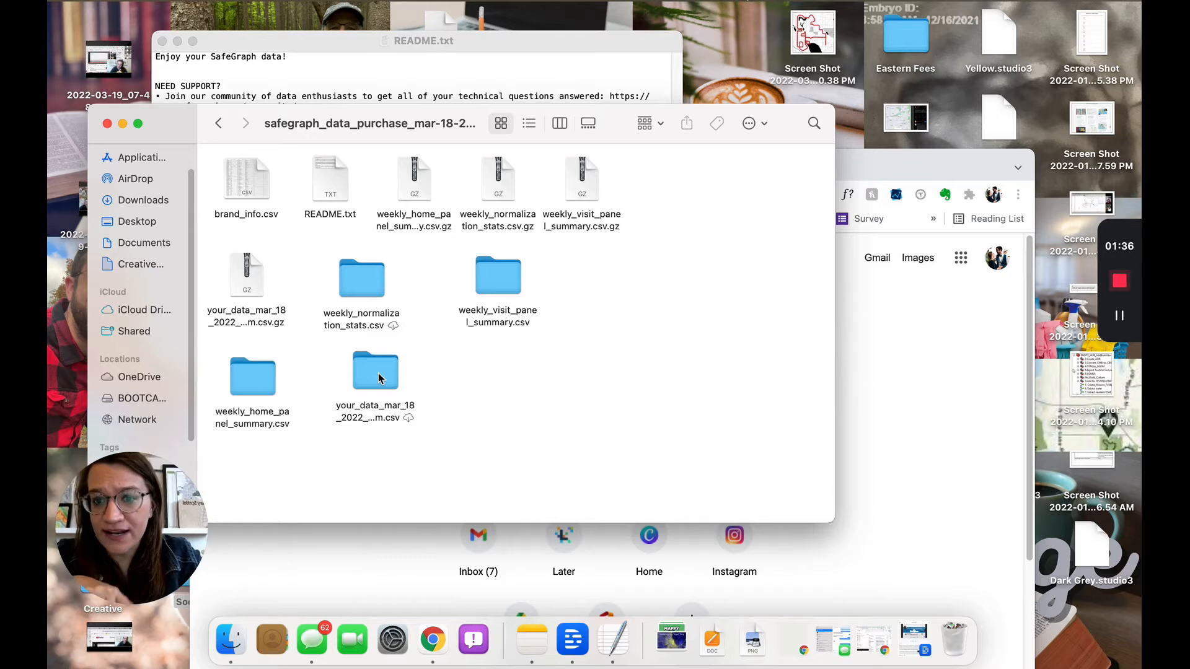
Open the your_data_mar_18_2022_0445pm.csv file from its folder as a Numbers spreadsheet
{"action": "double_click", "coordinate": [381, 376]}
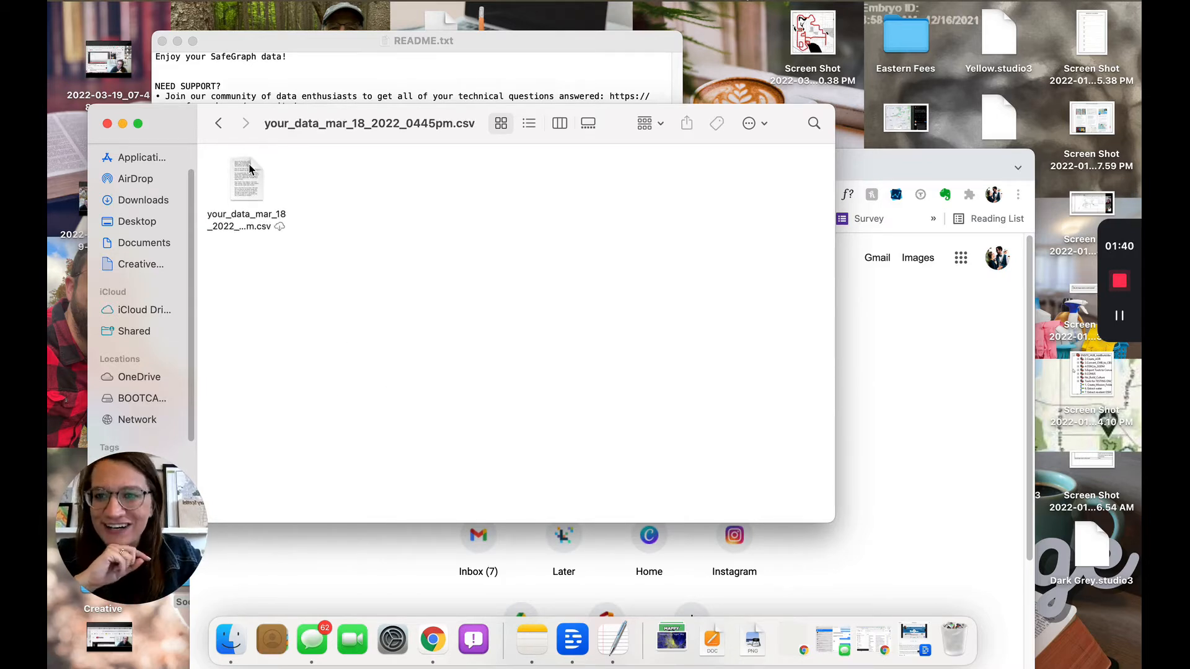
{"action": "left_click", "coordinate": [247, 179]}
{"action": "double_click", "coordinate": [247, 179]}
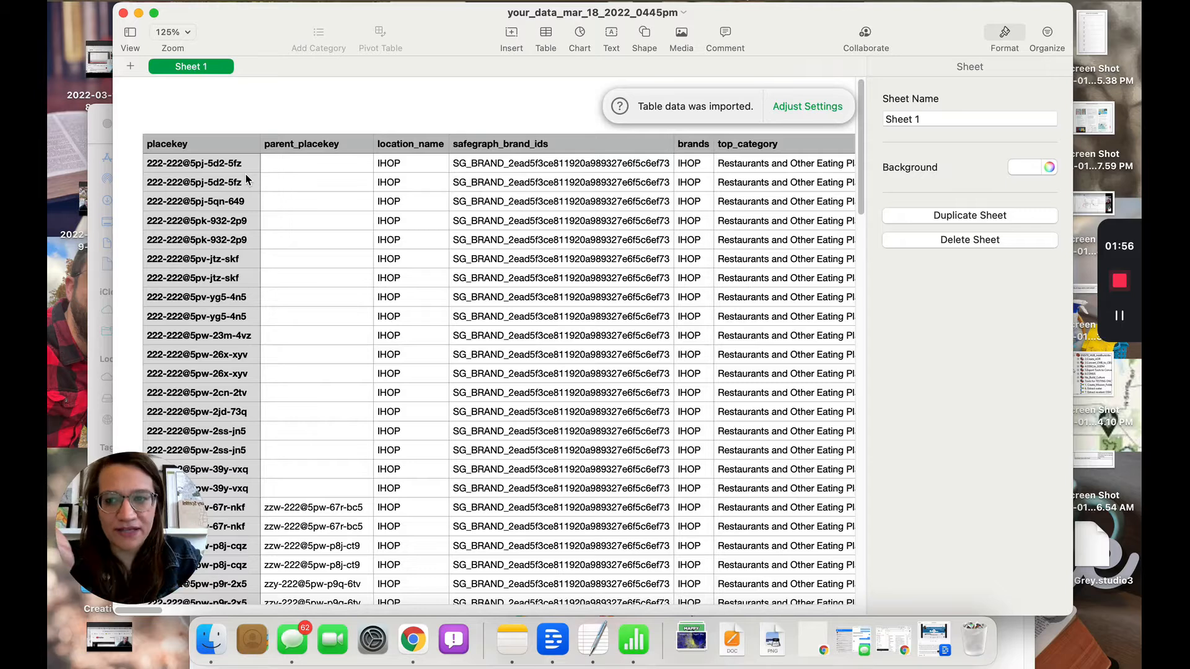
Browse the imported IHOP table, checking the full open_hours value in row 2
{"action": "left_click", "coordinate": [410, 201]}
{"action": "scroll", "coordinate": [409, 201], "scroll_direction": "right", "scroll_amount": 10}
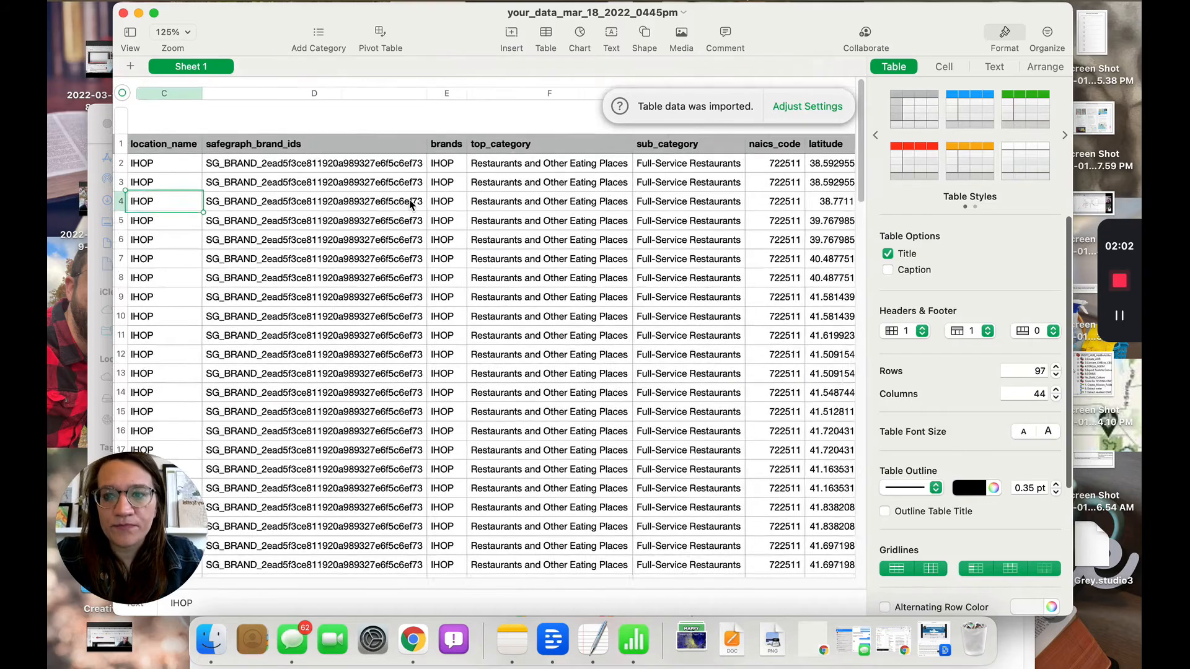
{"action": "scroll", "coordinate": [409, 202], "scroll_direction": "right", "scroll_amount": 5}
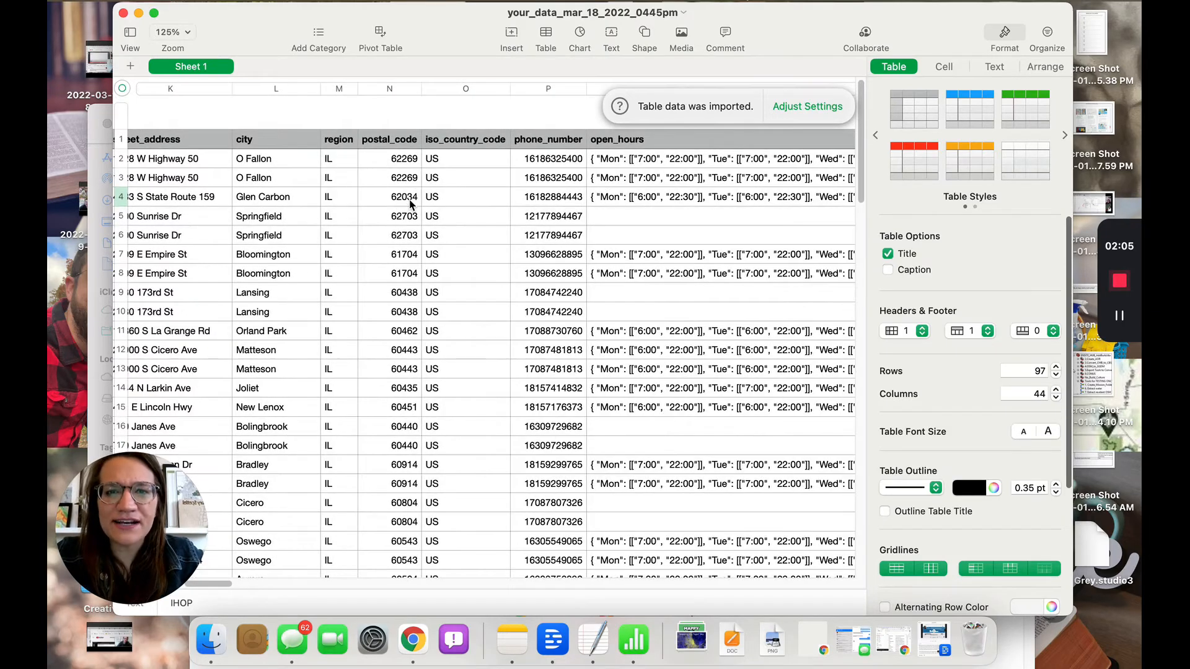
{"action": "scroll", "coordinate": [409, 205], "scroll_direction": "right", "scroll_amount": 10}
{"action": "scroll", "coordinate": [490, 211], "scroll_direction": "left", "scroll_amount": 3}
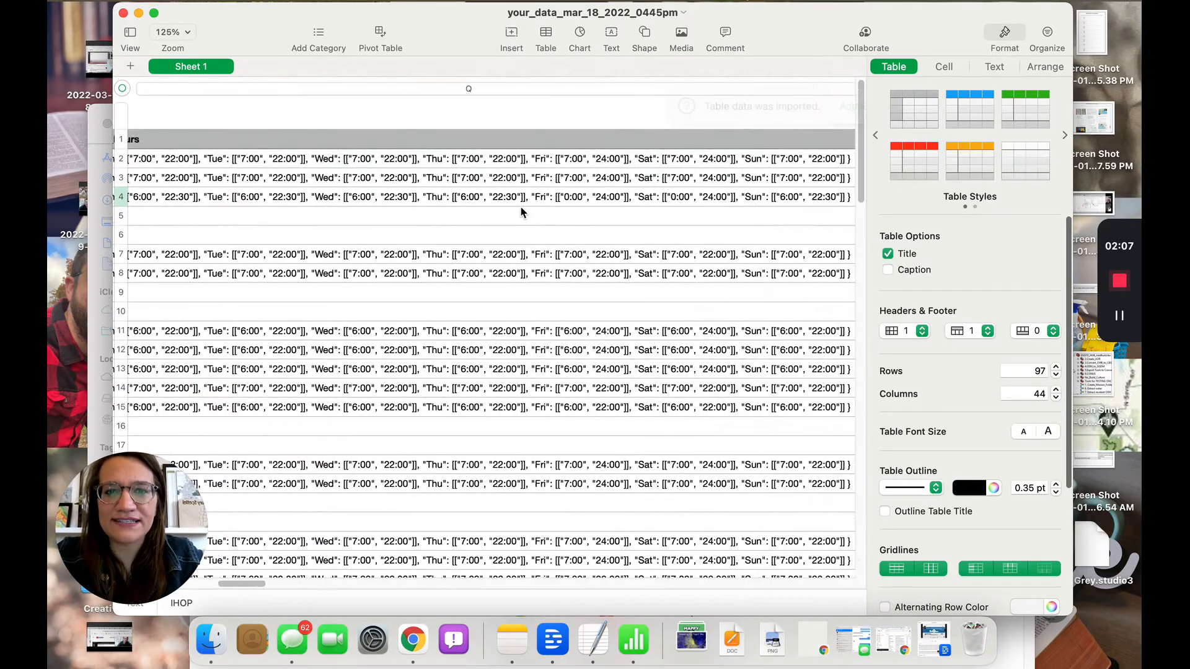
{"action": "scroll", "coordinate": [521, 211], "scroll_direction": "left", "scroll_amount": 5}
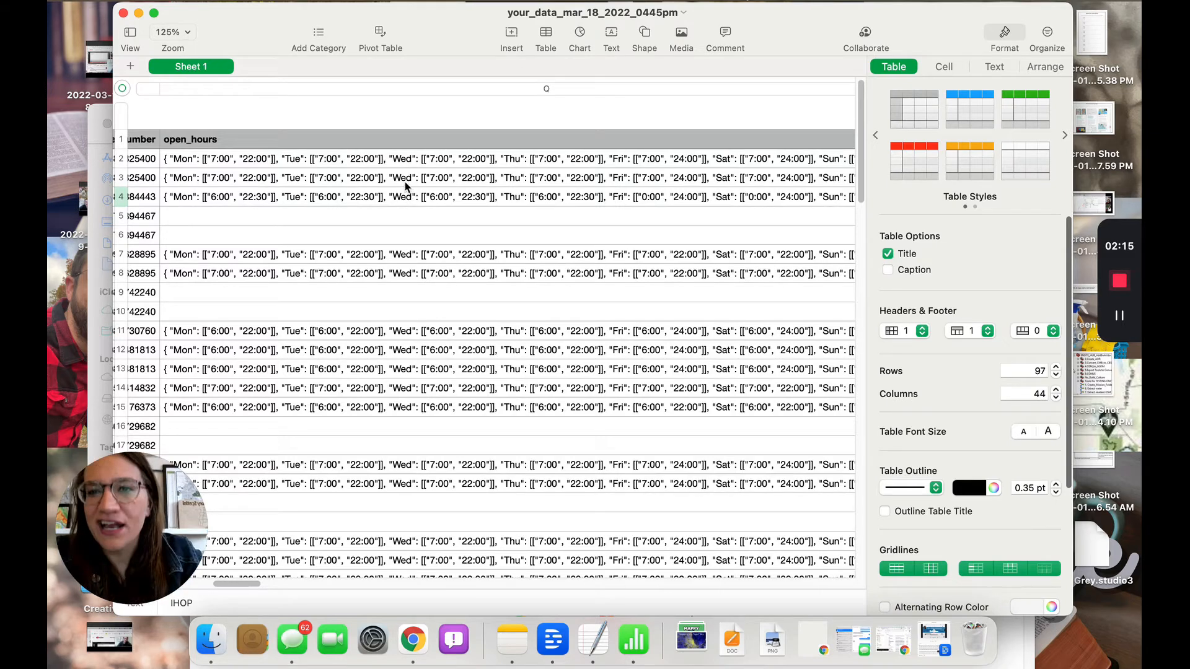
{"action": "left_click", "coordinate": [405, 160]}
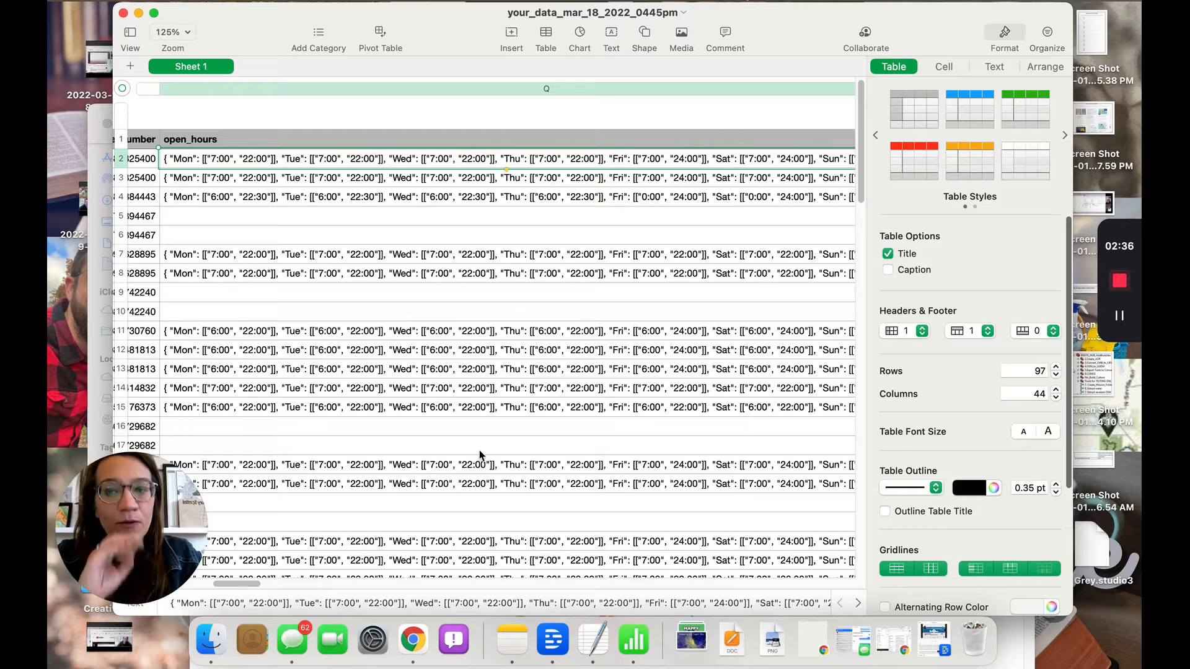
{"action": "left_click", "coordinate": [242, 585]}
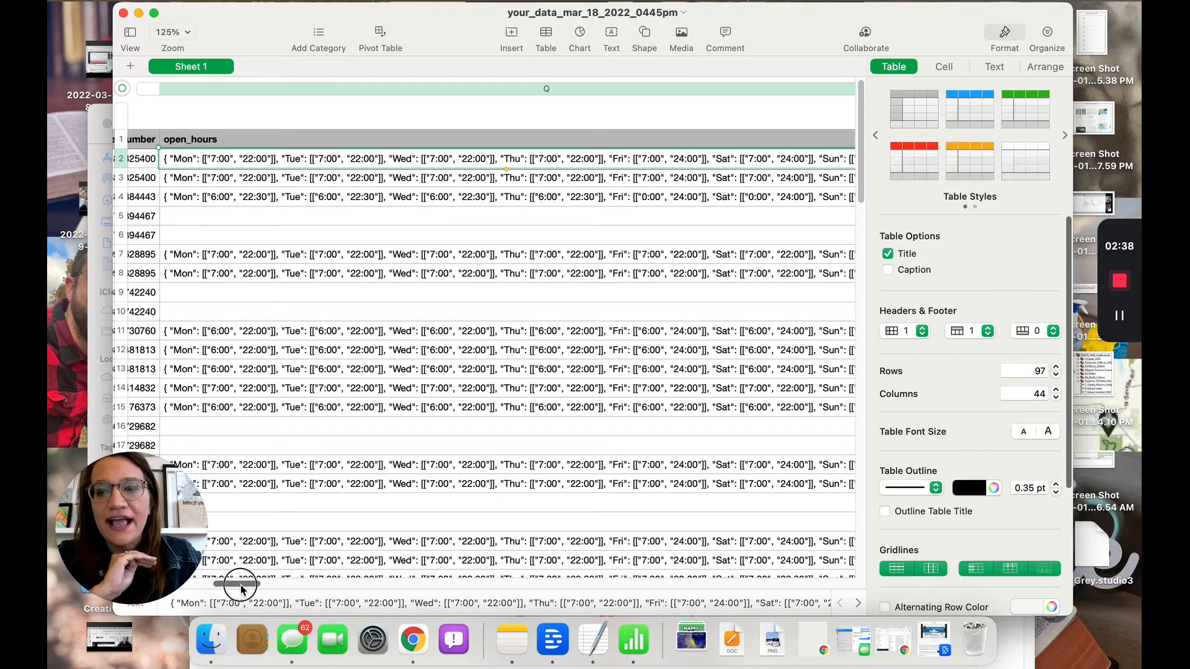
{"action": "left_click_drag", "start_coordinate": [242, 588], "coordinate": [276, 596]}
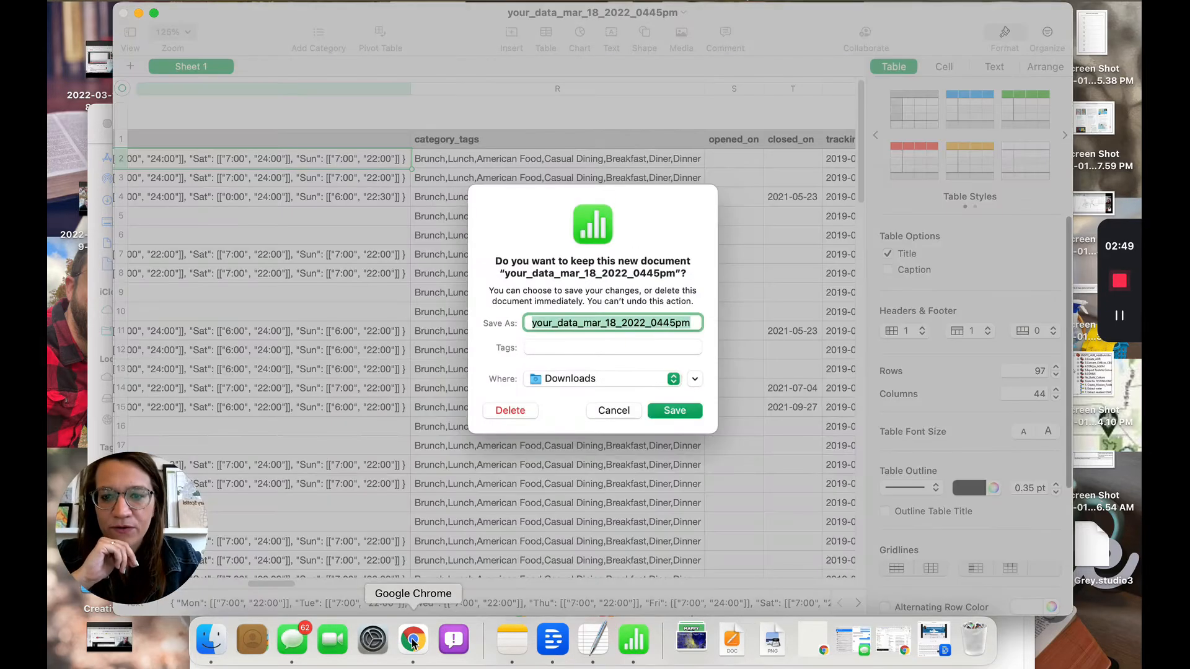
Close the Numbers spreadsheet without keeping the new document
{"action": "left_click", "coordinate": [420, 638]}
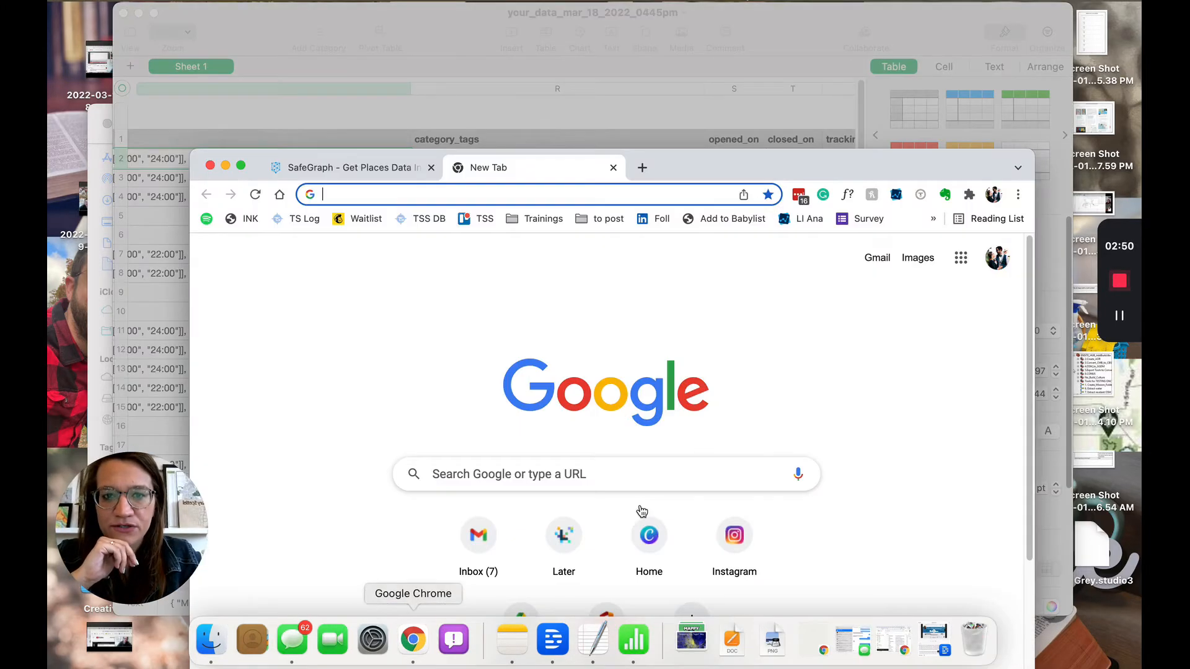
{"action": "left_click", "coordinate": [333, 116]}
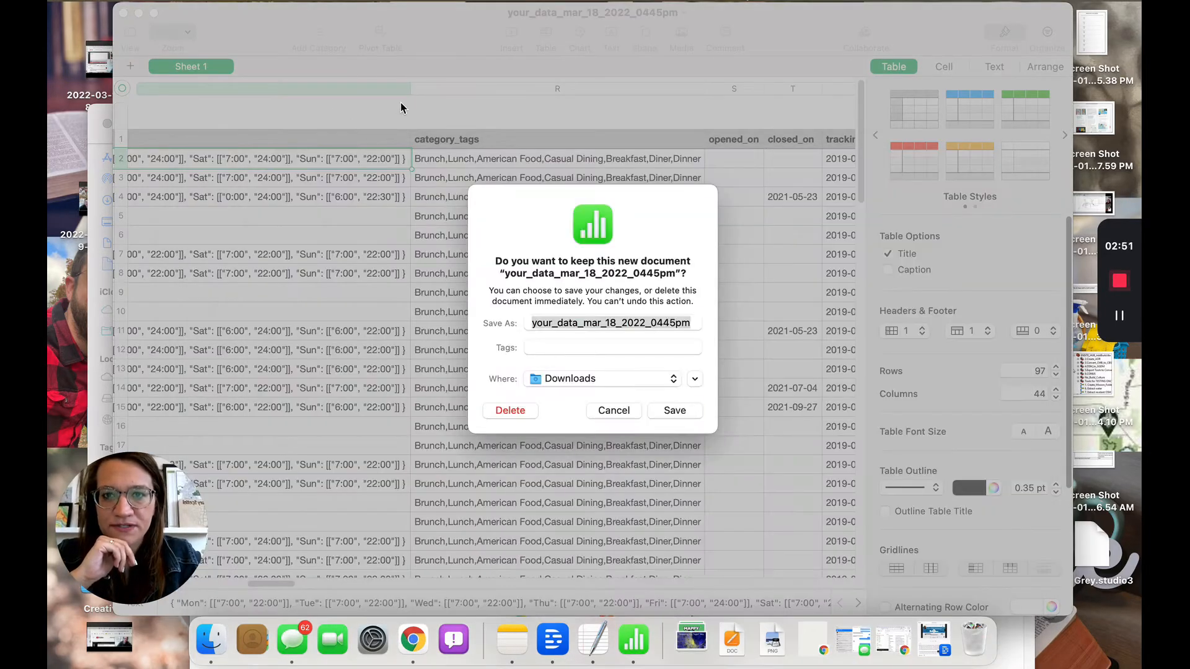
{"action": "left_click", "coordinate": [609, 412]}
{"action": "left_click", "coordinate": [126, 13]}
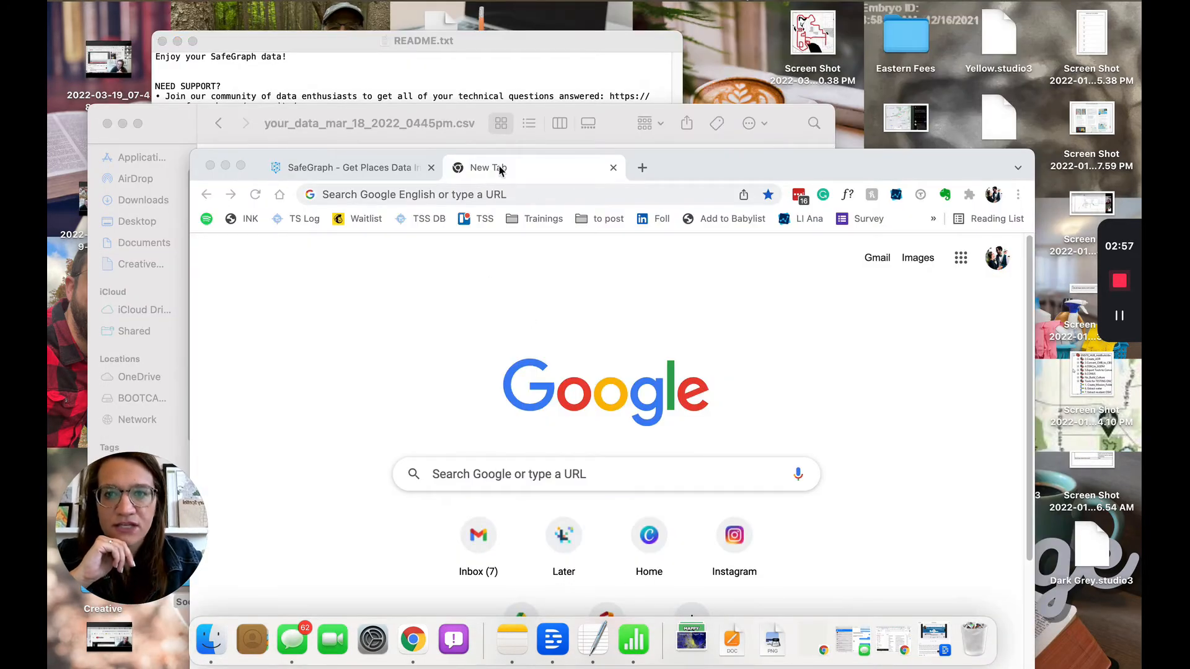
Search Google for 'safegraph data parser' and open the CSV Exploder result
{"action": "left_click", "coordinate": [464, 195]}
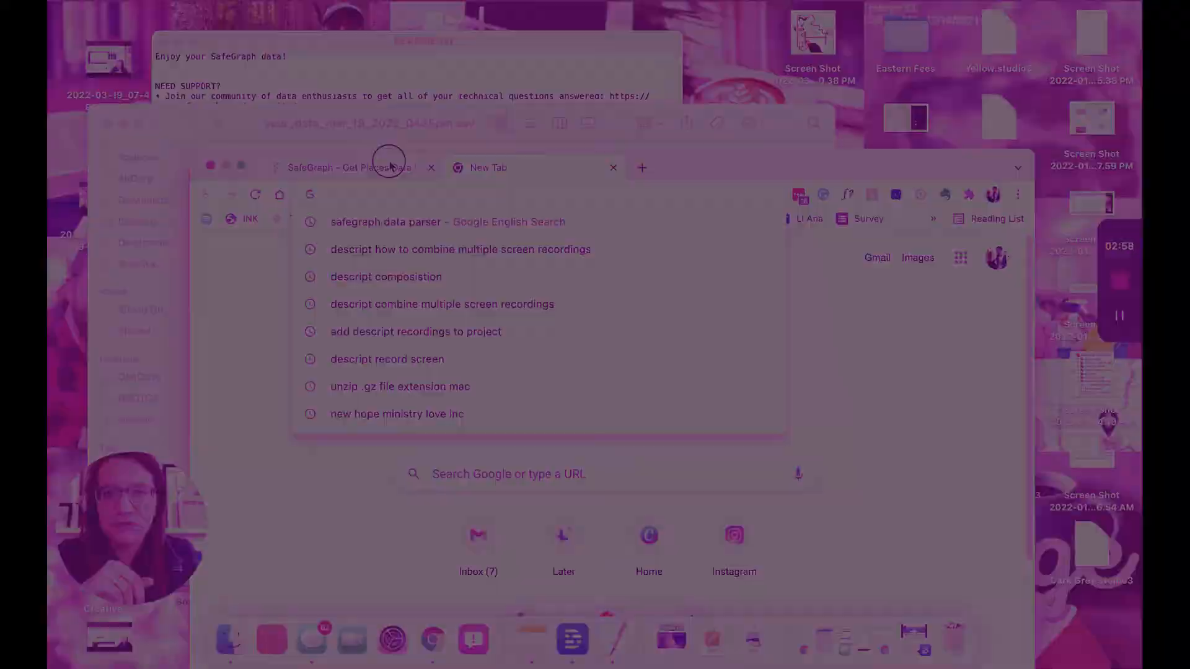
{"action": "key", "text": "Return"}
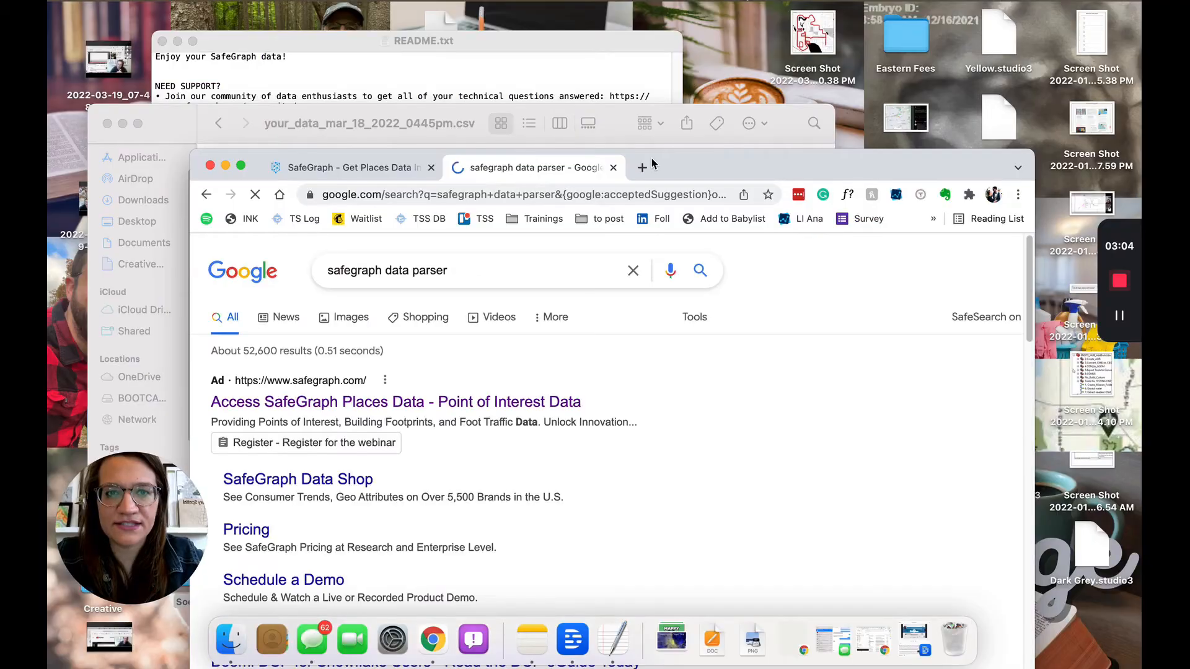
{"action": "left_click_drag", "start_coordinate": [680, 166], "coordinate": [677, 99]}
{"action": "scroll", "coordinate": [457, 489], "scroll_direction": "down", "scroll_amount": 5}
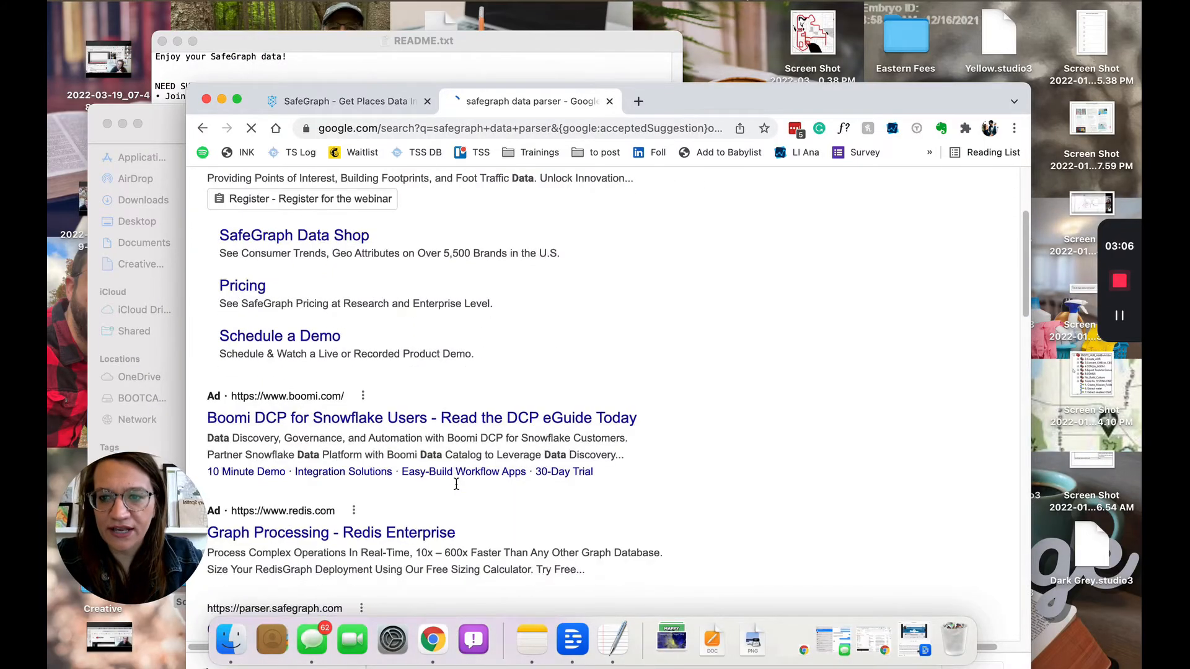
{"action": "scroll", "coordinate": [458, 489], "scroll_direction": "down", "scroll_amount": 1}
{"action": "left_click", "coordinate": [452, 498]}
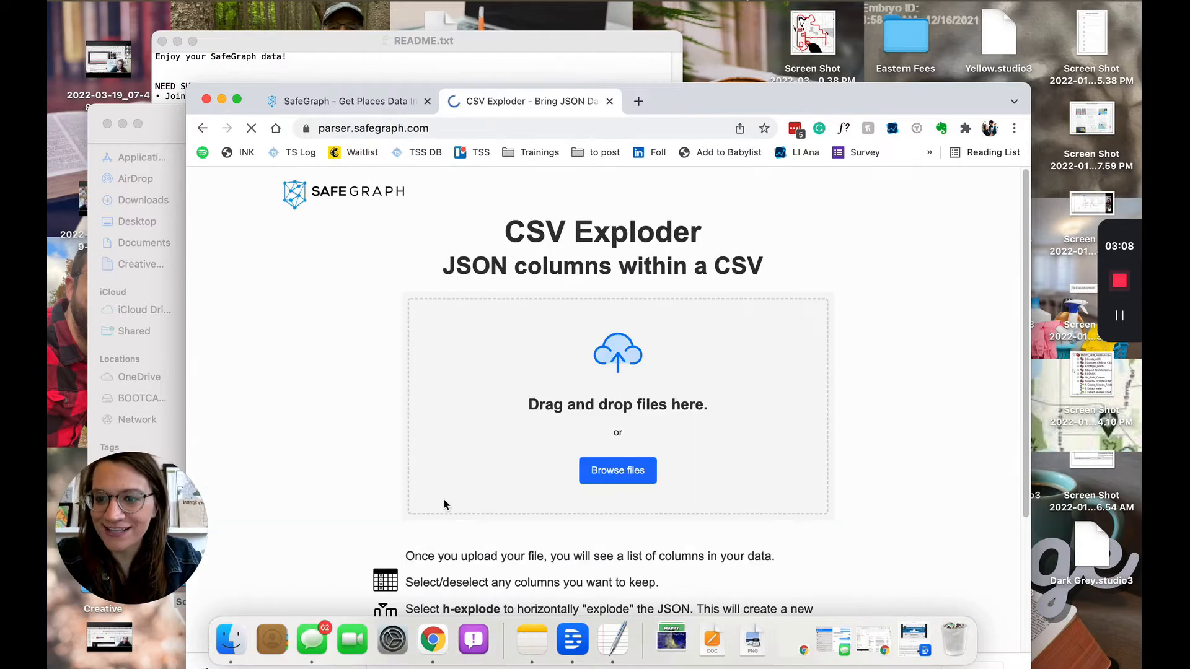
Drop the downloaded CSV from Finder onto CSV Exploder's upload area and review its fields
{"action": "left_click_drag", "start_coordinate": [725, 101], "coordinate": [764, 37]}
{"action": "left_click", "coordinate": [181, 135]}
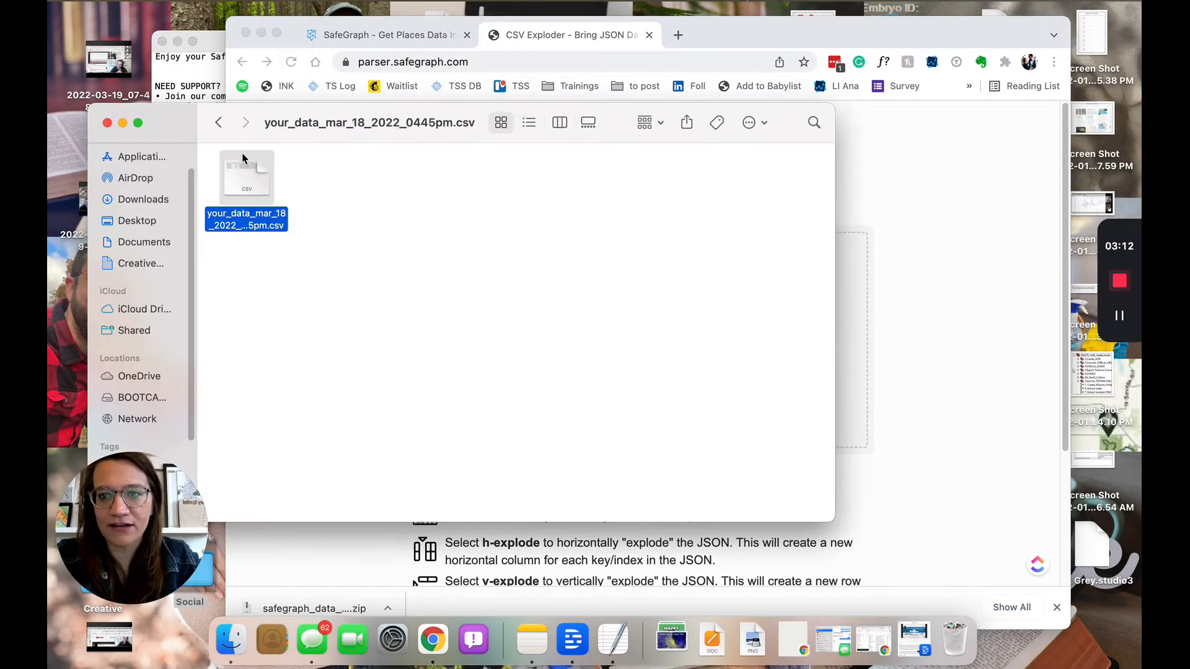
{"action": "left_click_drag", "start_coordinate": [242, 158], "coordinate": [855, 303]}
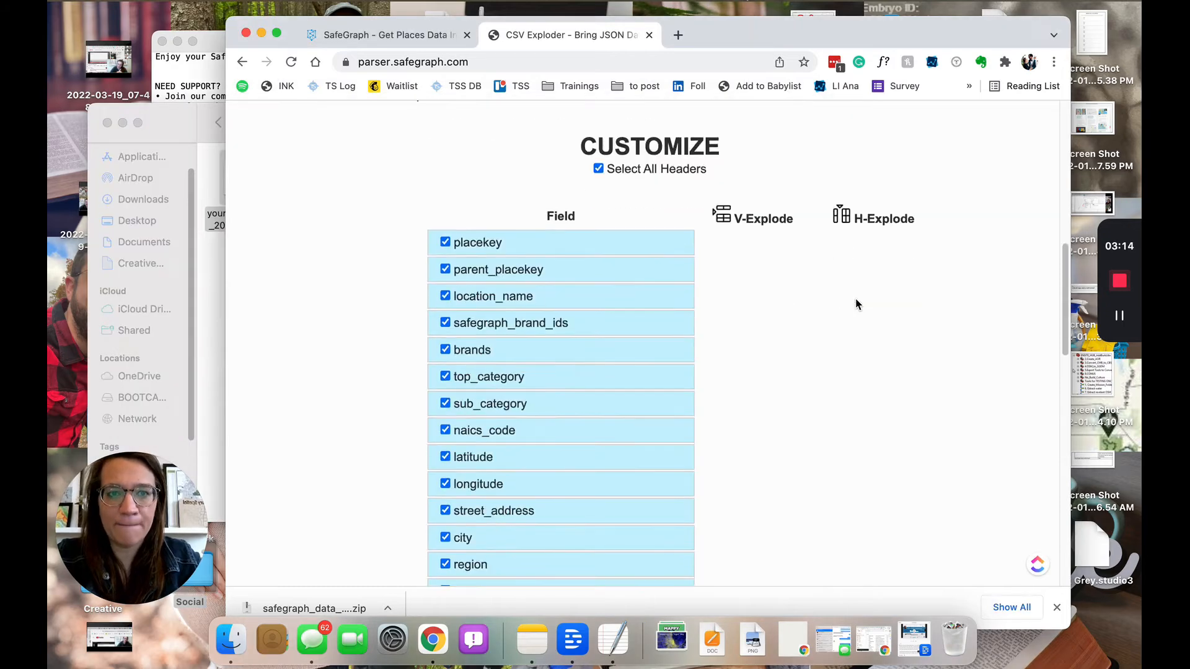
{"action": "scroll", "coordinate": [855, 303], "scroll_direction": "down", "scroll_amount": 20}
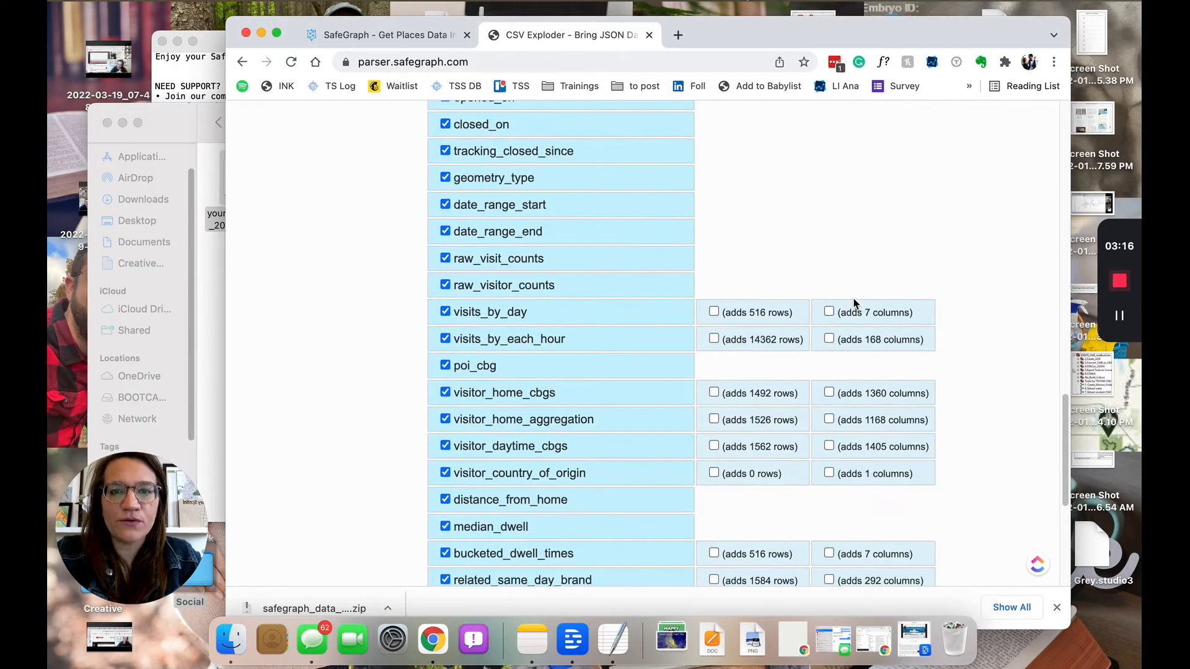
{"action": "scroll", "coordinate": [854, 304], "scroll_direction": "up", "scroll_amount": 2}
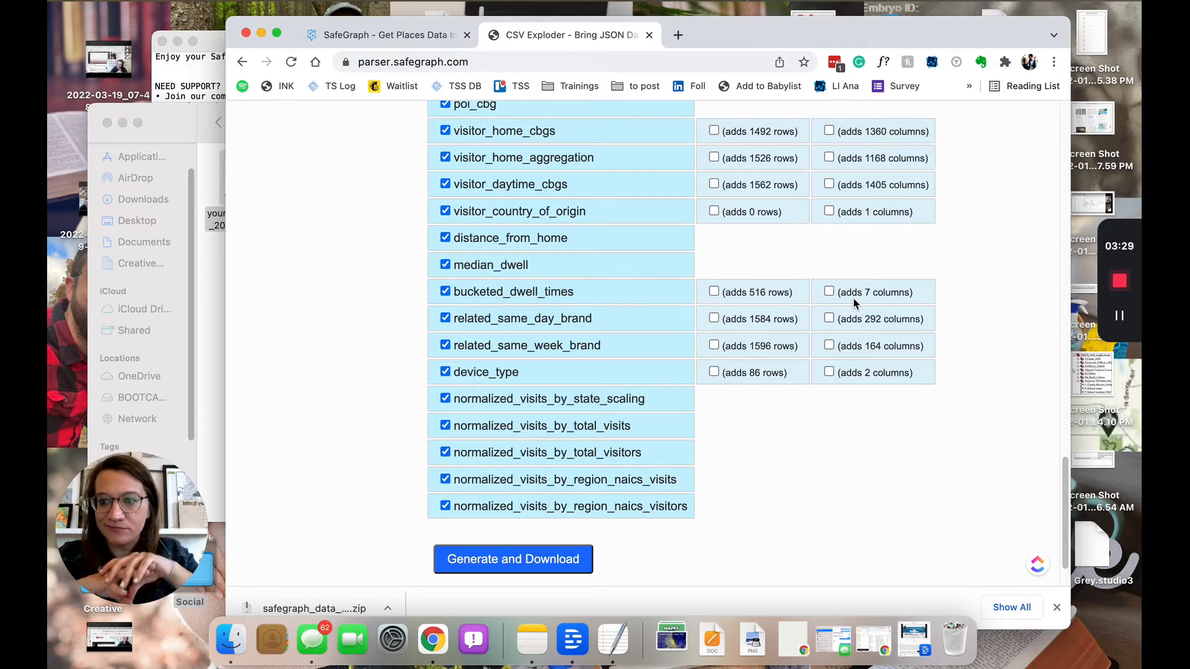
{"action": "scroll", "coordinate": [853, 303], "scroll_direction": "up", "scroll_amount": 15}
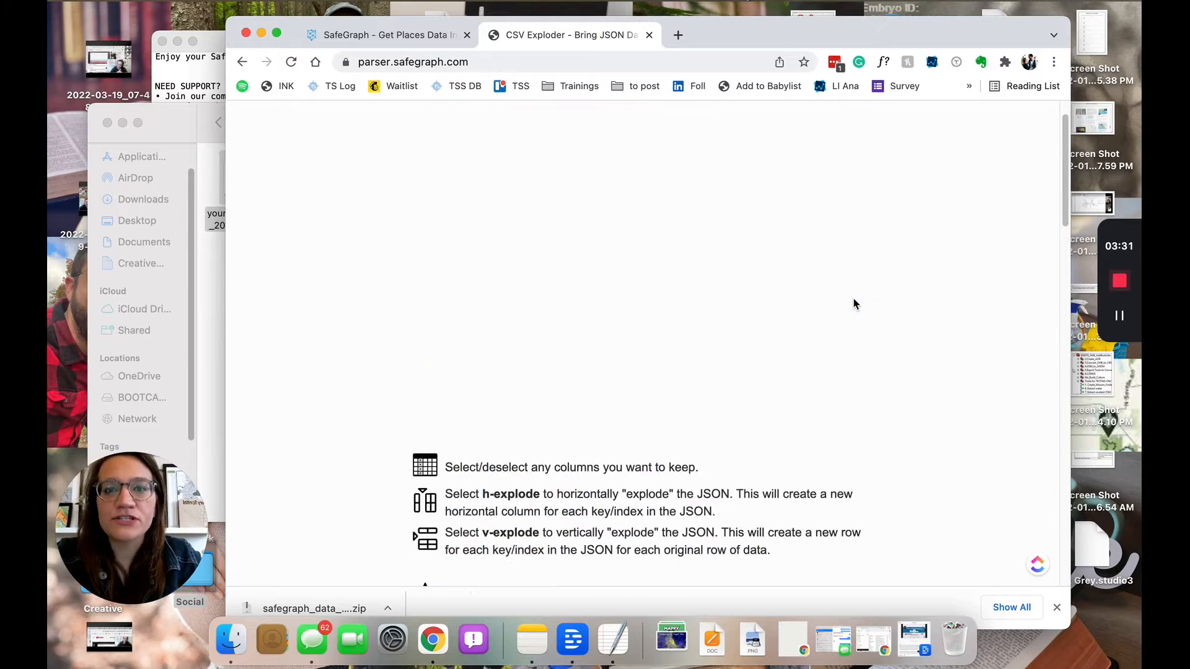
{"action": "scroll", "coordinate": [854, 304], "scroll_direction": "up", "scroll_amount": 2}
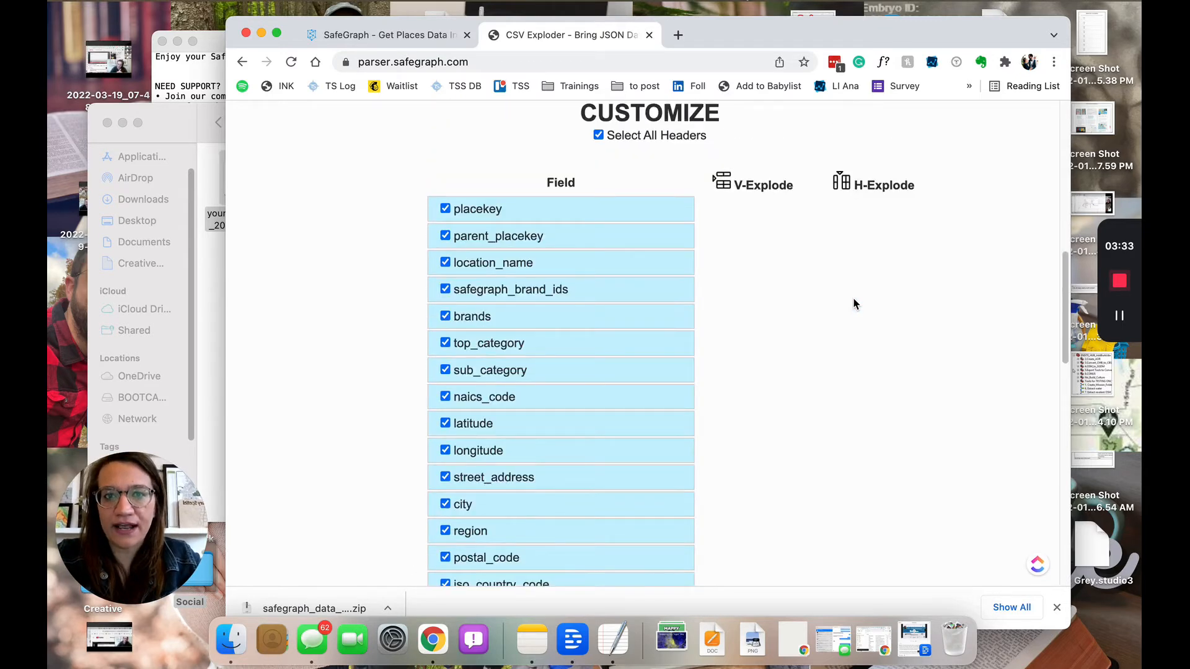
Untick all headers, then keep longitude, latitude, street_address, city and postal_code
{"action": "left_click", "coordinate": [597, 137]}
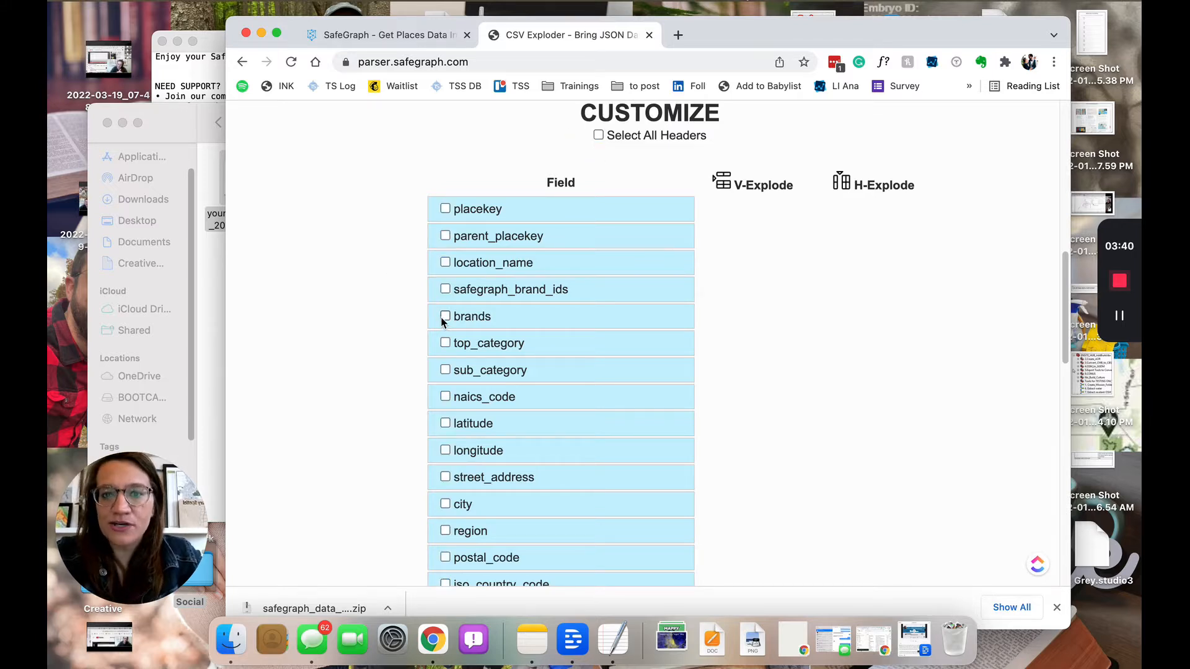
{"action": "scroll", "coordinate": [448, 378], "scroll_direction": "down", "scroll_amount": 2}
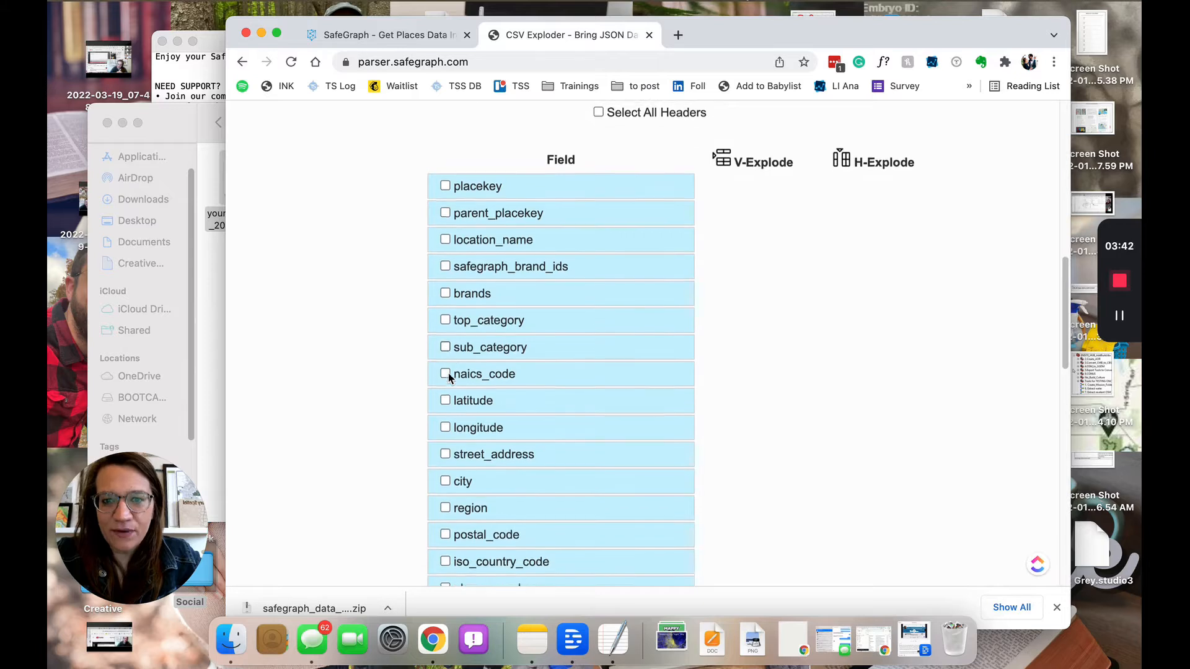
{"action": "left_click", "coordinate": [445, 379]}
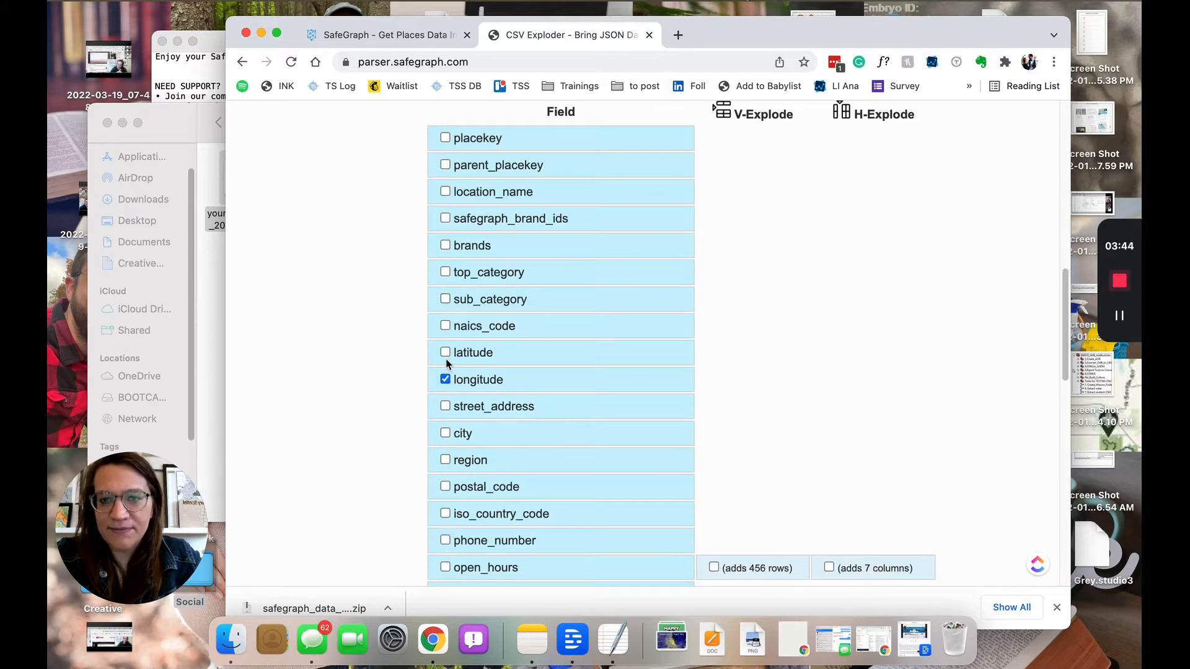
{"action": "left_click", "coordinate": [445, 353]}
{"action": "left_click", "coordinate": [445, 407]}
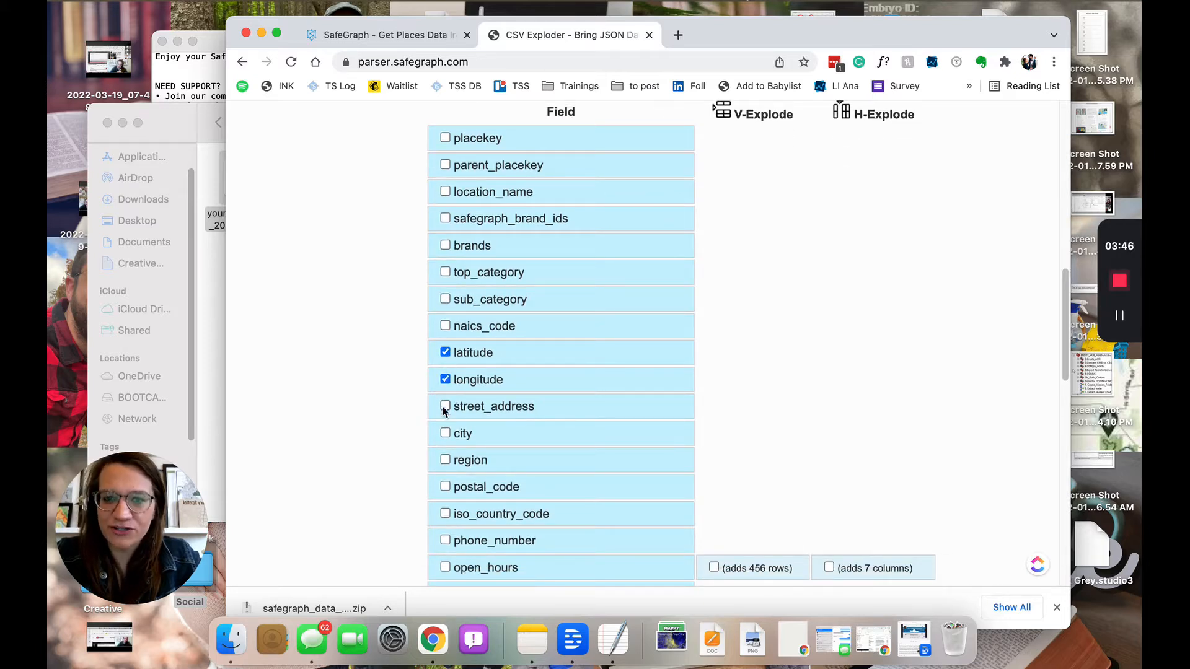
{"action": "left_click", "coordinate": [446, 434]}
{"action": "scroll", "coordinate": [446, 433], "scroll_direction": "down", "scroll_amount": 4}
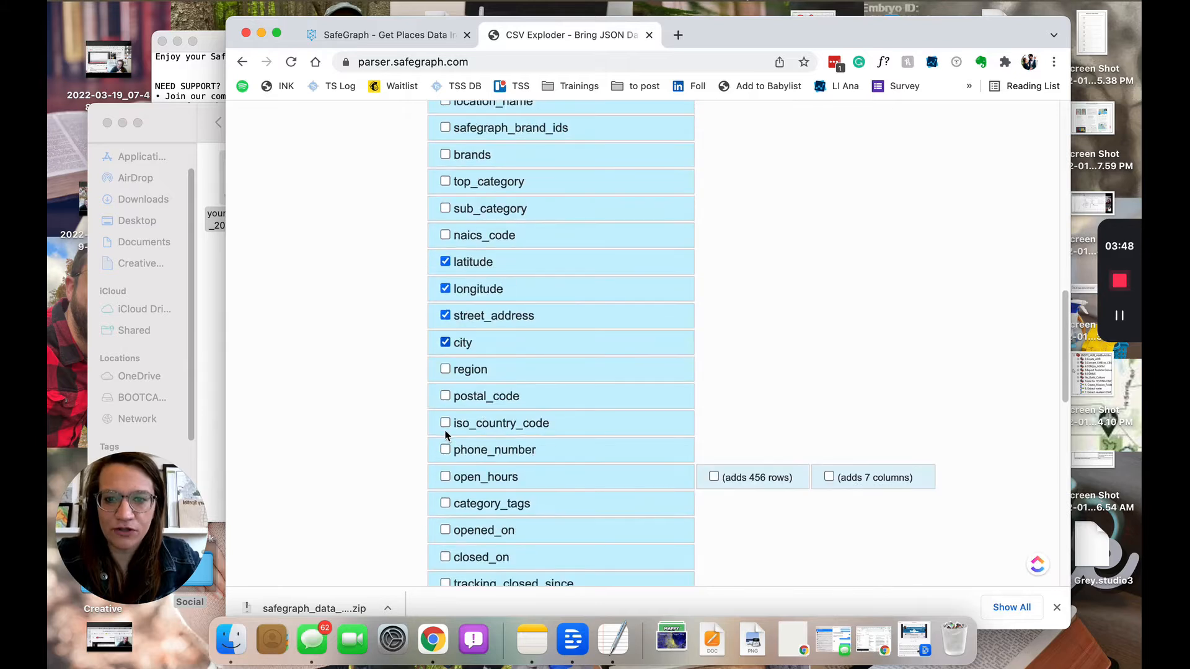
{"action": "left_click", "coordinate": [445, 364]}
Keep raw_visit_counts and visits_by_day, setting visits_by_day to V-Explode into one row per day
{"action": "scroll", "coordinate": [467, 451], "scroll_direction": "down", "scroll_amount": 1}
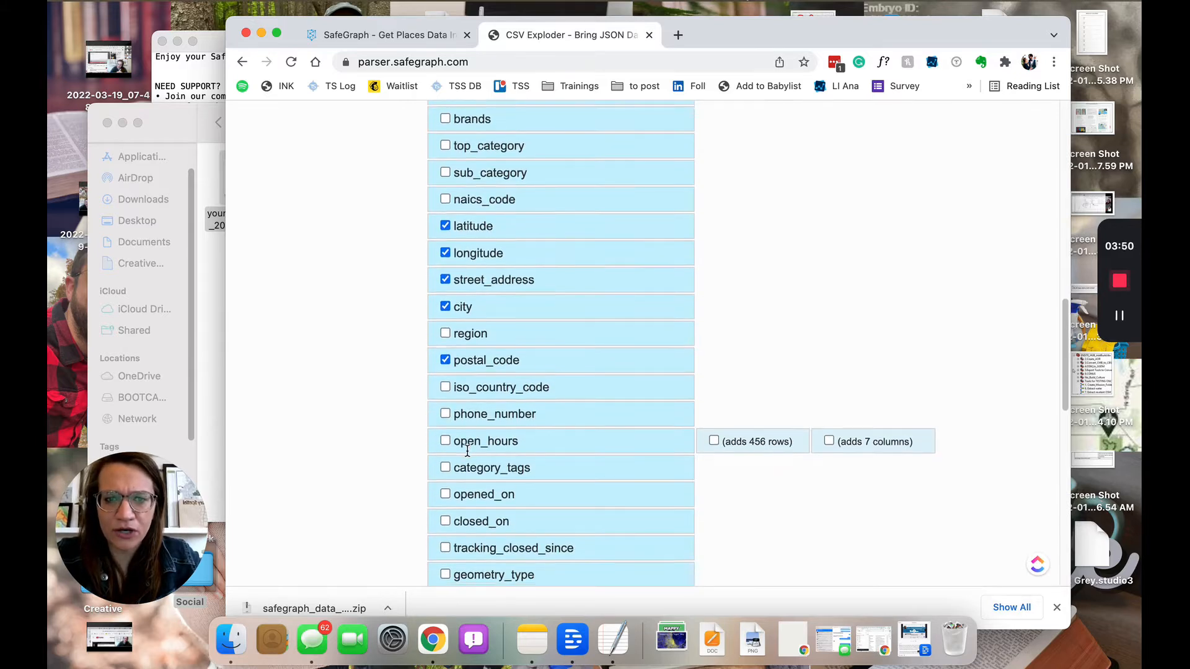
{"action": "scroll", "coordinate": [468, 451], "scroll_direction": "down", "scroll_amount": 1}
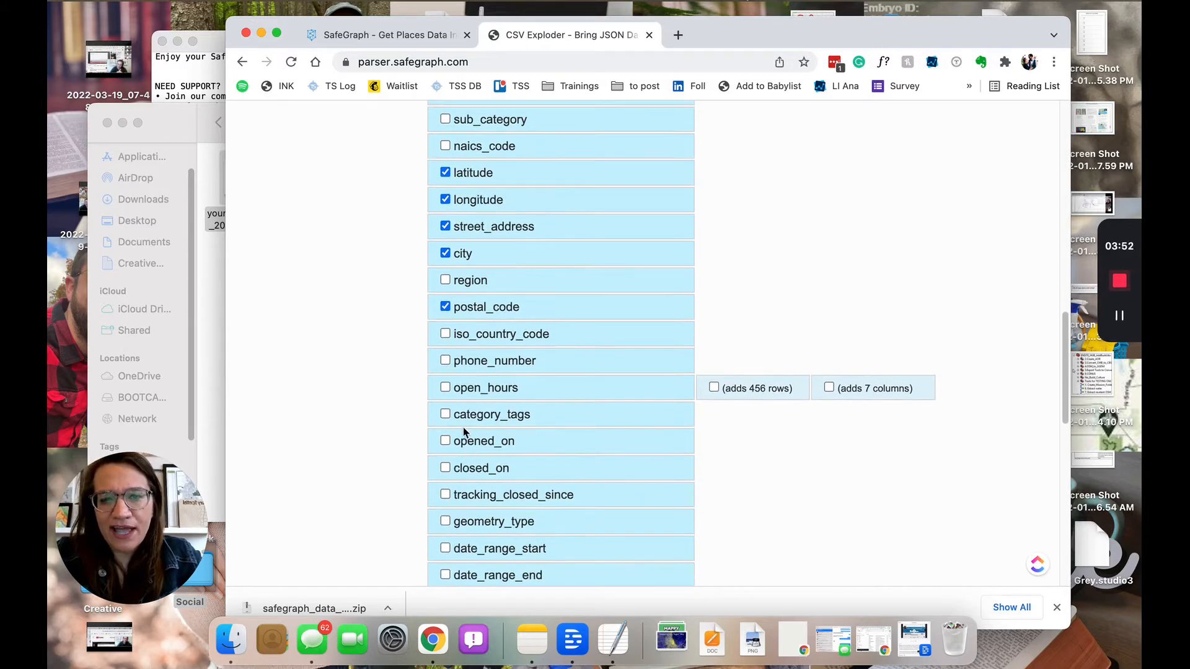
{"action": "scroll", "coordinate": [789, 400], "scroll_direction": "up", "scroll_amount": 10}
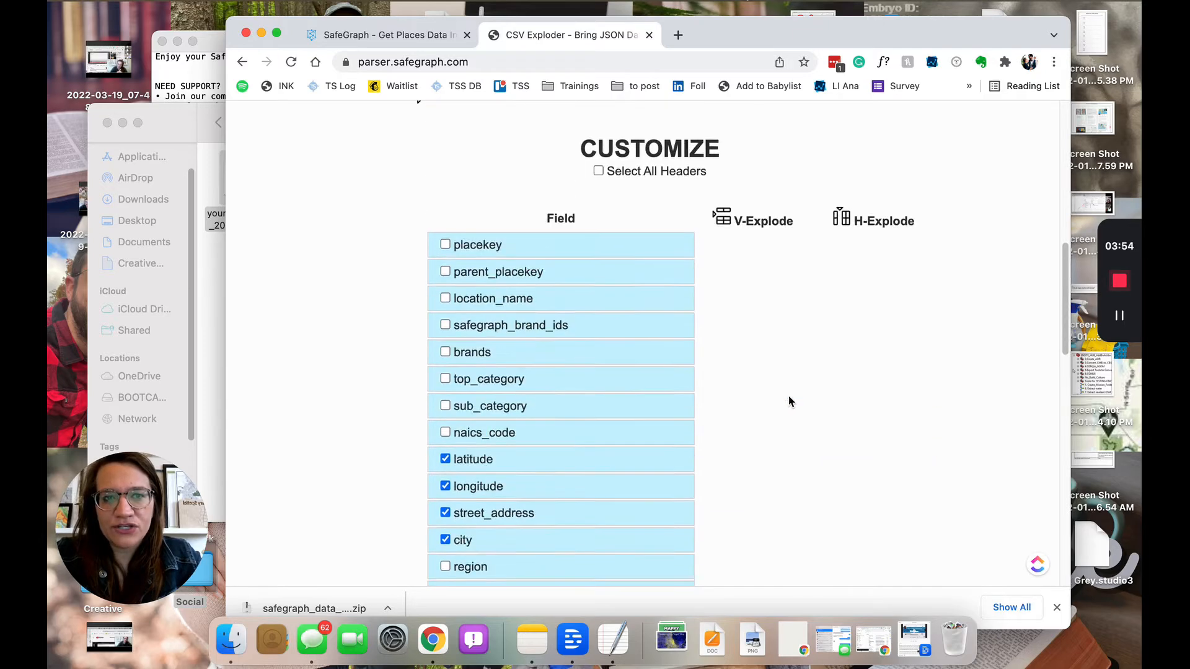
{"action": "scroll", "coordinate": [789, 400], "scroll_direction": "down", "scroll_amount": 8}
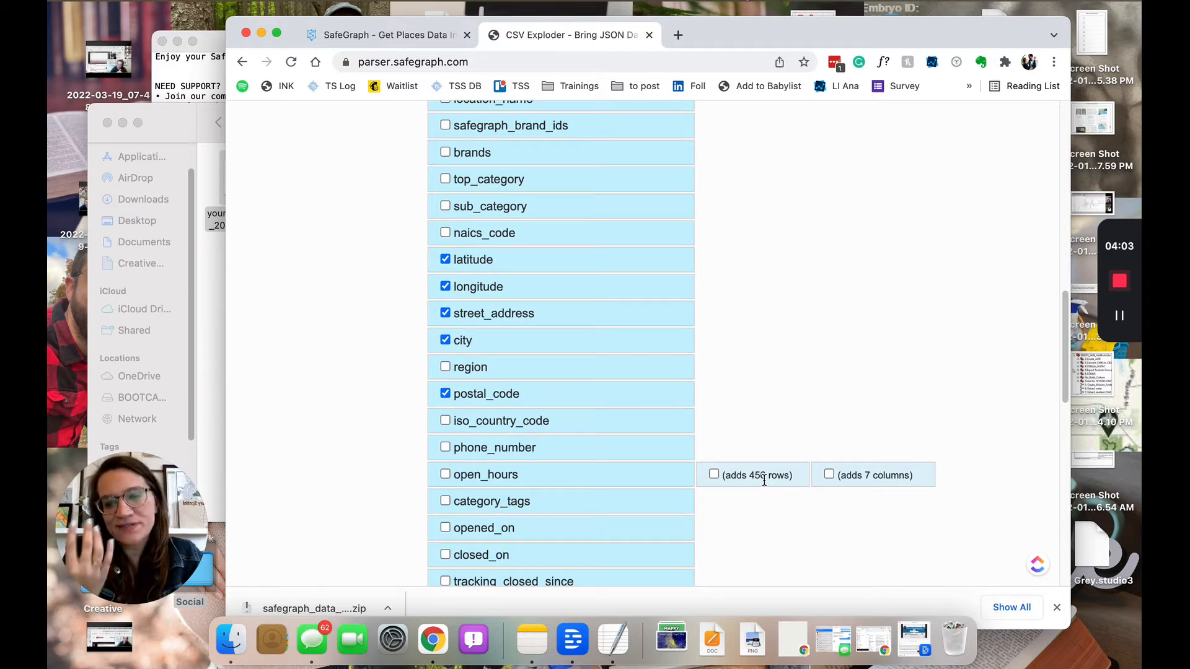
{"action": "scroll", "coordinate": [765, 481], "scroll_direction": "down", "scroll_amount": 5}
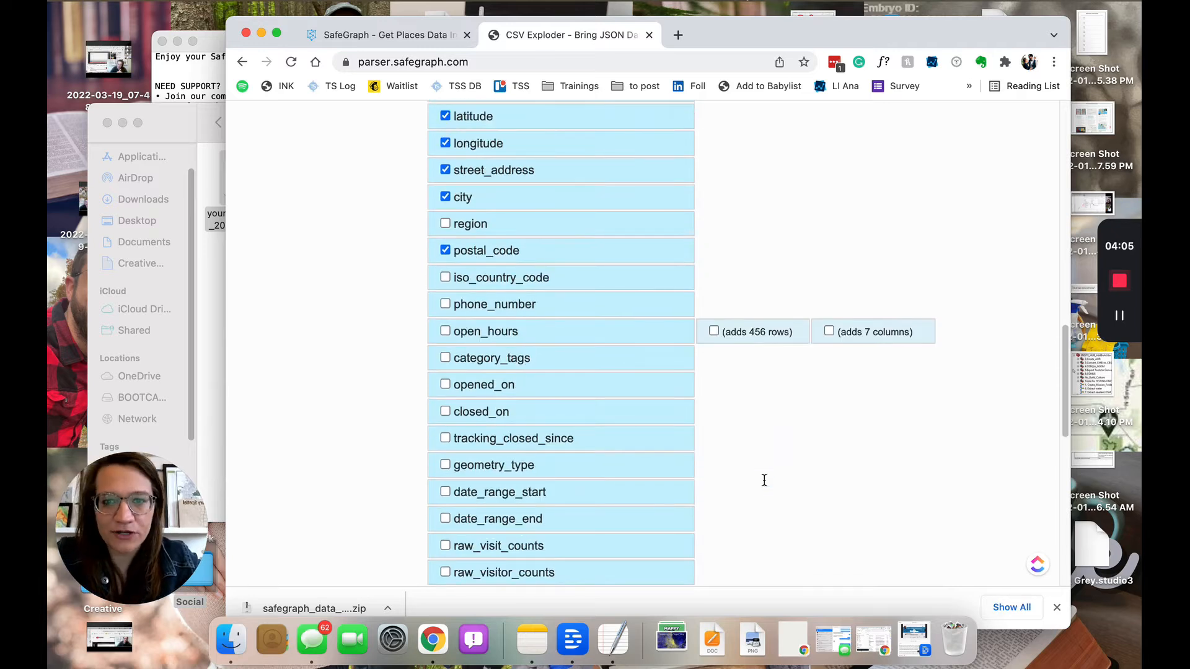
{"action": "scroll", "coordinate": [764, 485], "scroll_direction": "down", "scroll_amount": 3}
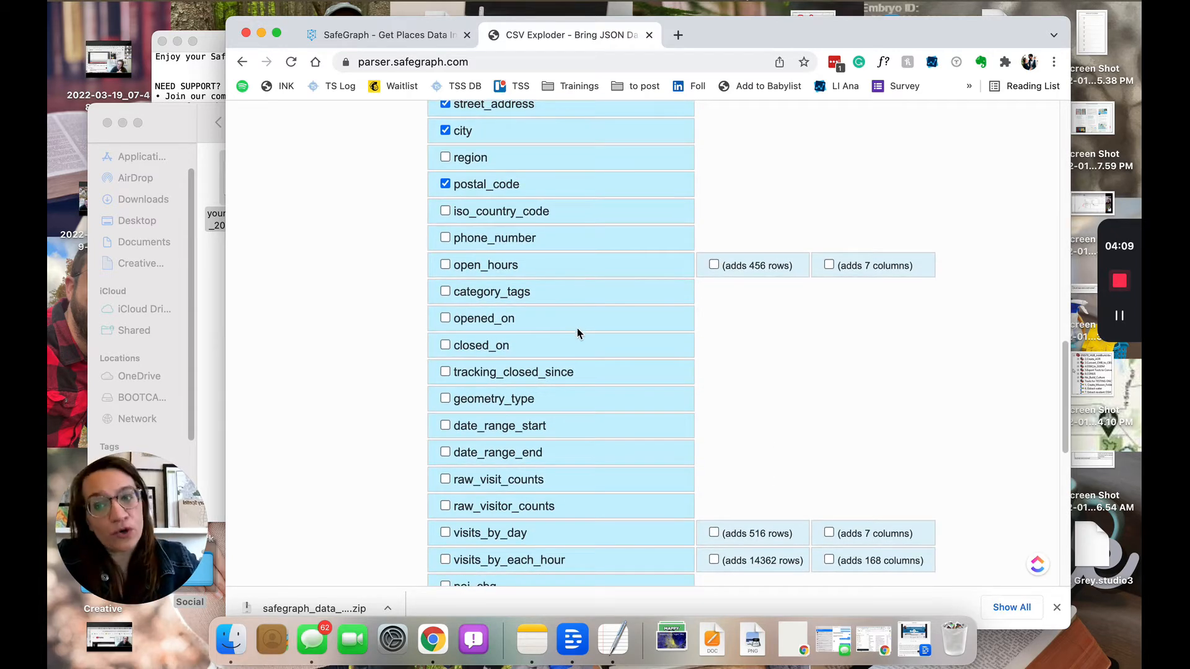
{"action": "scroll", "coordinate": [575, 341], "scroll_direction": "down", "scroll_amount": 3}
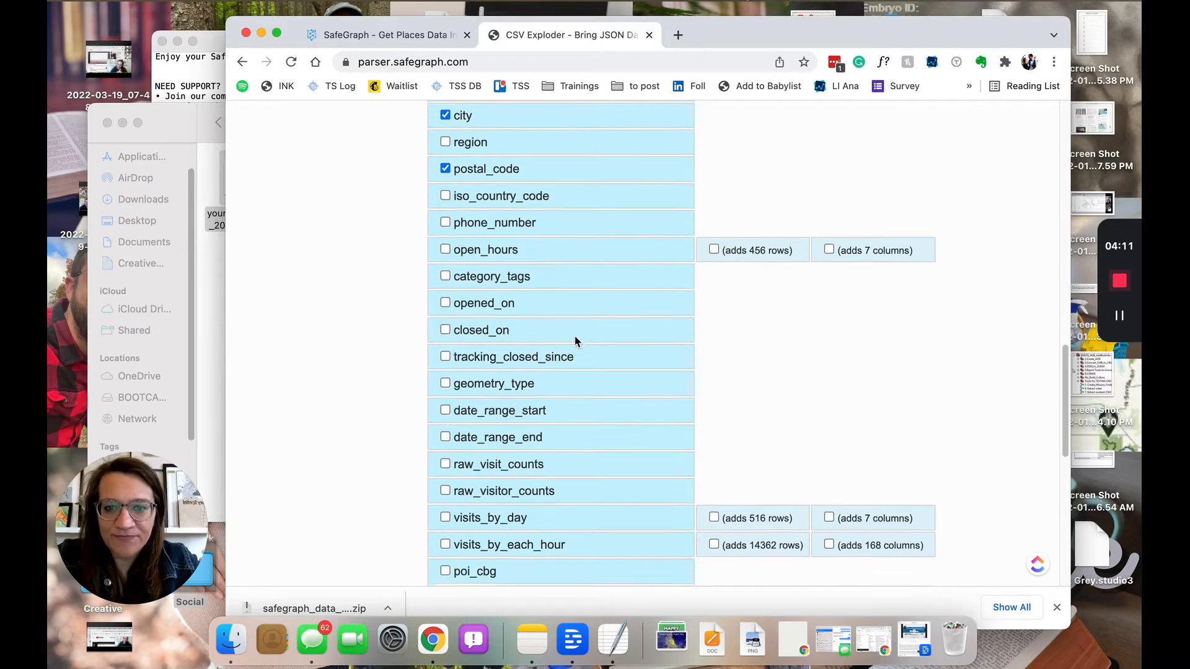
{"action": "scroll", "coordinate": [575, 341], "scroll_direction": "down", "scroll_amount": 3}
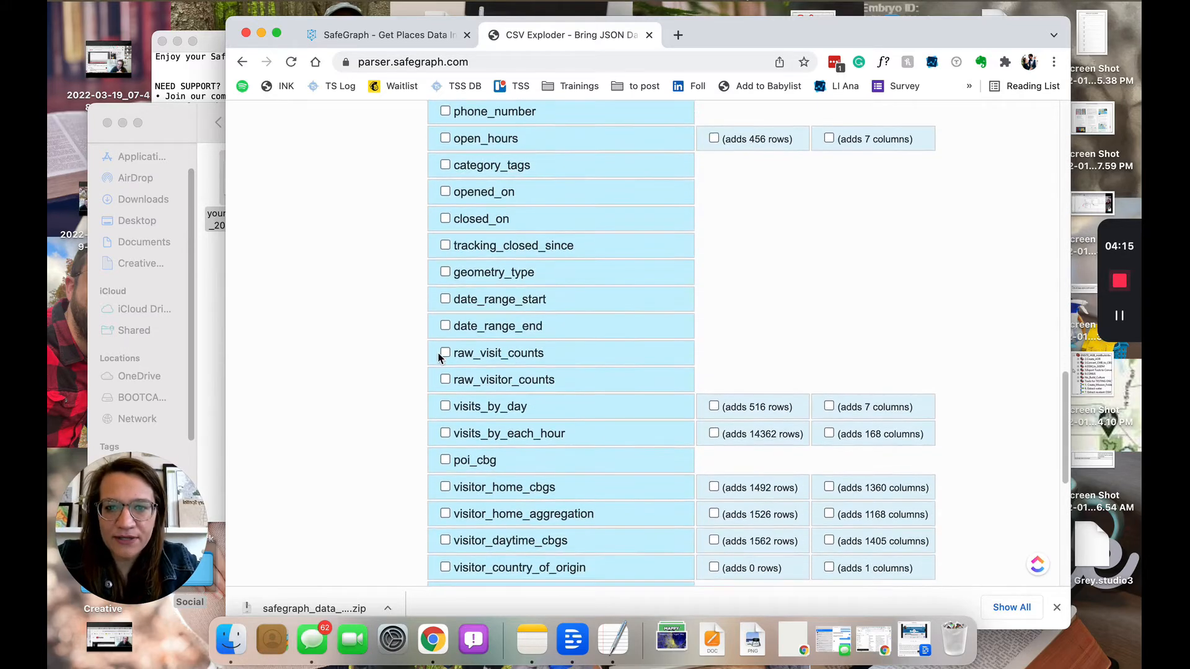
{"action": "left_click", "coordinate": [444, 355]}
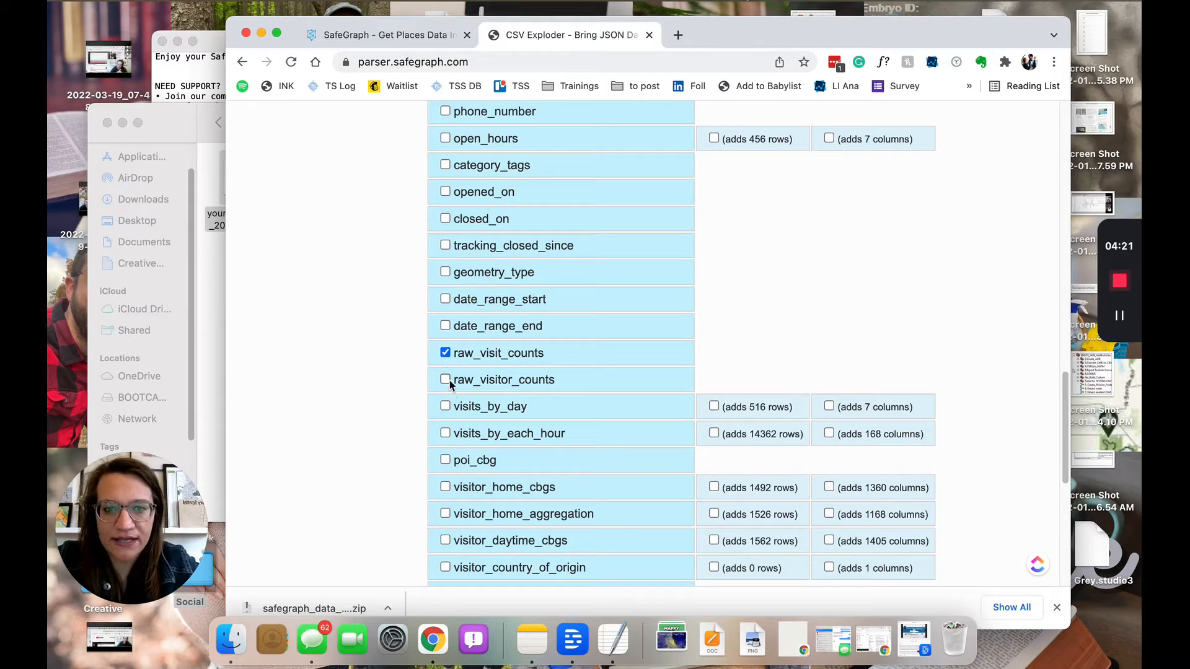
{"action": "left_click", "coordinate": [447, 407]}
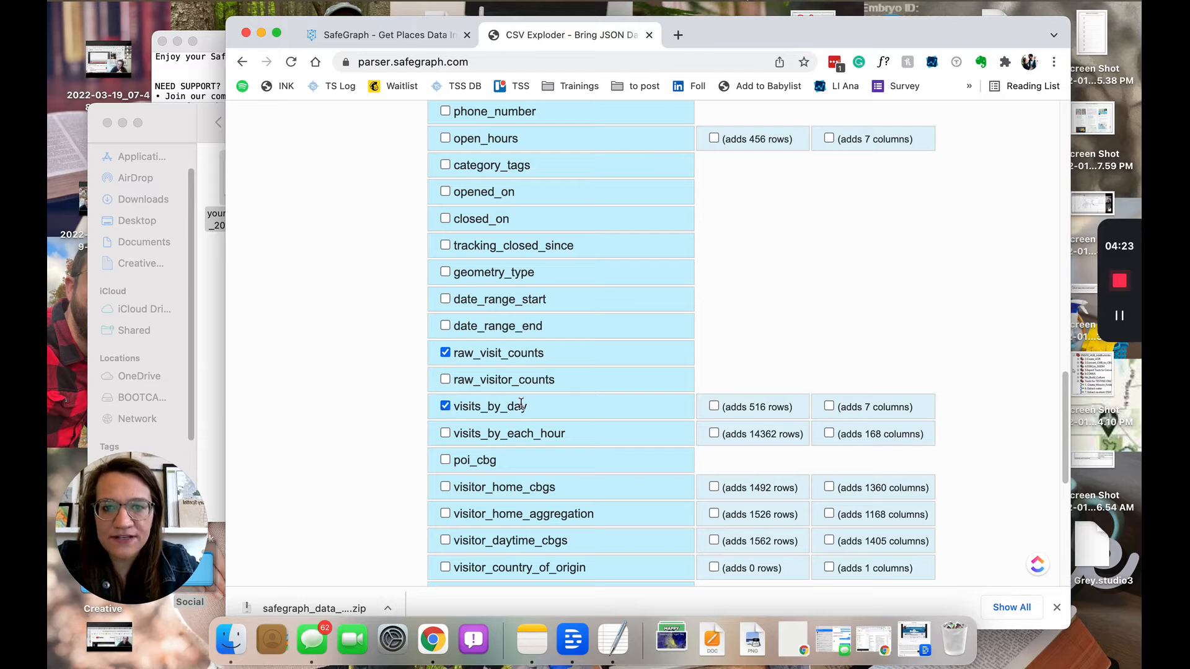
{"action": "left_click", "coordinate": [714, 406]}
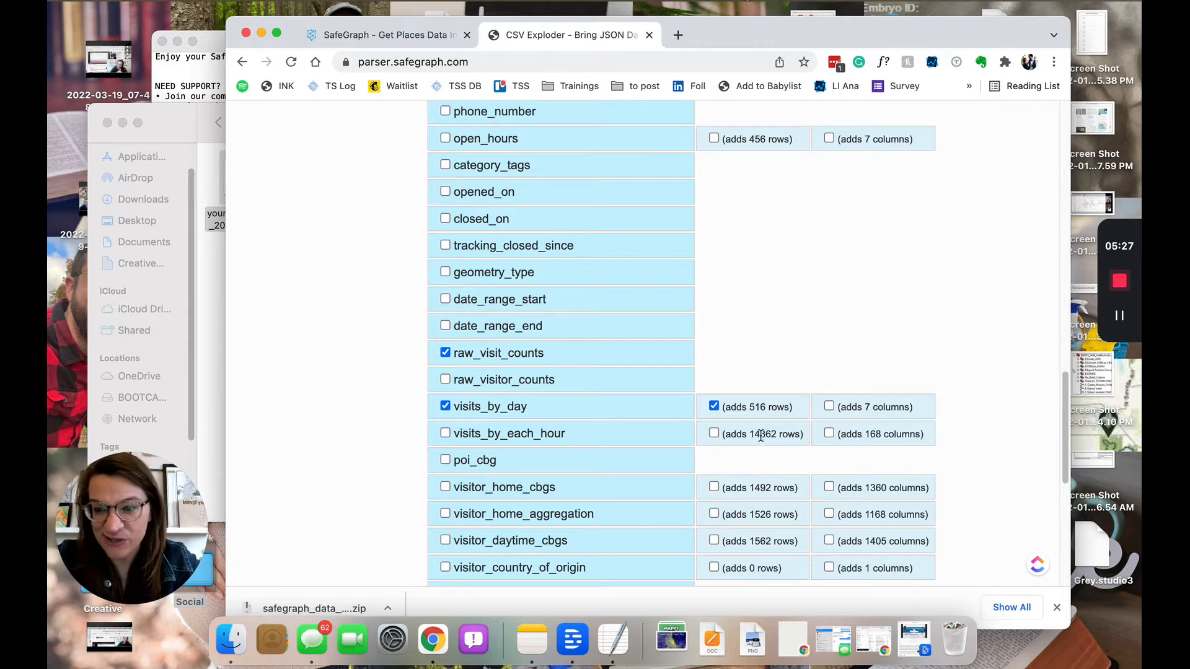
Generate and download the exploded CSV, tick date_range_end, and open the Patterns Data file
{"action": "scroll", "coordinate": [760, 434], "scroll_direction": "down", "scroll_amount": 3}
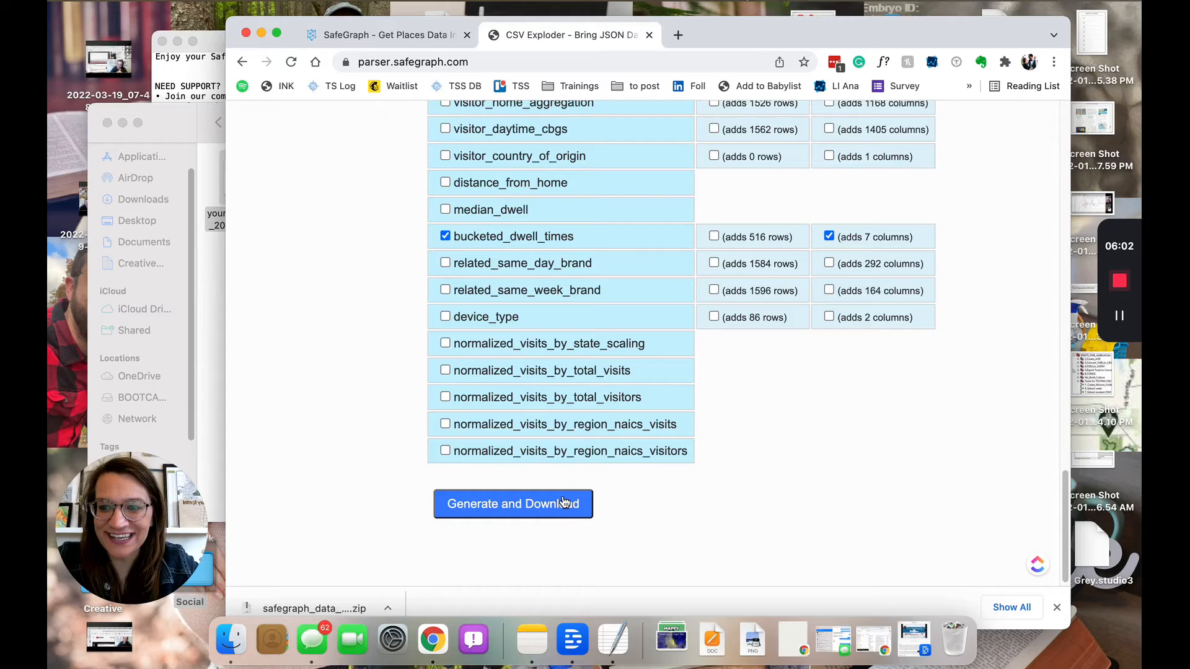
{"action": "left_click", "coordinate": [564, 502]}
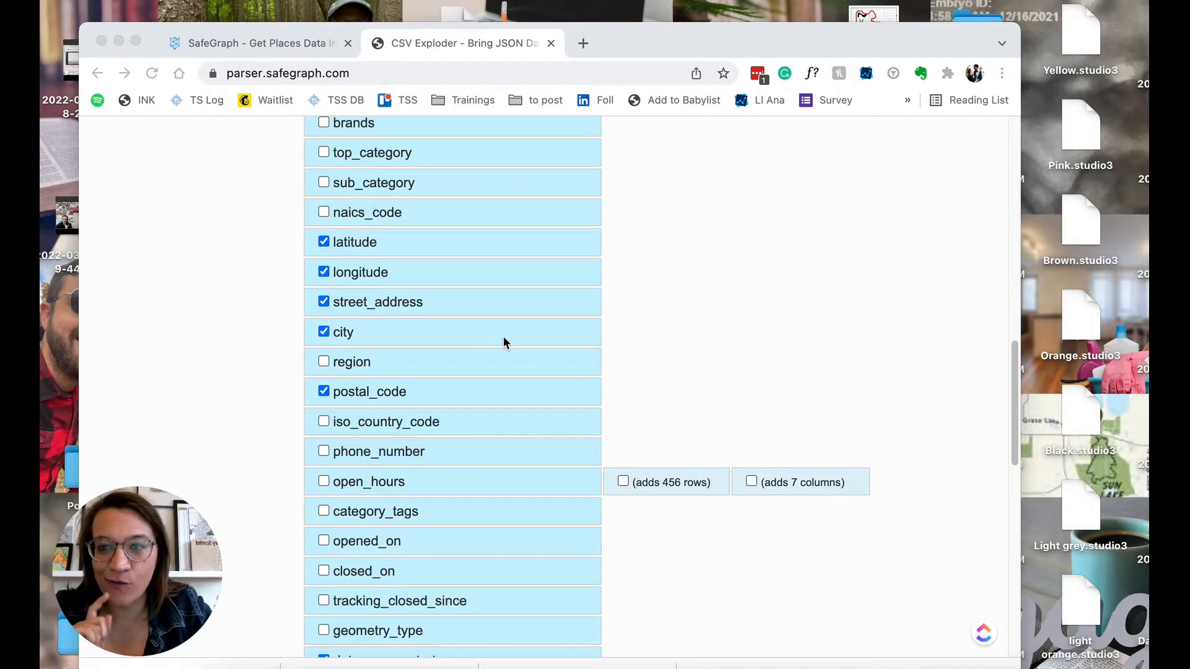
{"action": "scroll", "coordinate": [504, 343], "scroll_direction": "down", "scroll_amount": 4}
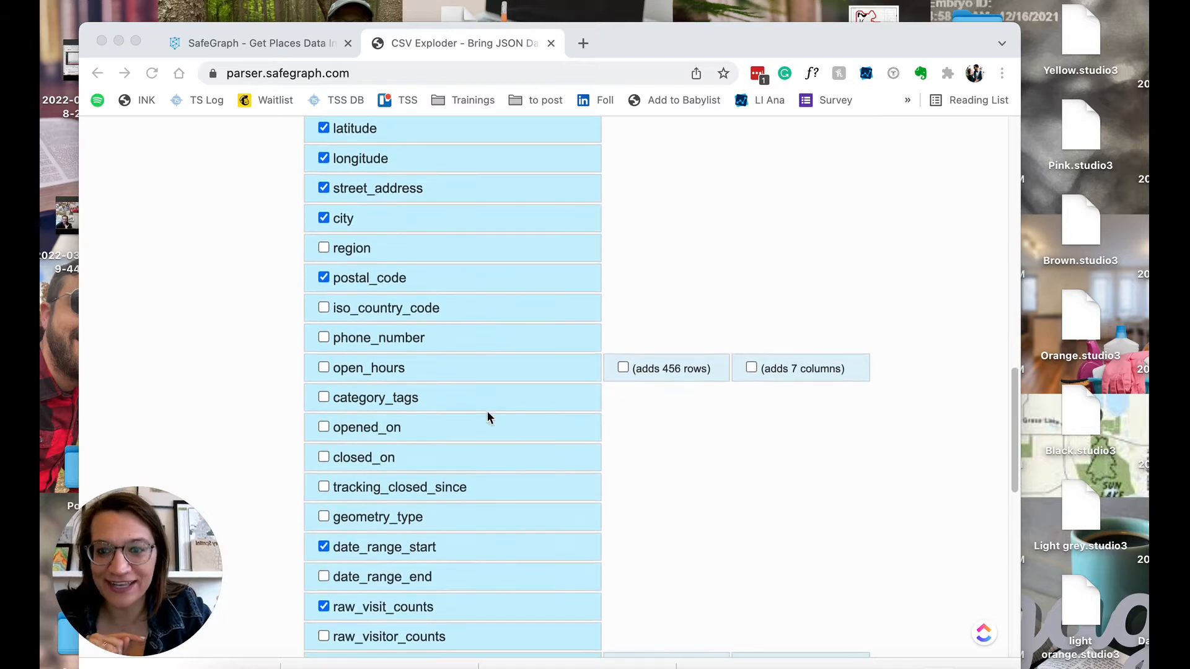
{"action": "left_click", "coordinate": [331, 577]}
{"action": "left_click", "coordinate": [324, 577]}
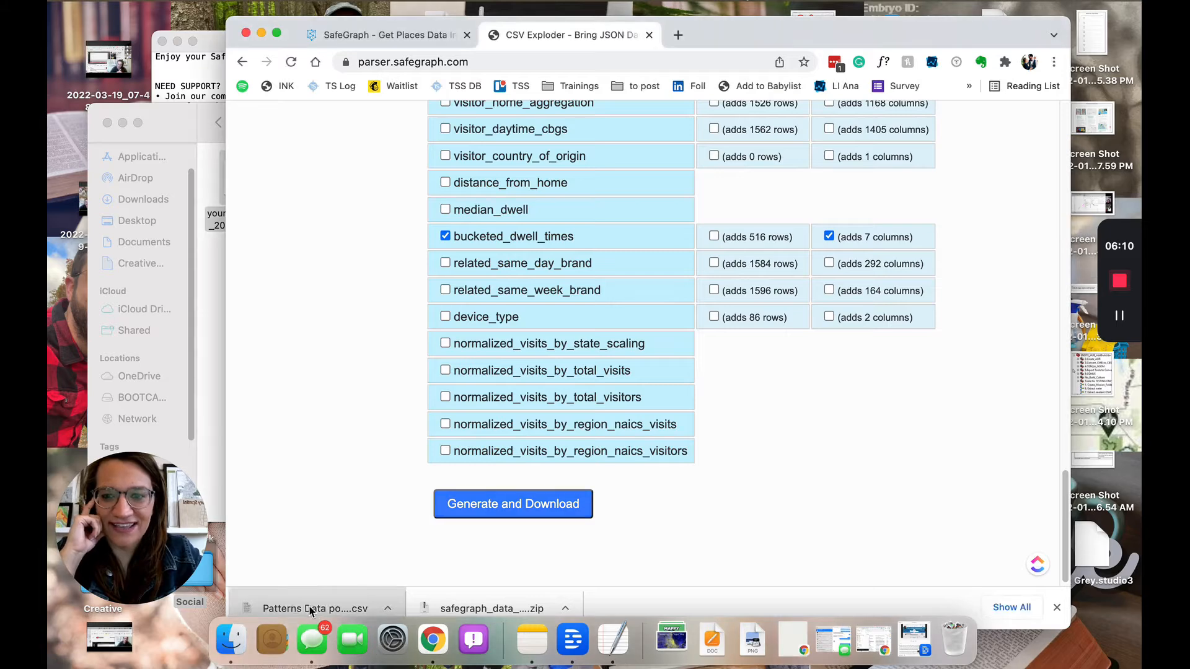
{"action": "left_click", "coordinate": [310, 609]}
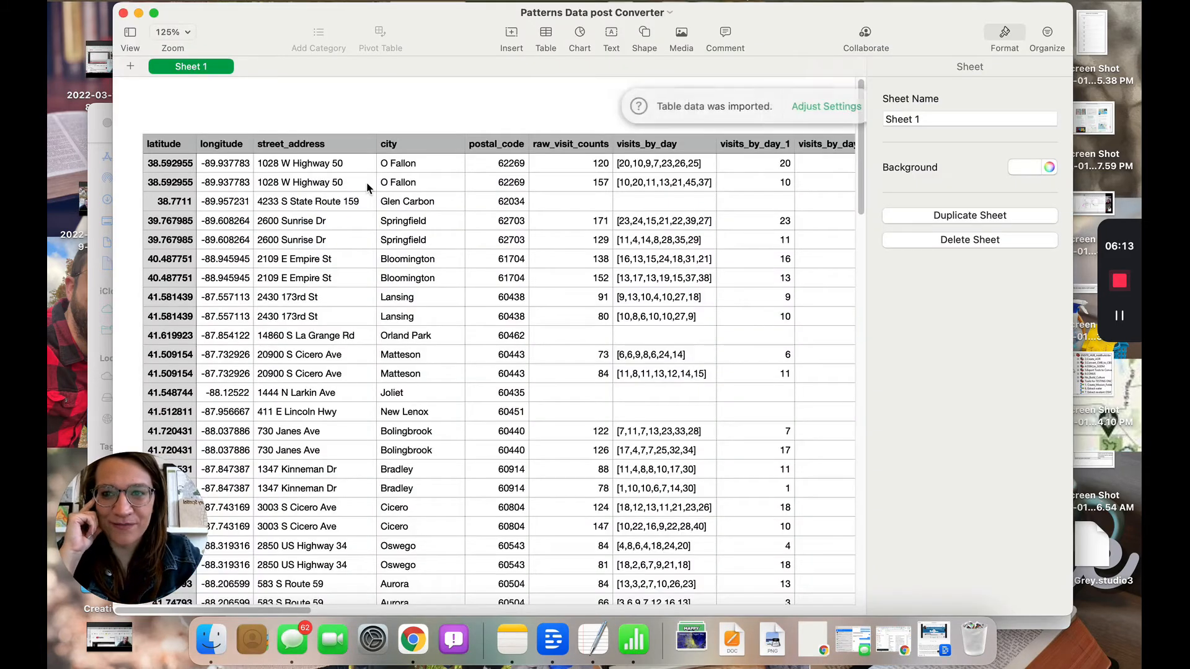
{"action": "left_click", "coordinate": [186, 165]}
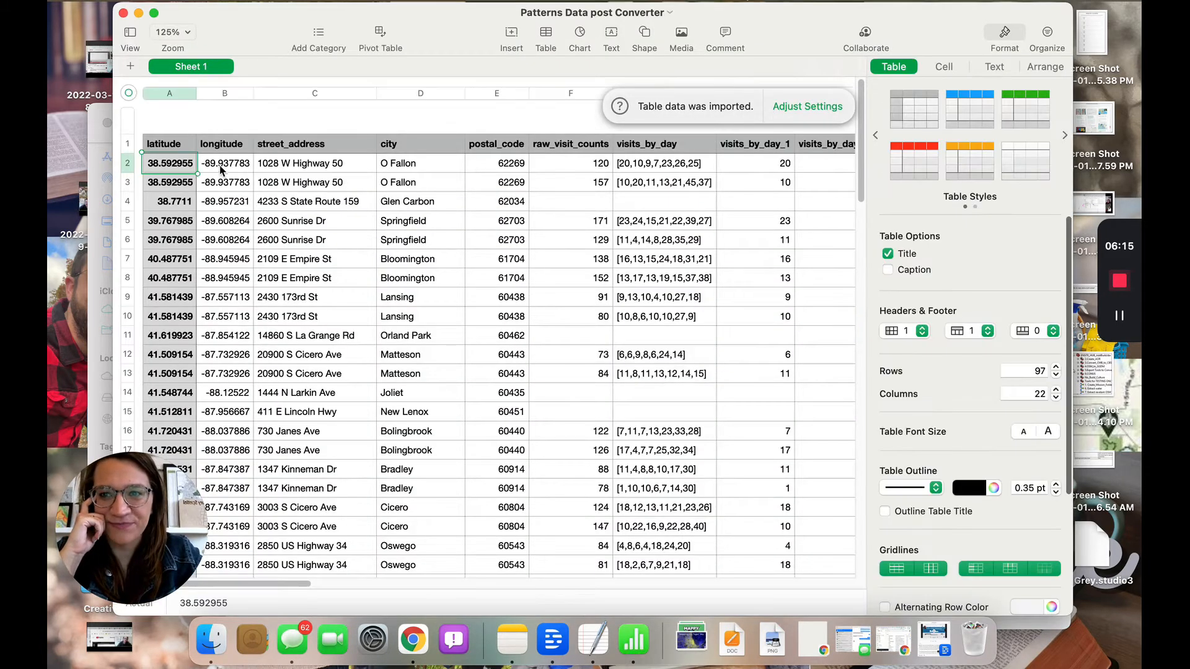
{"action": "key", "text": "Right"}
{"action": "key", "text": "Right"}
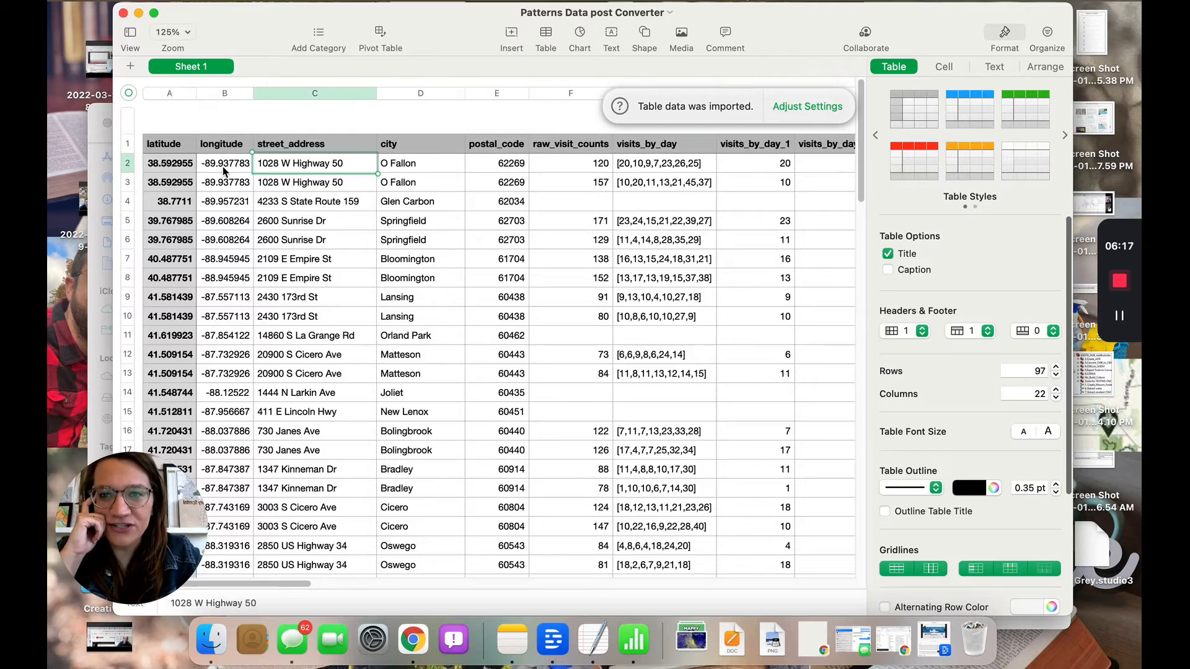
{"action": "key", "text": "Right"}
{"action": "key", "text": "Right"}
{"action": "key", "text": "Right"}
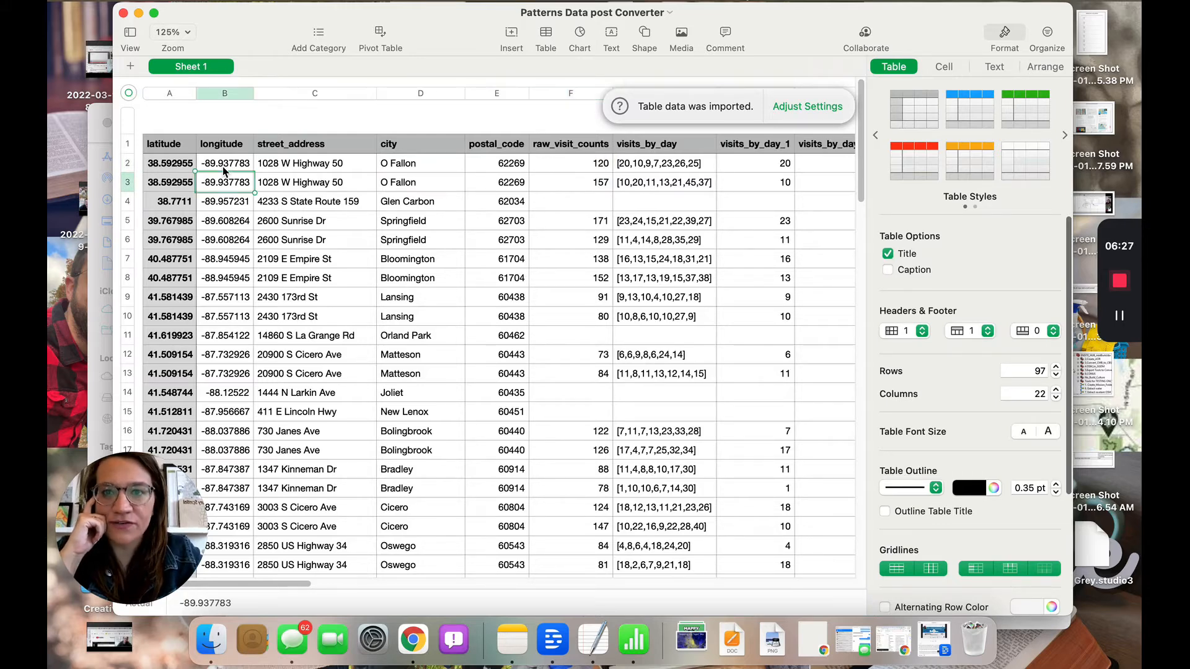
{"action": "key", "text": "Left"}
{"action": "key", "text": "Right"}
{"action": "key", "text": "Right"}
{"action": "key", "text": "Right"}
{"action": "key", "text": "Right"}
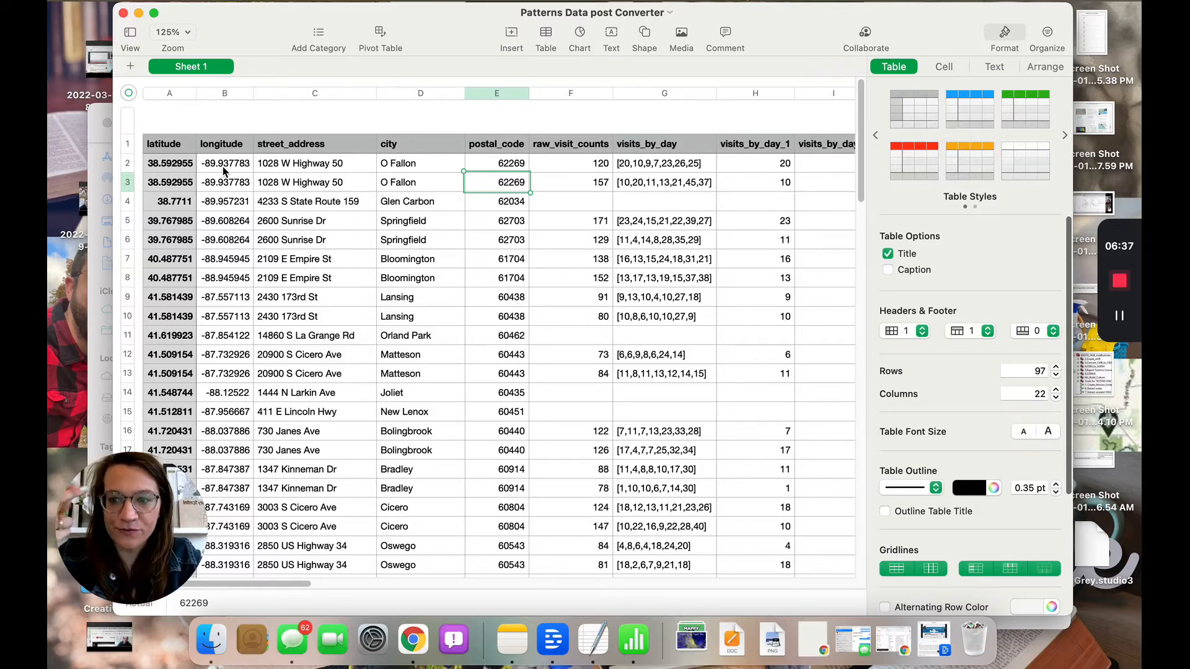
{"action": "key", "text": "Right"}
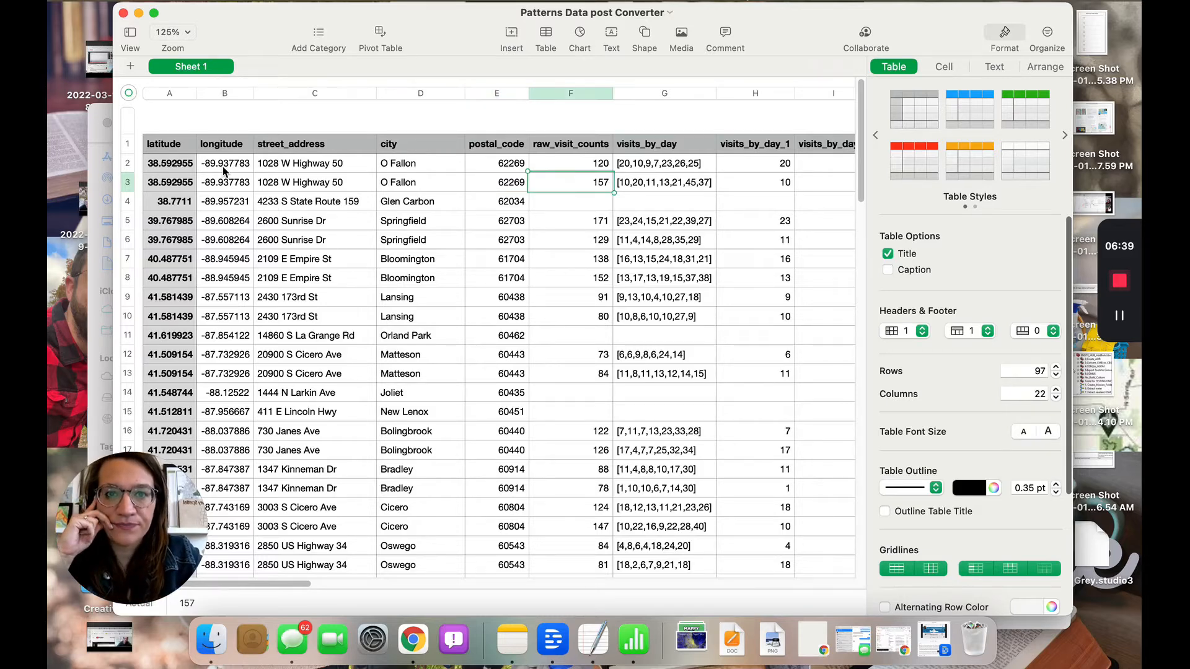
{"action": "key", "text": "Right"}
{"action": "key", "text": "Right"}
{"action": "scroll", "coordinate": [221, 167], "scroll_direction": "right", "scroll_amount": 10}
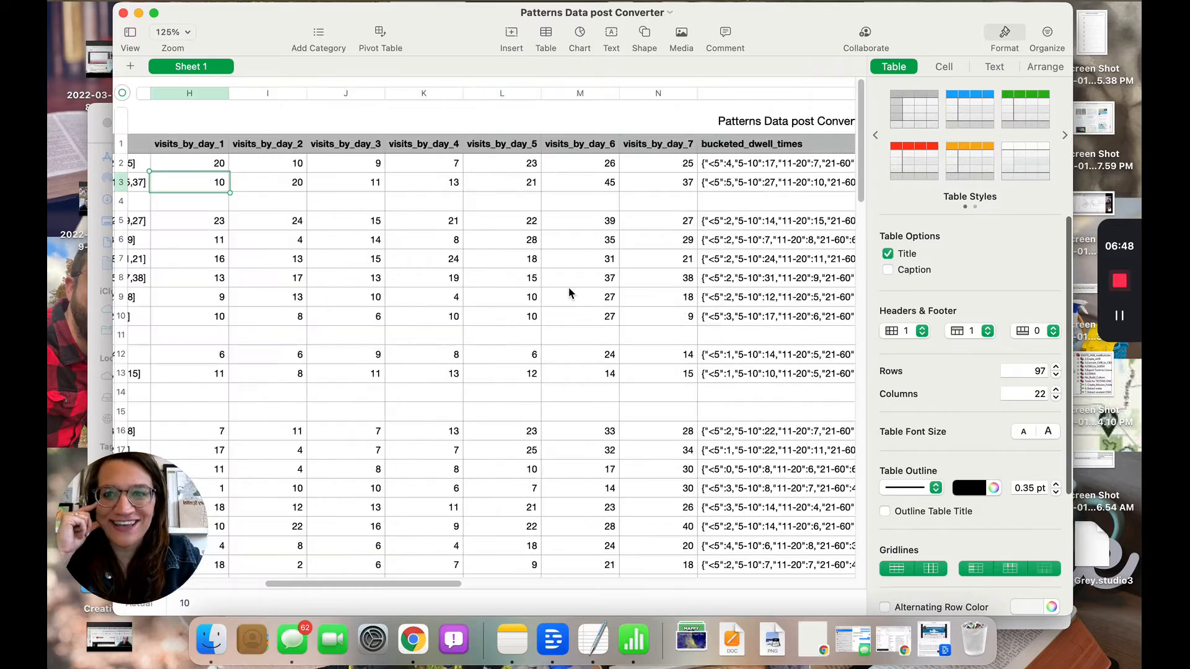
{"action": "left_click", "coordinate": [206, 143]}
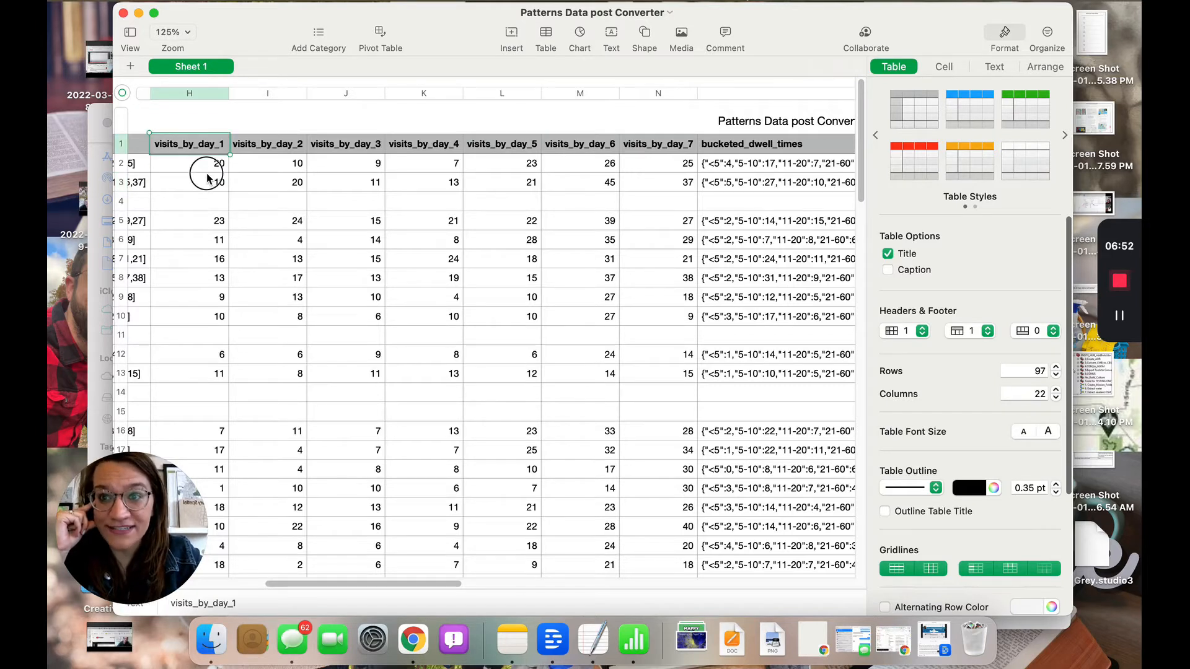
{"action": "left_click_drag", "start_coordinate": [207, 178], "coordinate": [207, 181]}
{"action": "left_click", "coordinate": [213, 165]}
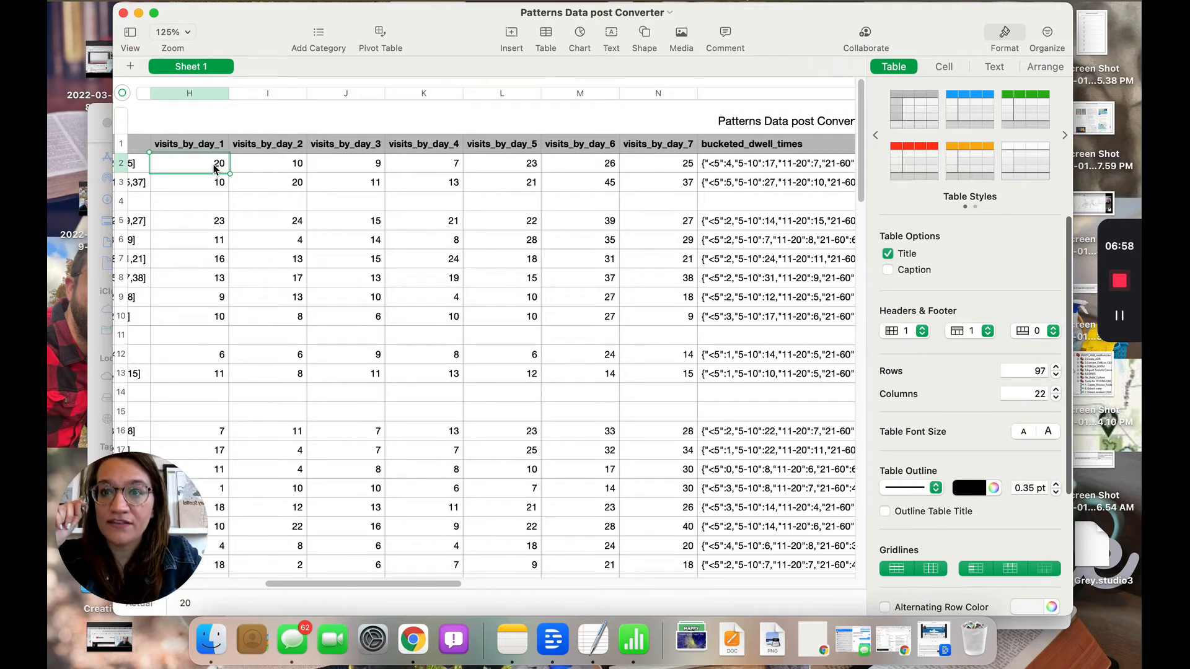
{"action": "key", "text": "Tab"}
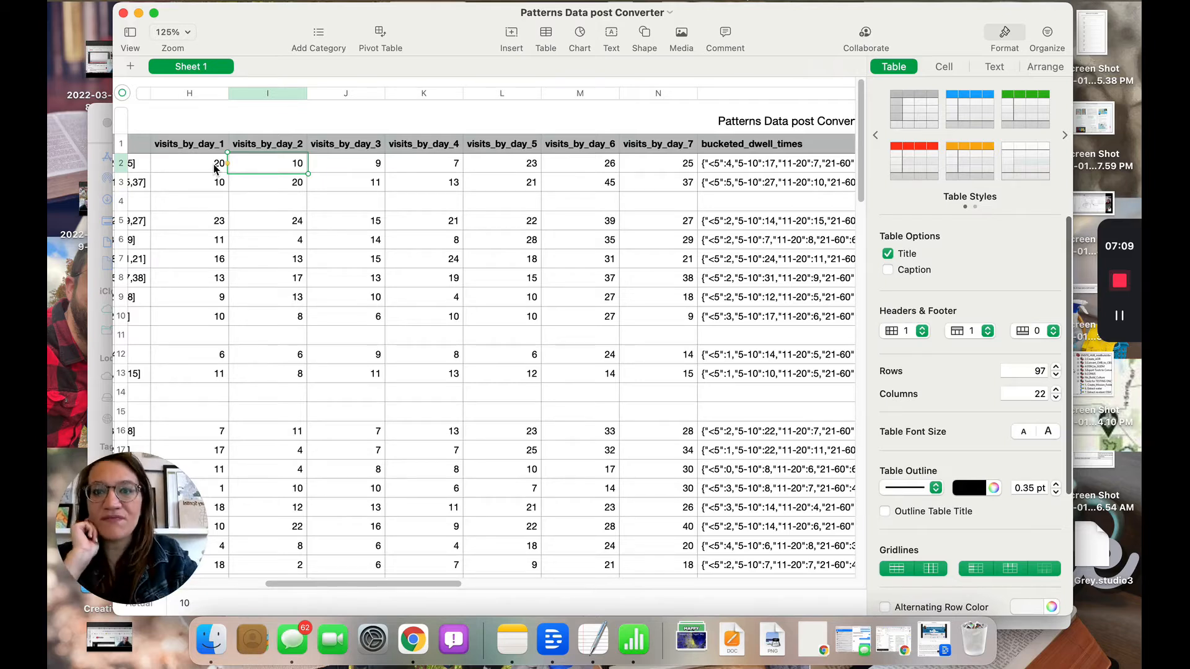
{"action": "key", "text": "Right"}
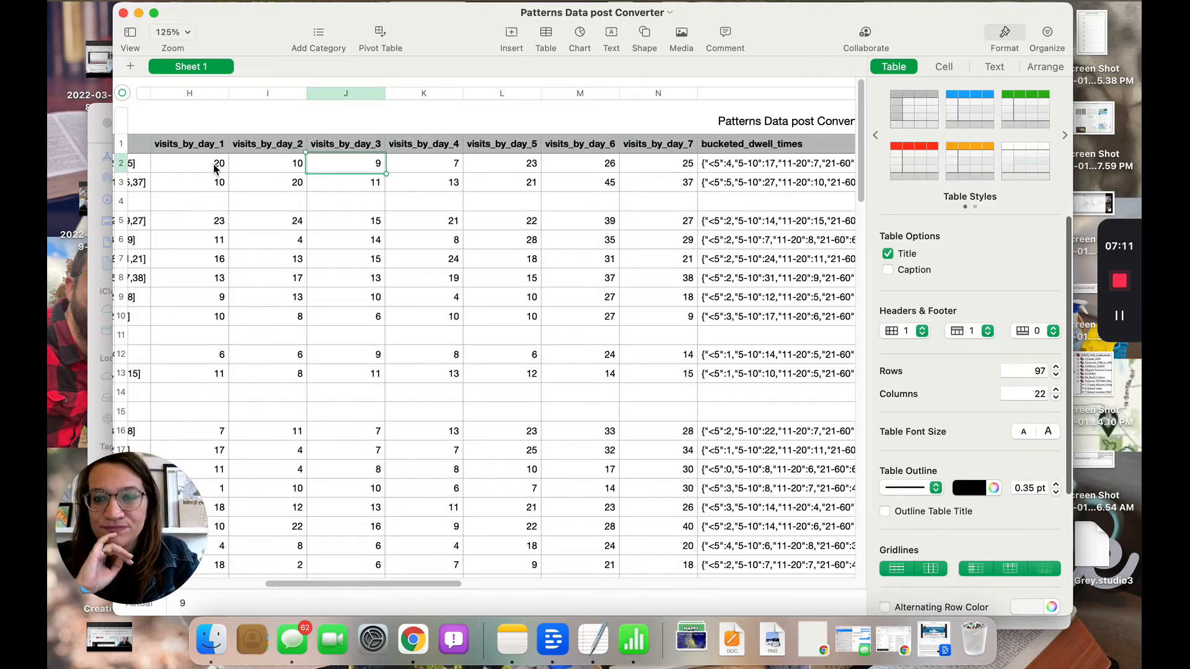
{"action": "key", "text": "Right"}
{"action": "key", "text": "Right"}
{"action": "key", "text": "Right"}
{"action": "key", "text": "Right"}
{"action": "key", "text": "Right"}
{"action": "key", "text": "Right"}
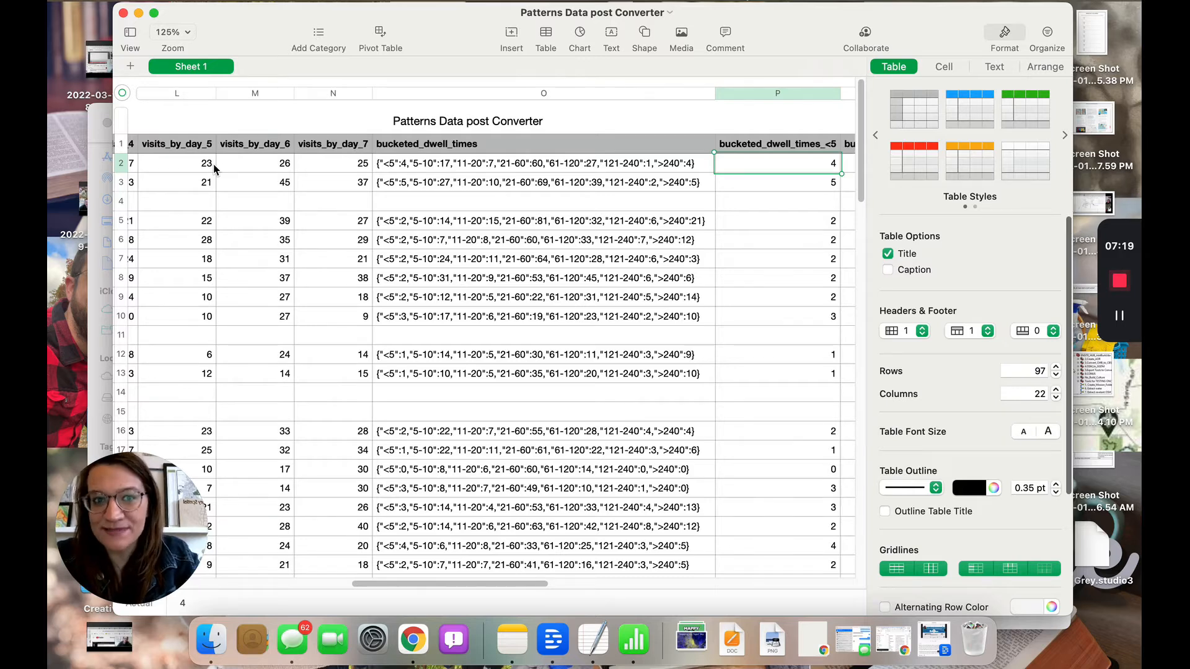
Step through the dwell-time bucket columns back to longitude, then move to the blank Tableau workbook Book2
{"action": "key", "text": "Right"}
{"action": "key", "text": "Right"}
{"action": "key", "text": "Left"}
{"action": "key", "text": "Left"}
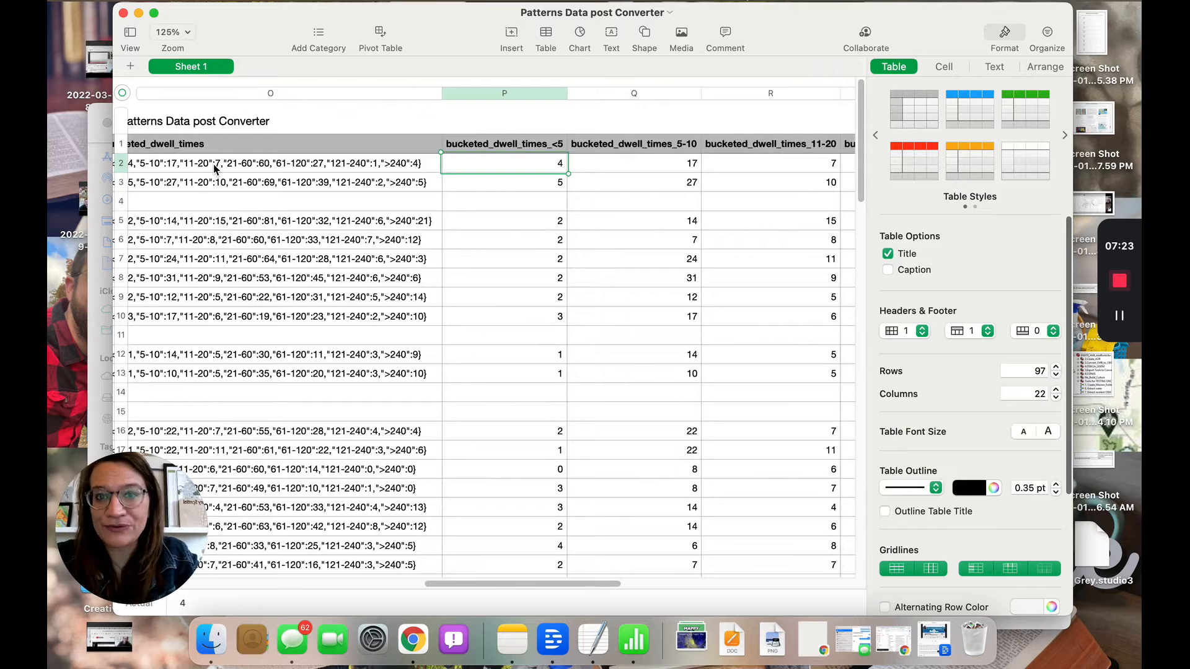
{"action": "key", "text": "Right"}
{"action": "key", "text": "Right"}
{"action": "key", "text": "Right"}
{"action": "key", "text": "Right"}
{"action": "key", "text": "Right"}
{"action": "key", "text": "Right"}
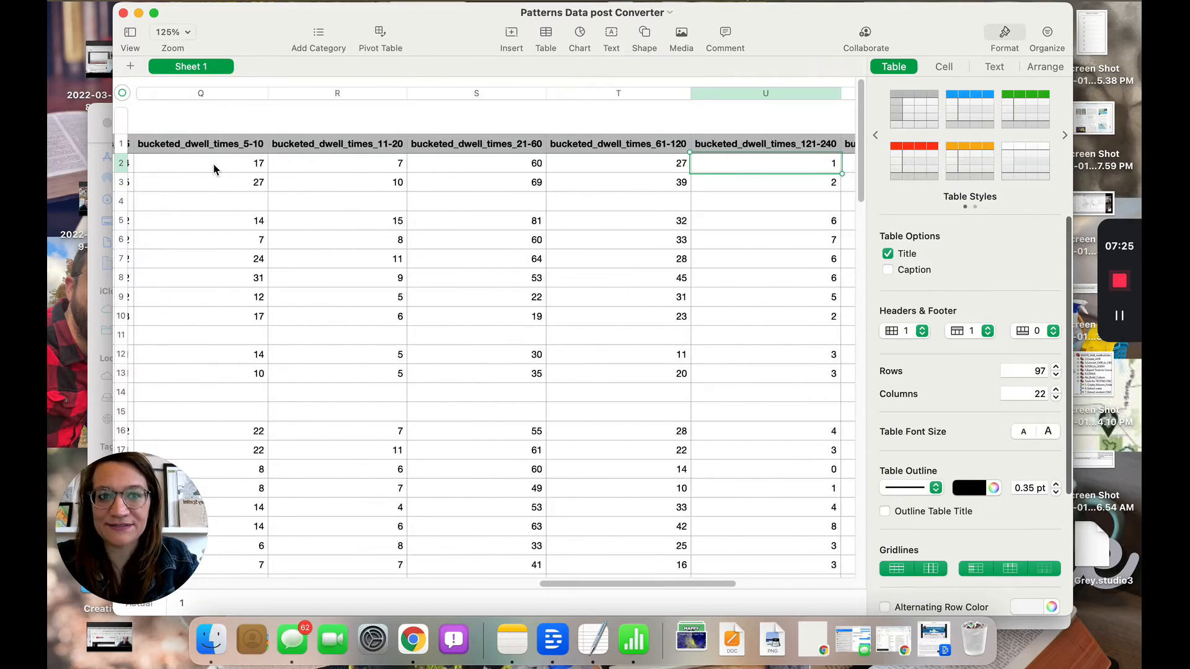
{"action": "key", "text": "Left"}
{"action": "key", "text": "Left"}
{"action": "key", "text": "Left"}
{"action": "key", "text": "Left"}
{"action": "key", "text": "Left"}
{"action": "key", "text": "Left"}
{"action": "key", "text": "Left"}
{"action": "key", "text": "Left"}
{"action": "key", "text": "Left"}
{"action": "key", "text": "Left"}
{"action": "key", "text": "Left"}
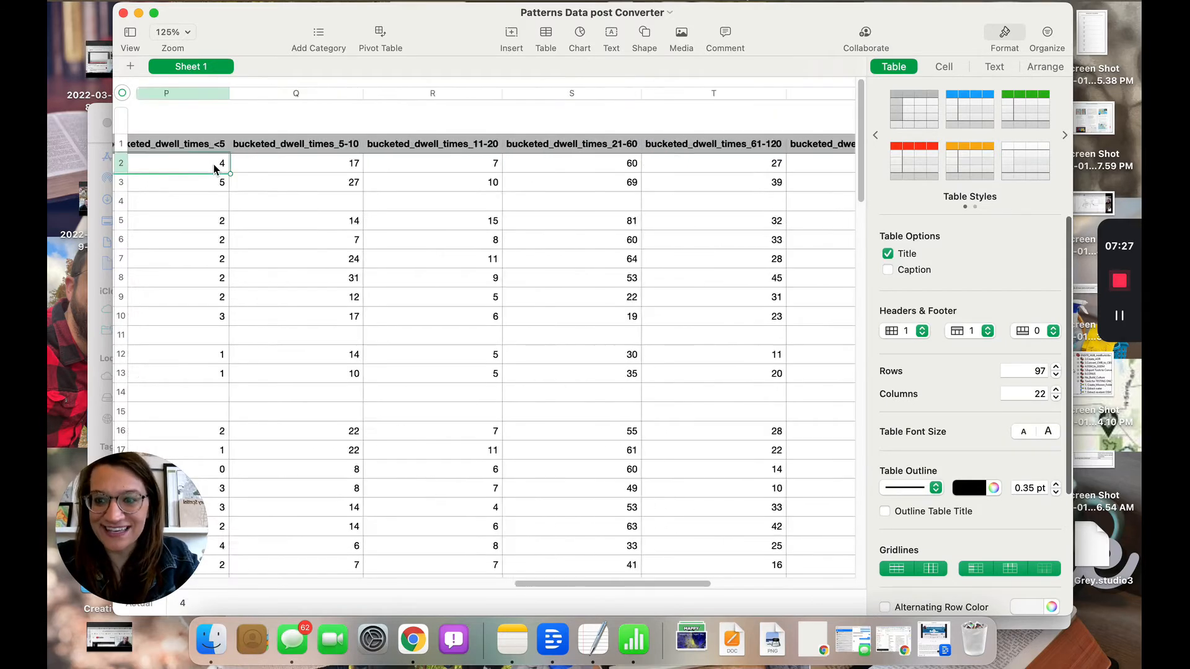
{"action": "key", "text": "Left"}
{"action": "key", "text": "Left"}
{"action": "key", "text": "Left"}
{"action": "key", "text": "Left"}
{"action": "key", "text": "Left"}
{"action": "key", "text": "Left"}
{"action": "key", "text": "Left"}
{"action": "key", "text": "Left"}
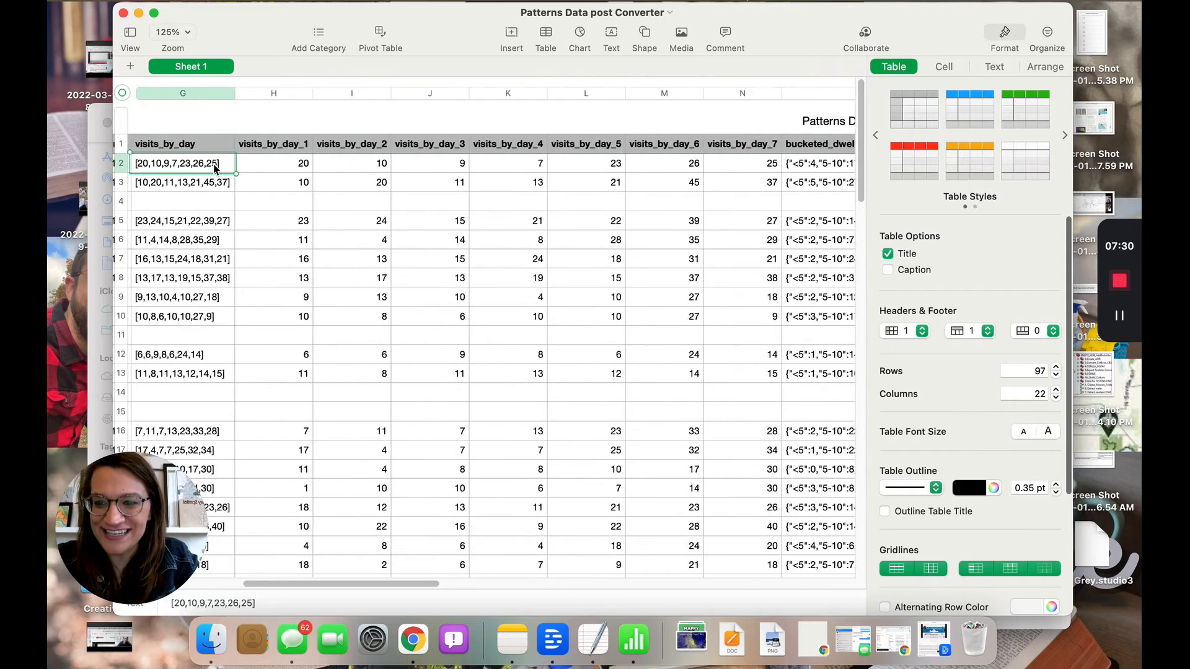
{"action": "key", "text": "Left"}
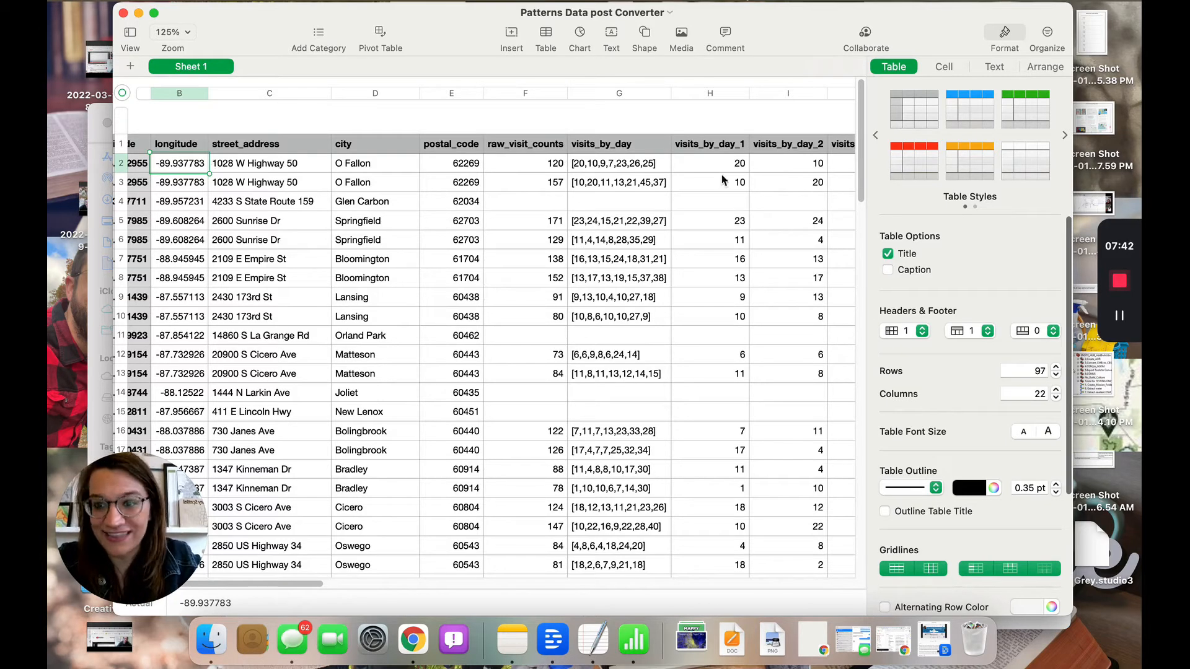
{"action": "left_click", "coordinate": [1119, 281]}
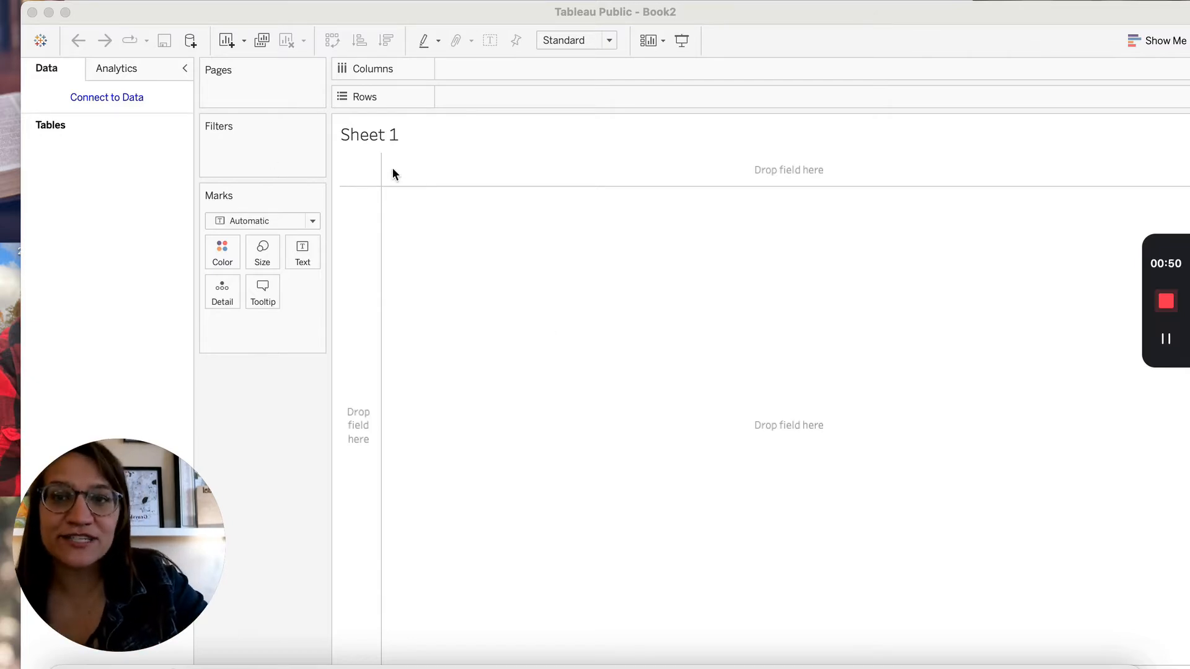
Connect Book2 to the text file Patterns Convereted v2.csv
{"action": "left_click", "coordinate": [127, 96]}
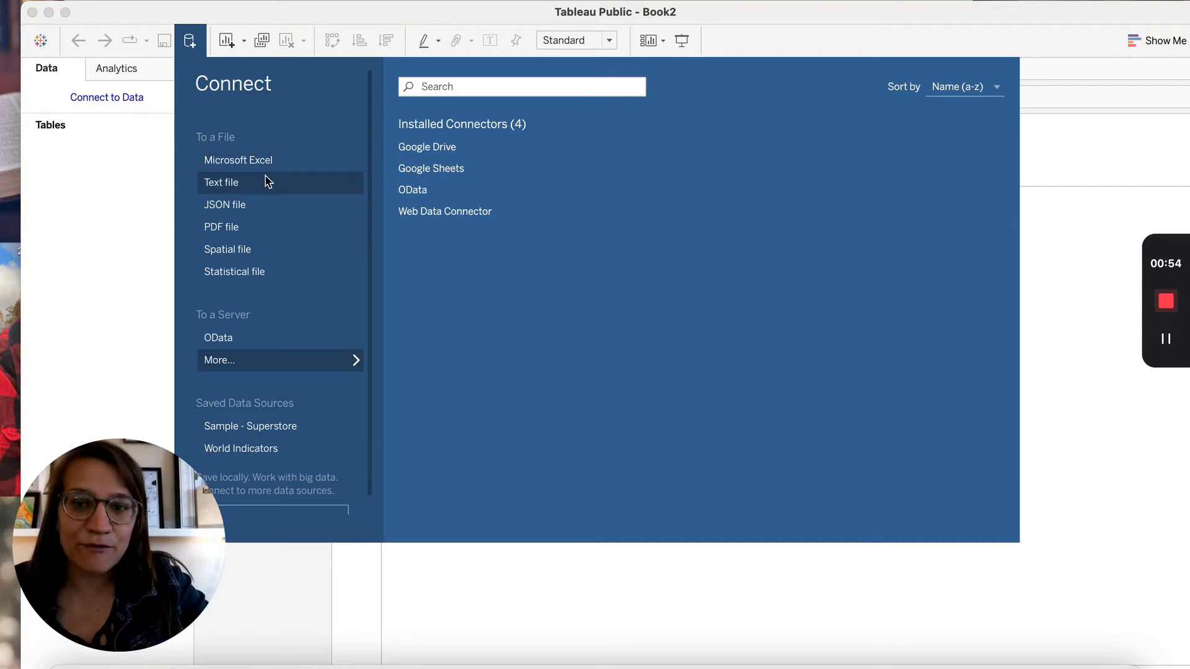
{"action": "left_click", "coordinate": [267, 181]}
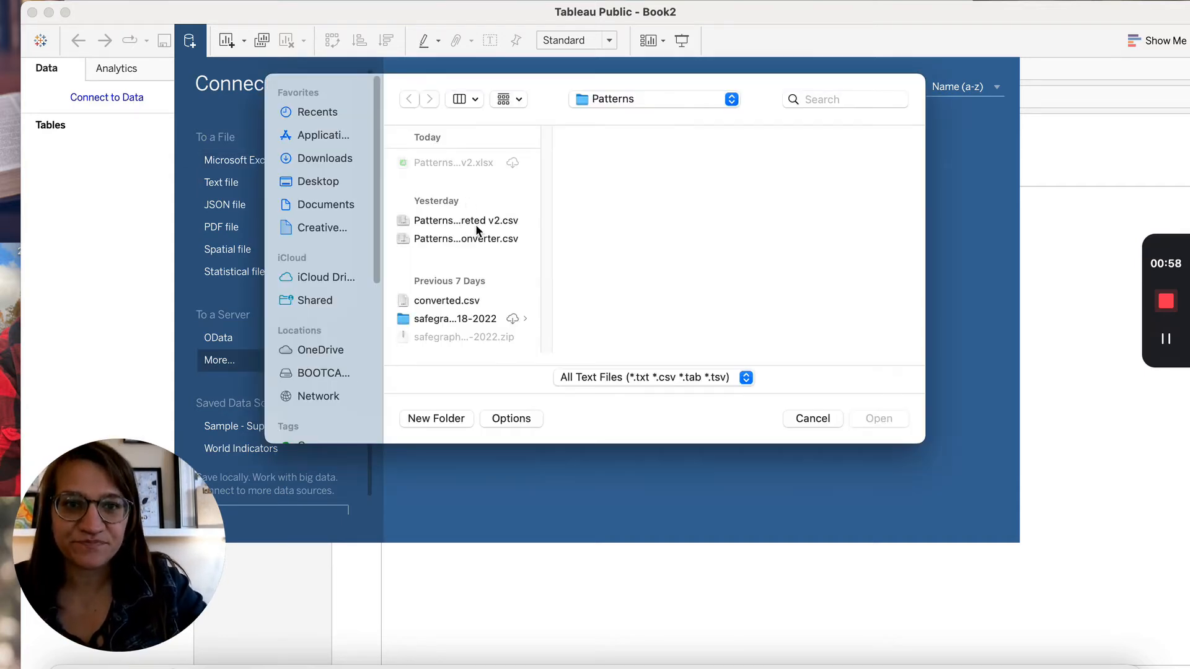
{"action": "left_click", "coordinate": [483, 220]}
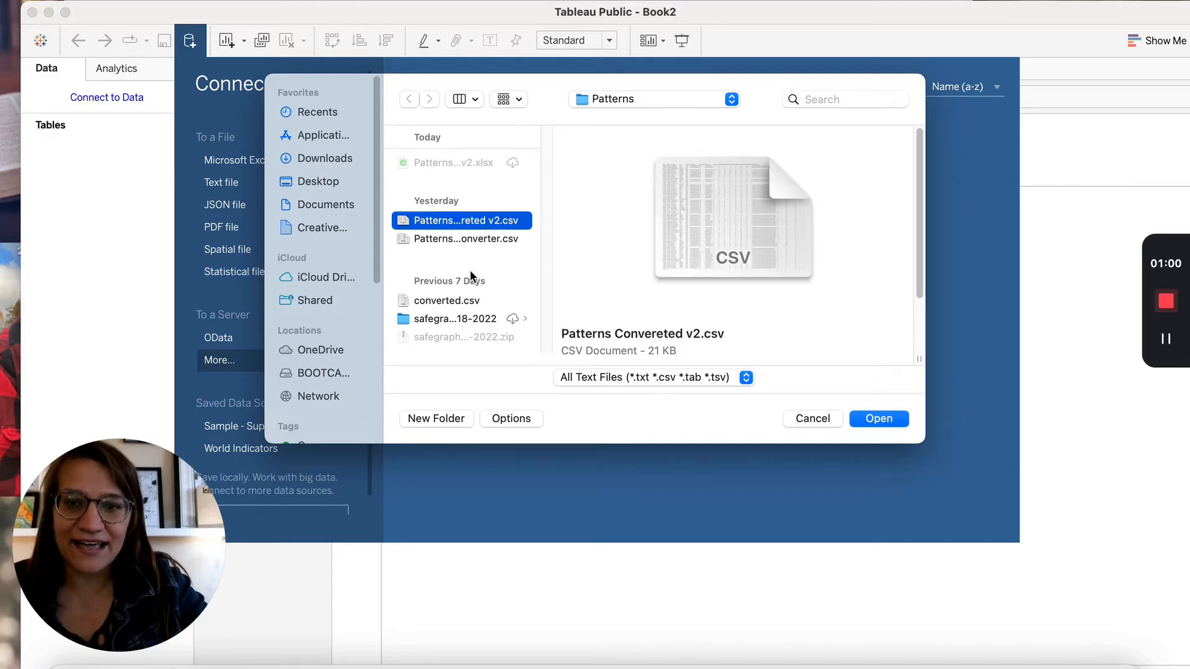
{"action": "left_click", "coordinate": [896, 424]}
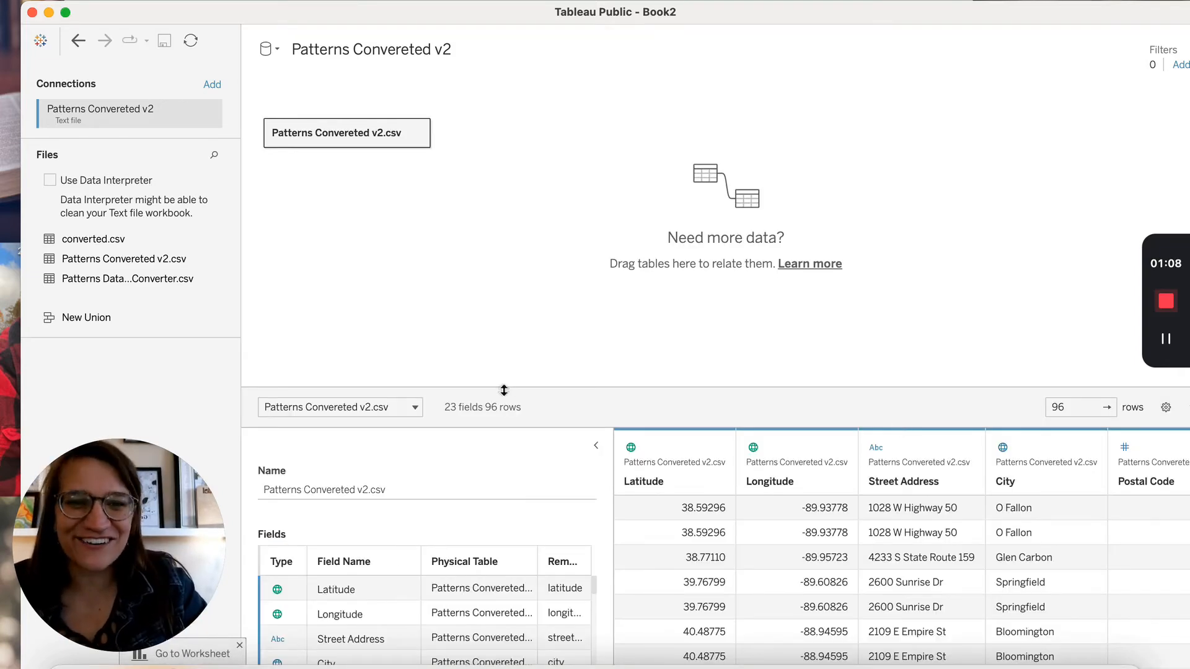
Enlarge the fields area, select Visits By Day 3 through the Bucketed Dwell fields, and open their menu
{"action": "left_click_drag", "start_coordinate": [507, 387], "coordinate": [518, 285]}
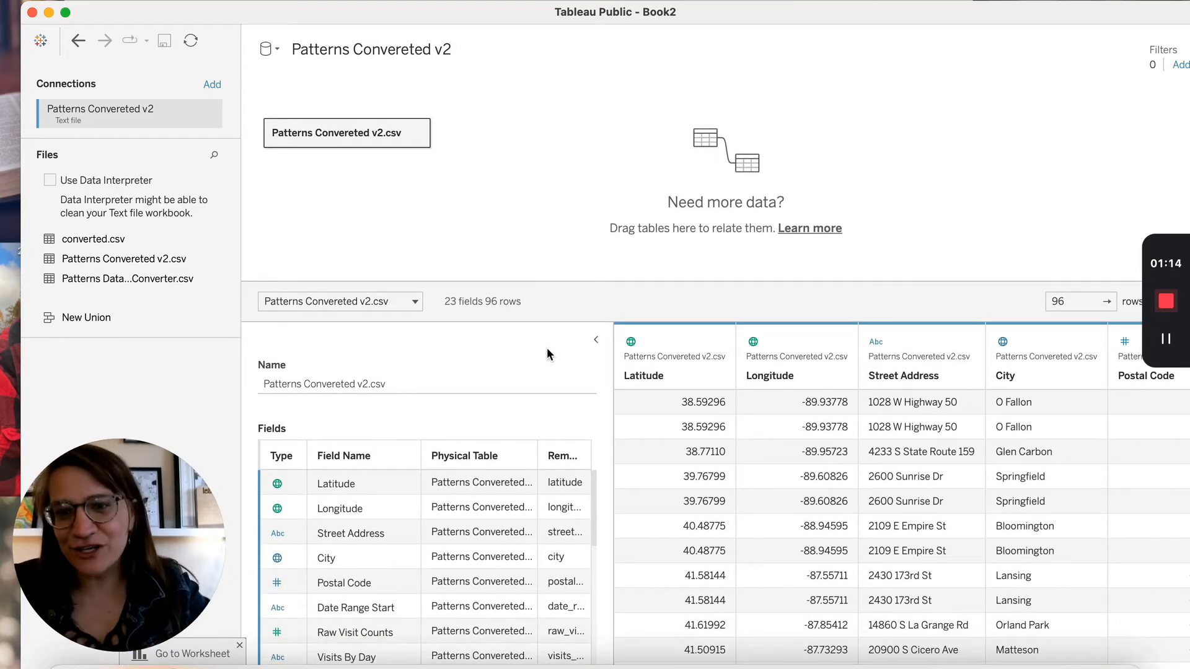
{"action": "scroll", "coordinate": [456, 528], "scroll_direction": "down", "scroll_amount": 1}
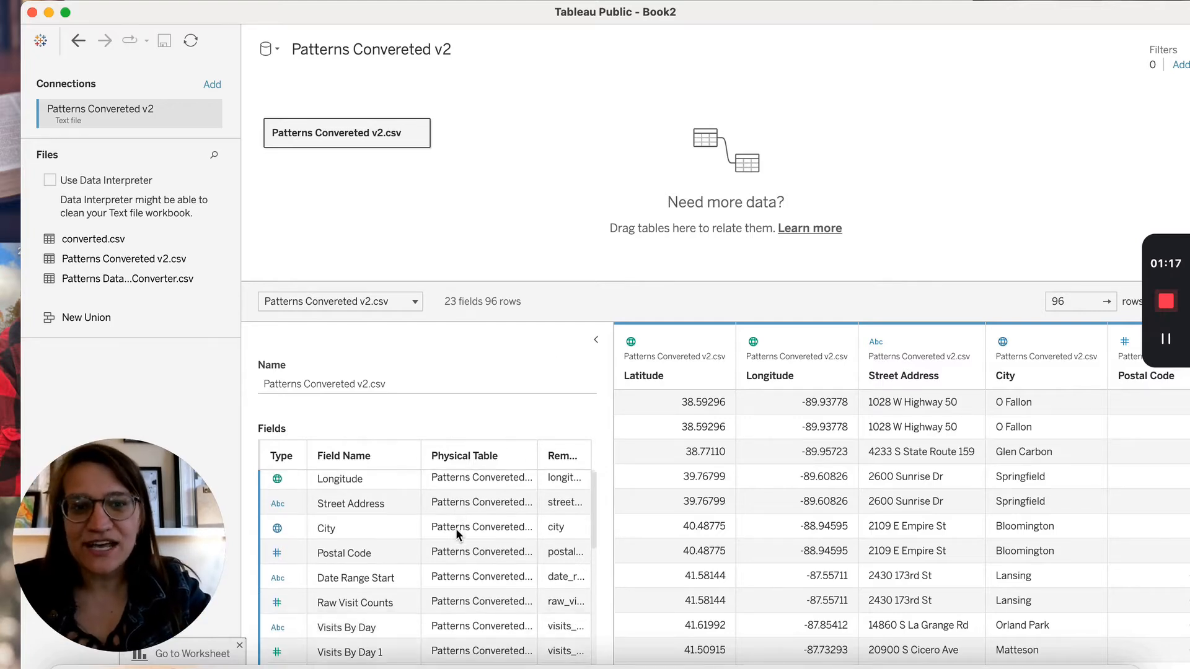
{"action": "scroll", "coordinate": [456, 529], "scroll_direction": "down", "scroll_amount": 10}
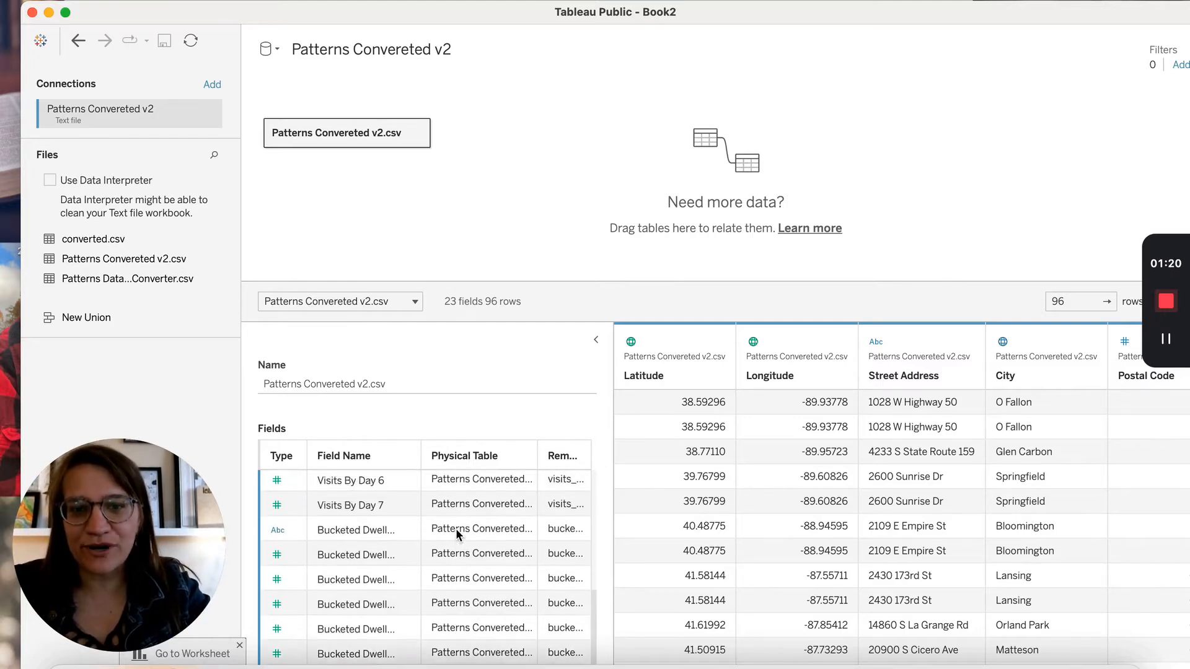
{"action": "scroll", "coordinate": [456, 528], "scroll_direction": "up", "scroll_amount": 3}
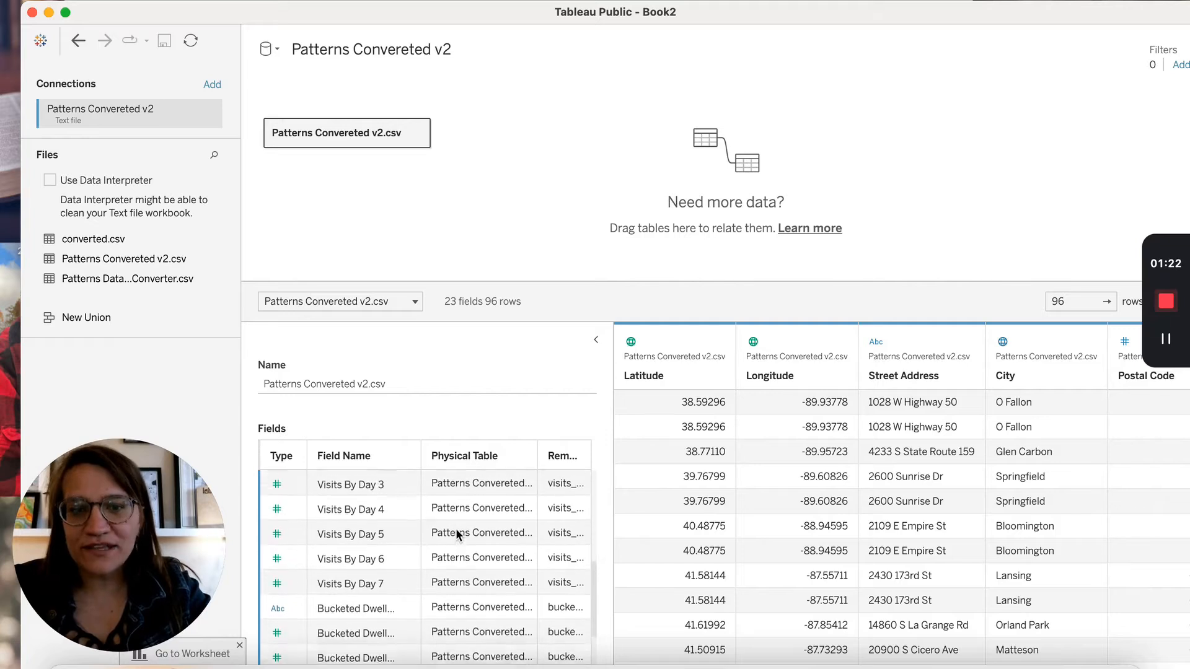
{"action": "scroll", "coordinate": [456, 528], "scroll_direction": "up", "scroll_amount": 2}
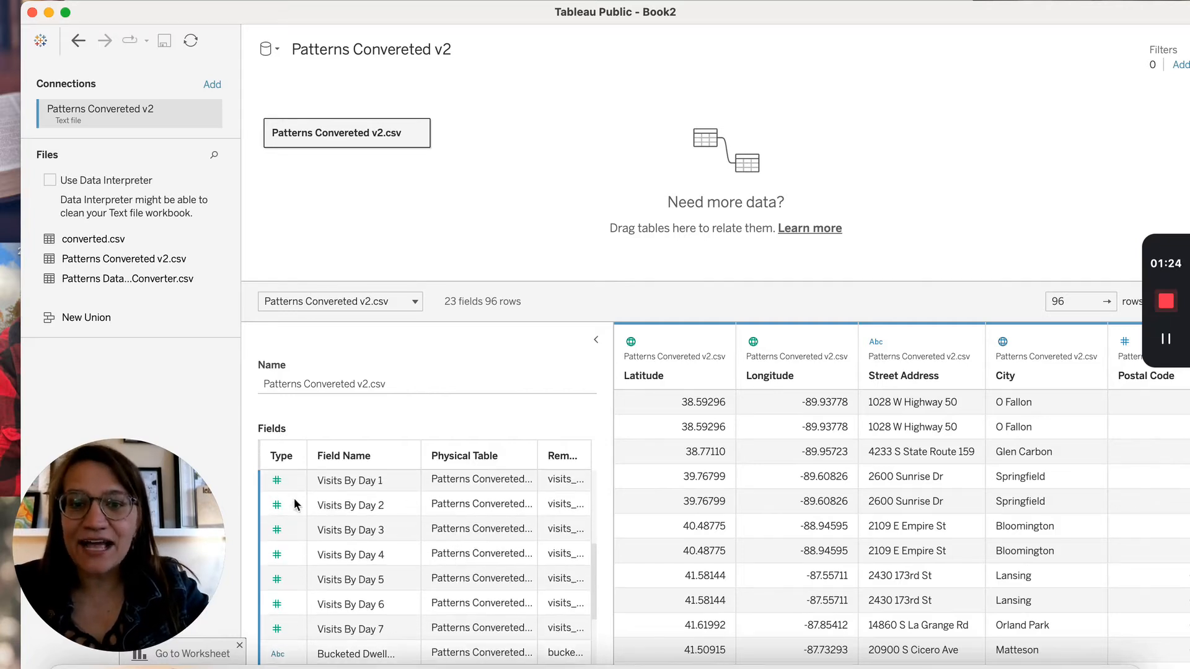
{"action": "left_click", "coordinate": [264, 537]}
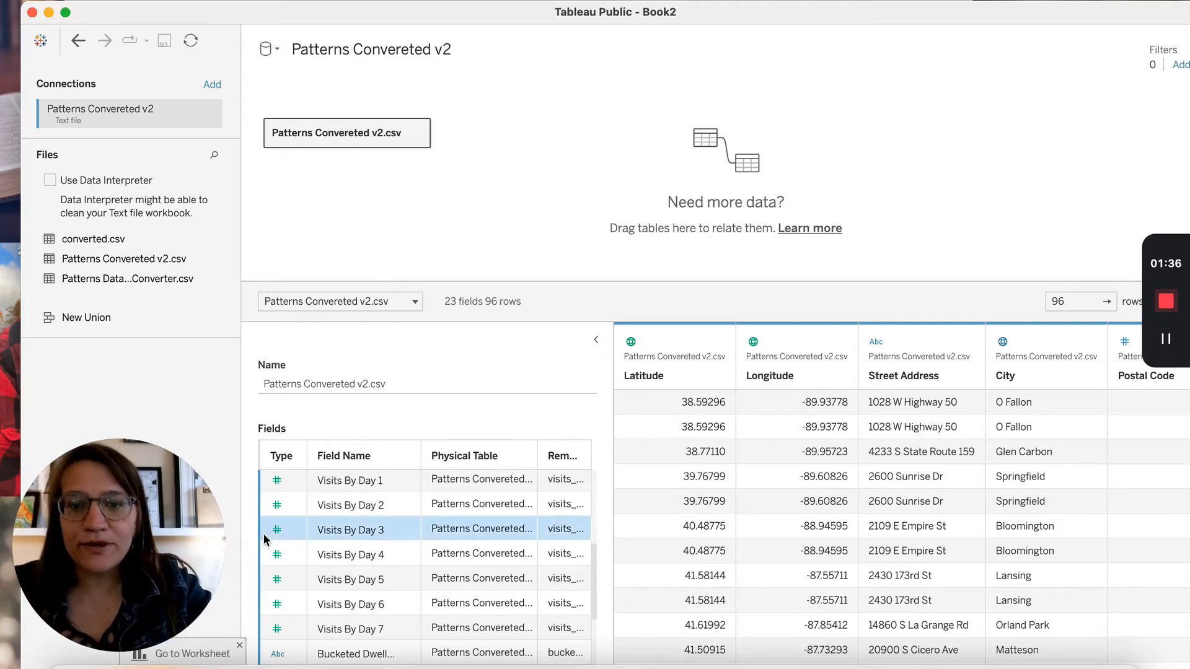
{"action": "scroll", "coordinate": [263, 534], "scroll_direction": "down", "scroll_amount": 5}
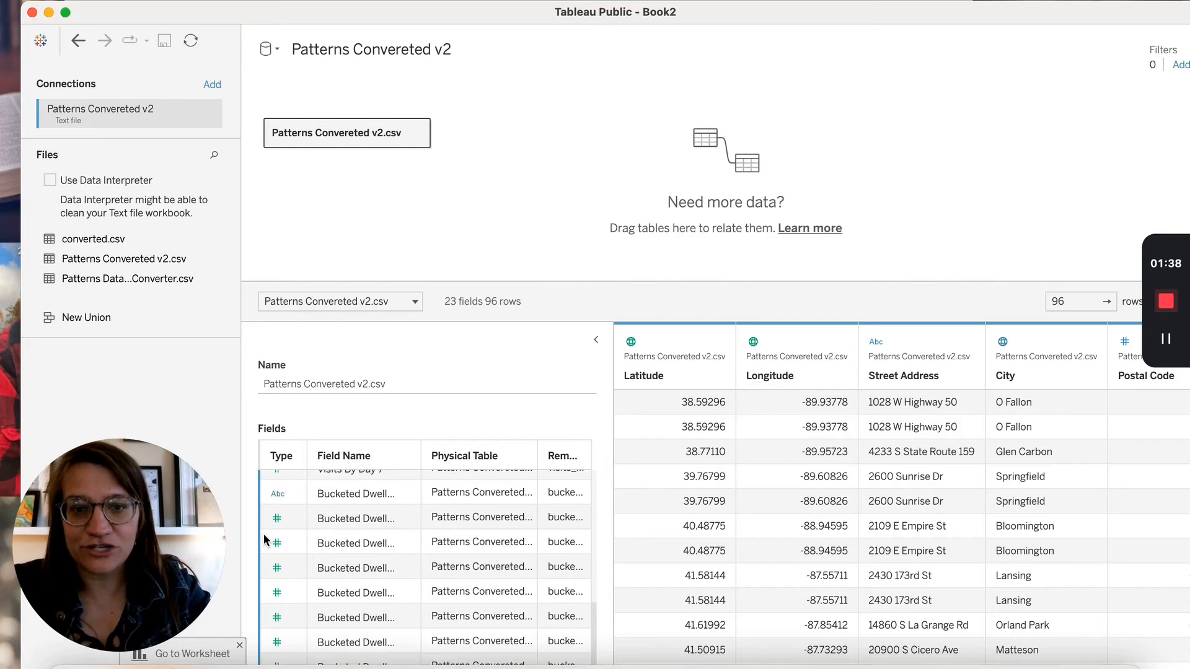
{"action": "left_click", "coordinate": [268, 661], "text": "shift"}
{"action": "left_click", "coordinate": [273, 648]}
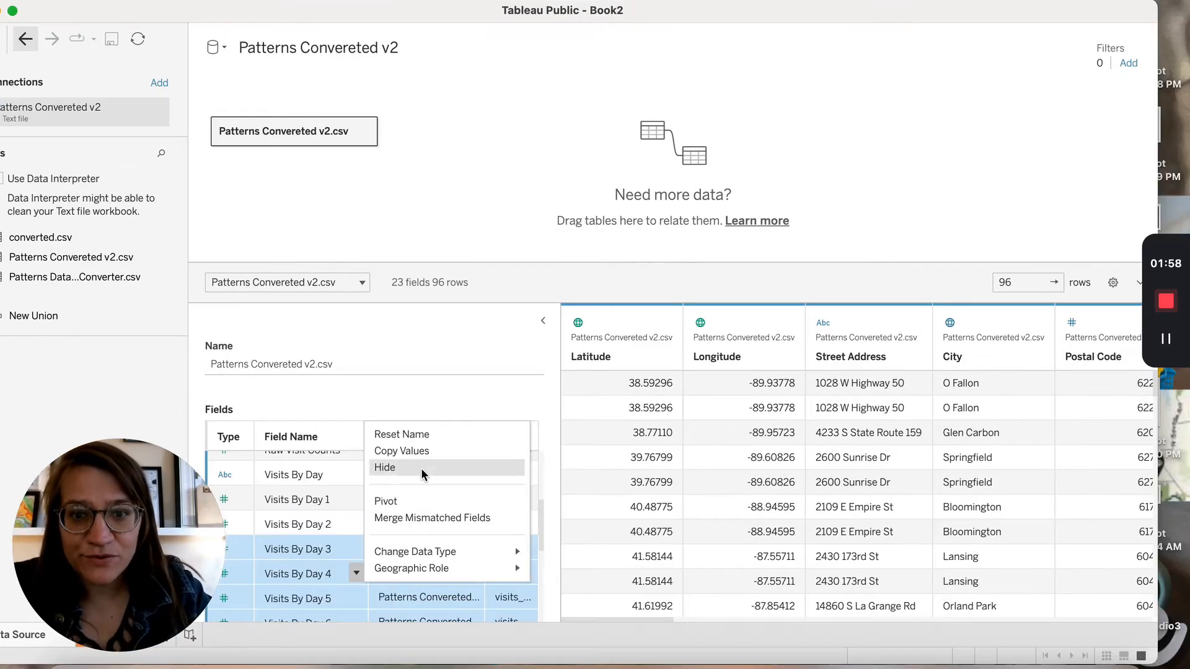
Hide the selected visits and dwell fields and retype Date Range Start as Date & Time
{"action": "left_click", "coordinate": [421, 468]}
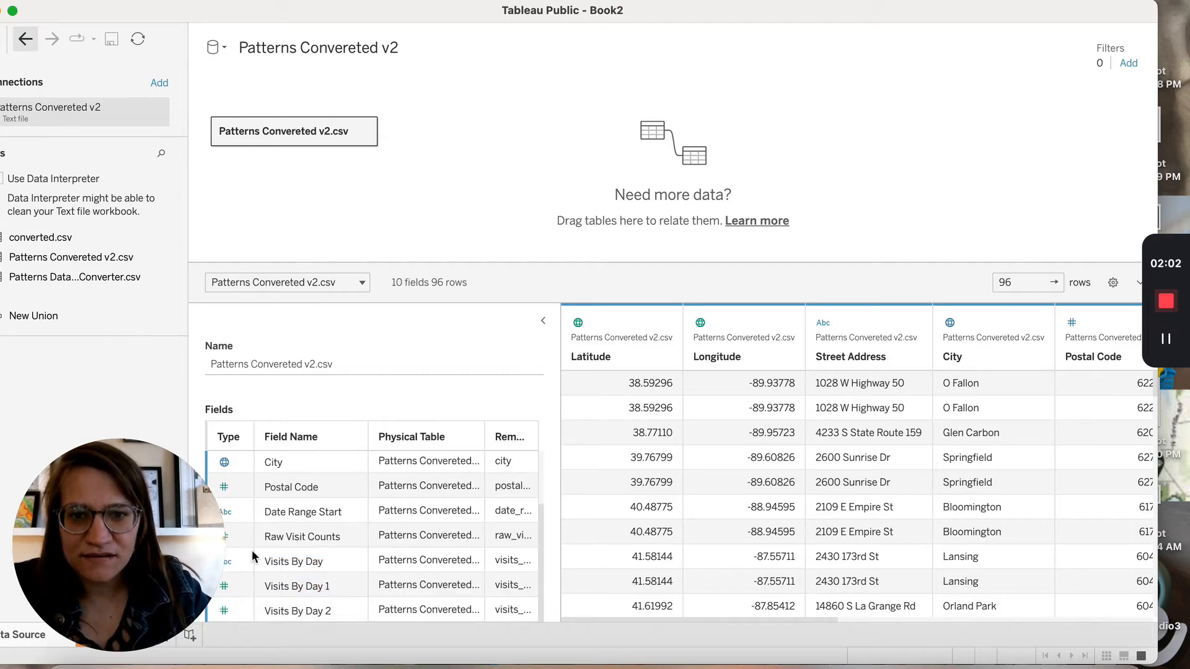
{"action": "left_click", "coordinate": [226, 512]}
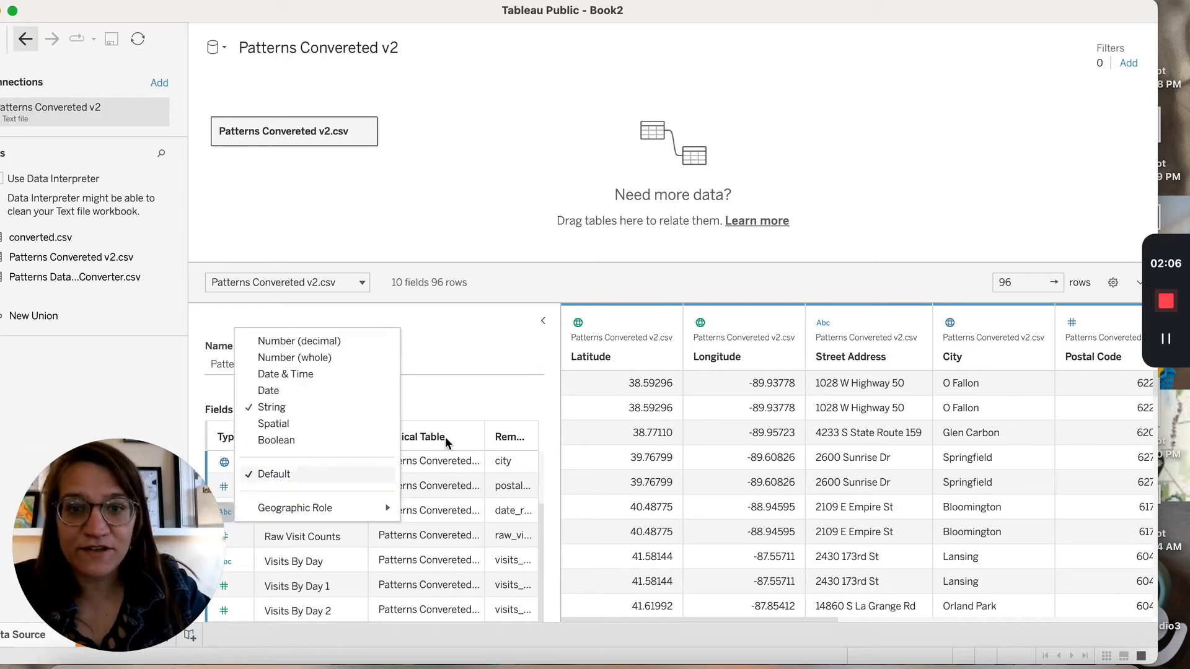
{"action": "left_click", "coordinate": [506, 381]}
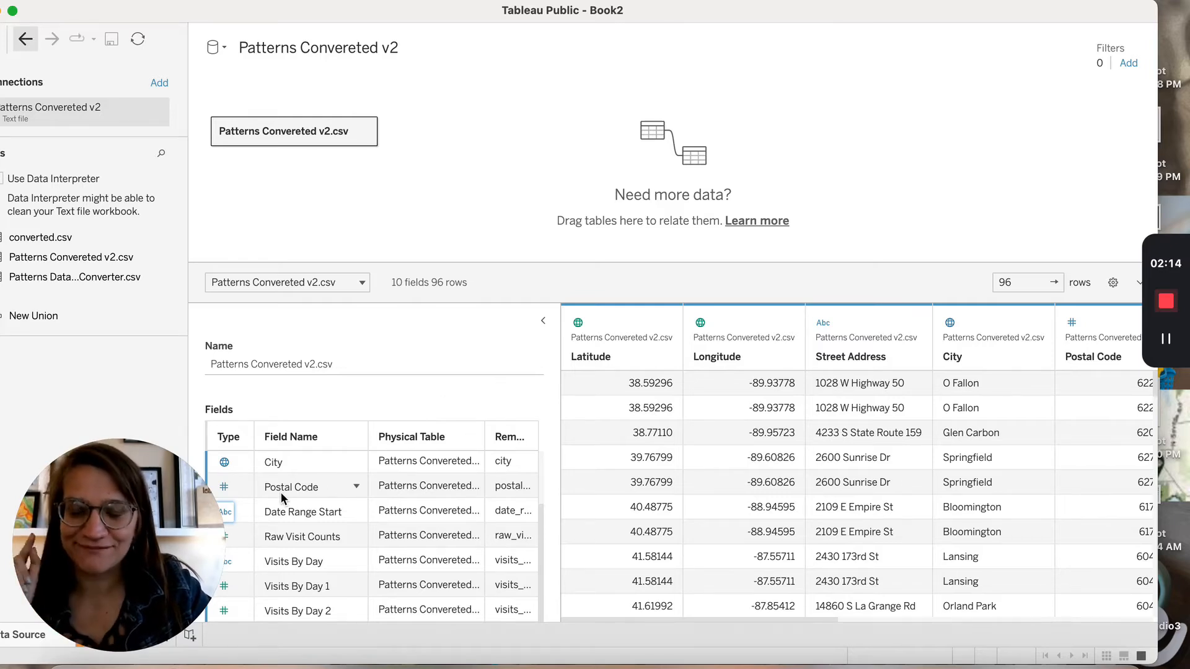
{"action": "left_click", "coordinate": [229, 514]}
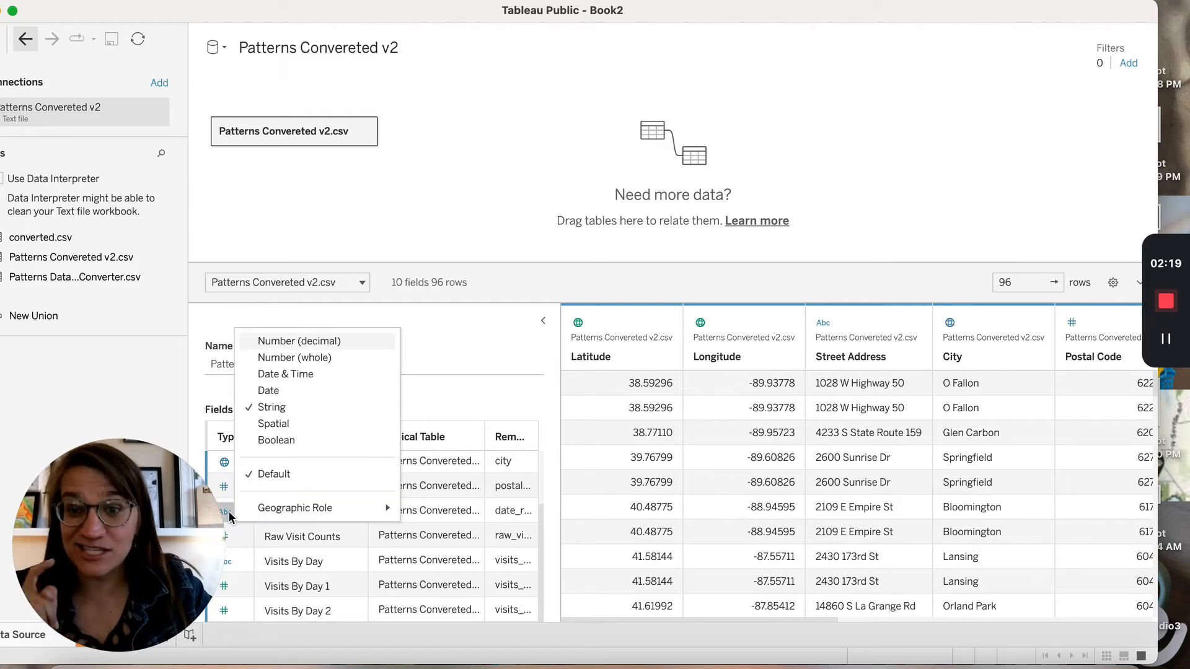
{"action": "left_click", "coordinate": [317, 374]}
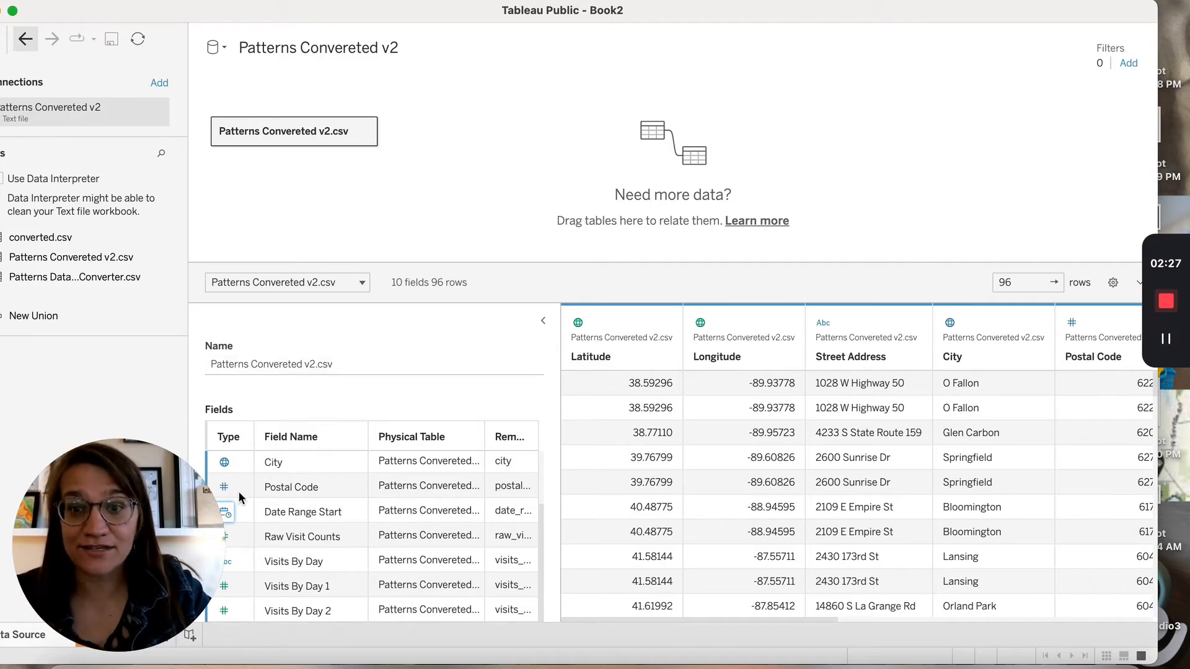
{"action": "mouse_move", "coordinate": [169, 534]}
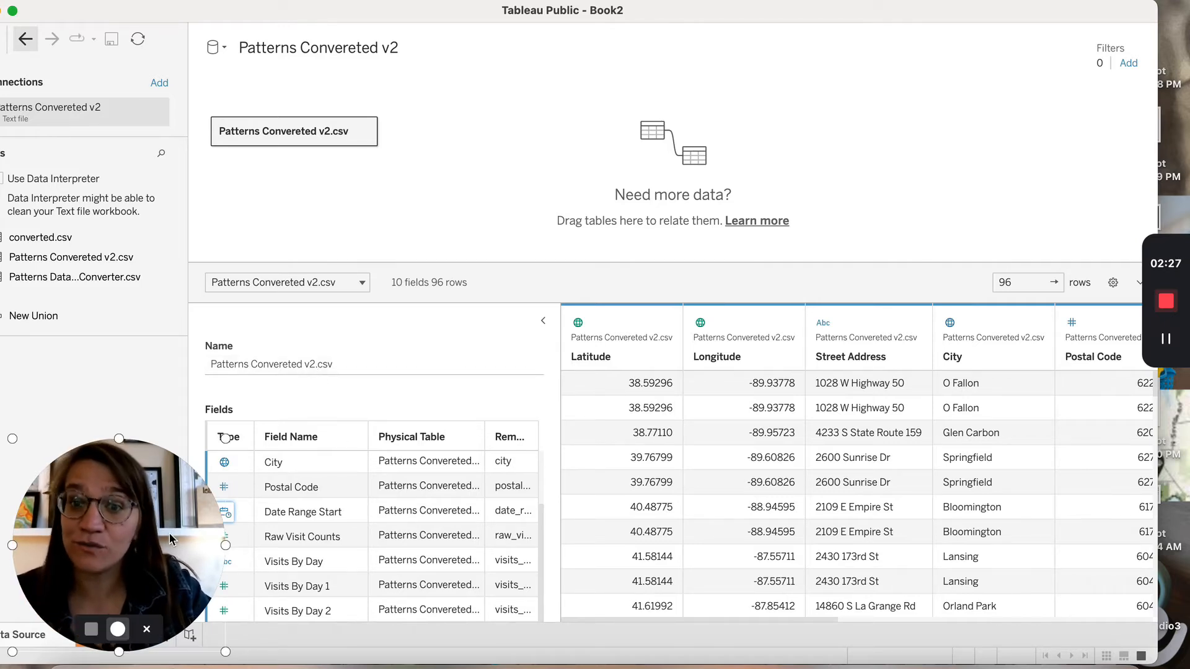
{"action": "left_click", "coordinate": [78, 649]}
{"action": "left_click_drag", "start_coordinate": [78, 650], "coordinate": [1043, 135]}
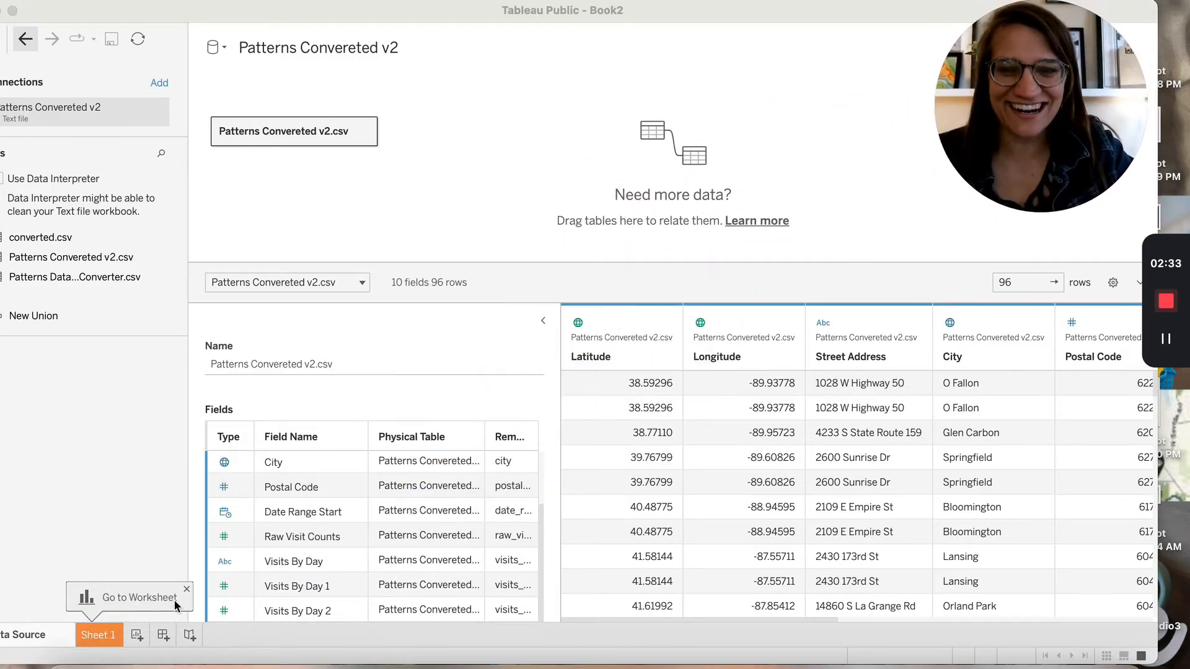
On Sheet 1, create a new calculated field named Week
{"action": "left_click", "coordinate": [107, 638]}
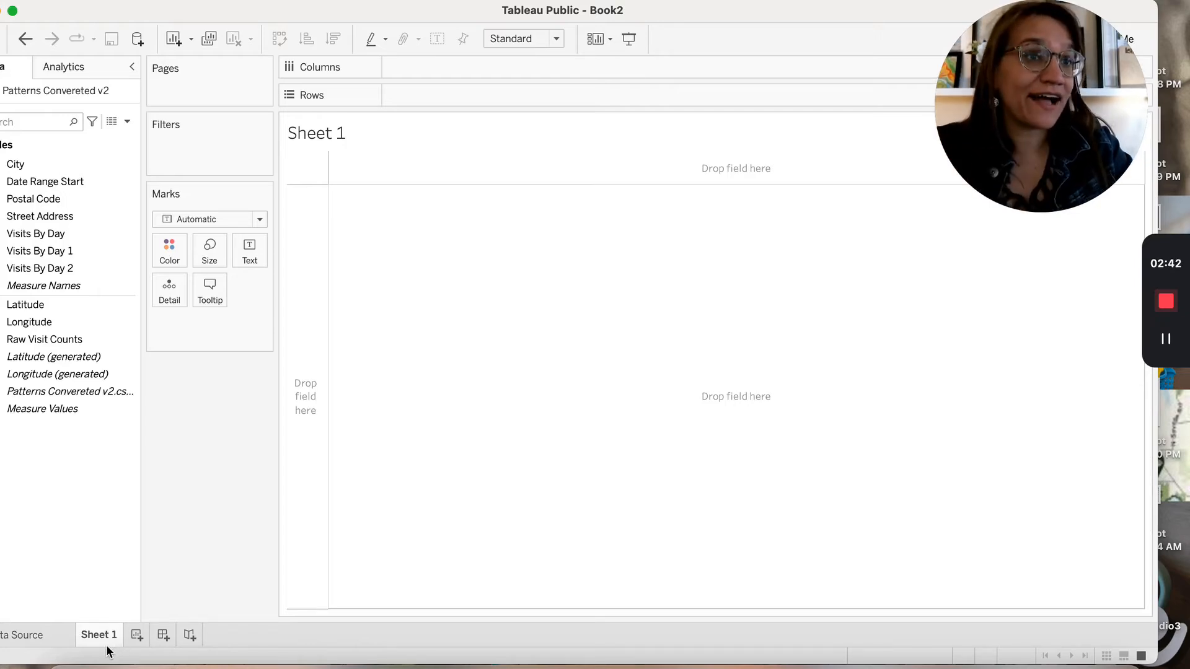
{"action": "left_click", "coordinate": [127, 121]}
{"action": "left_click", "coordinate": [124, 137]}
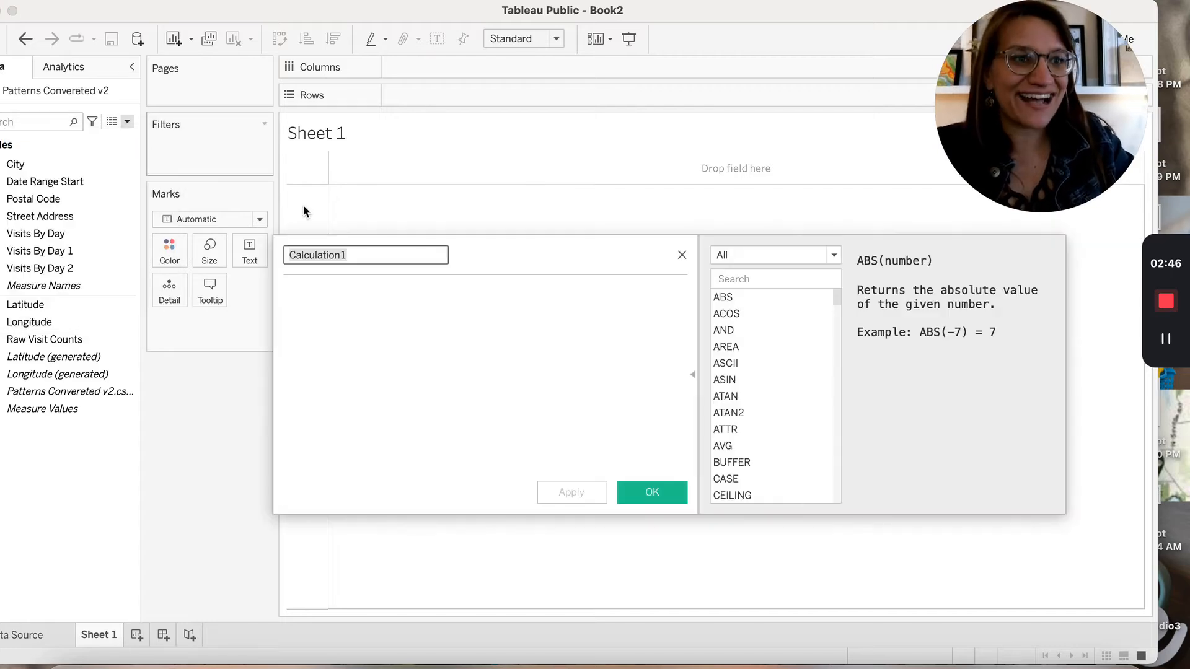
{"action": "type", "text": "Week"}
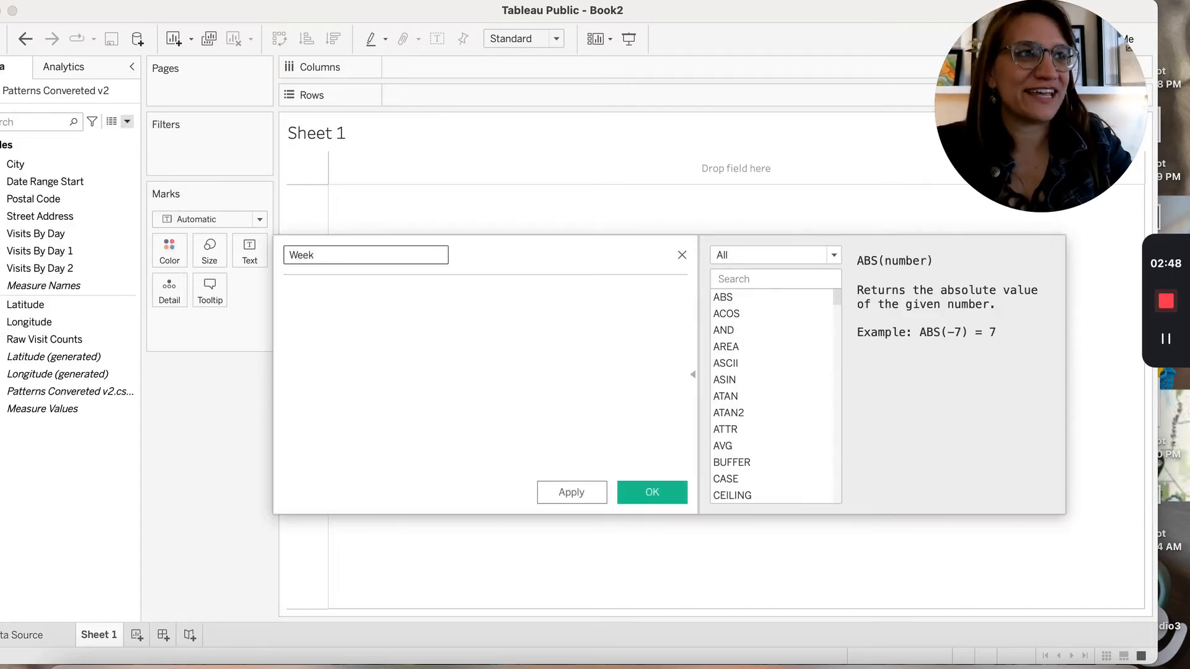
Enter the formula IF DATEPART('day', [Date Range Start]) = 28 THEN "Week 2"
{"action": "left_click", "coordinate": [493, 403]}
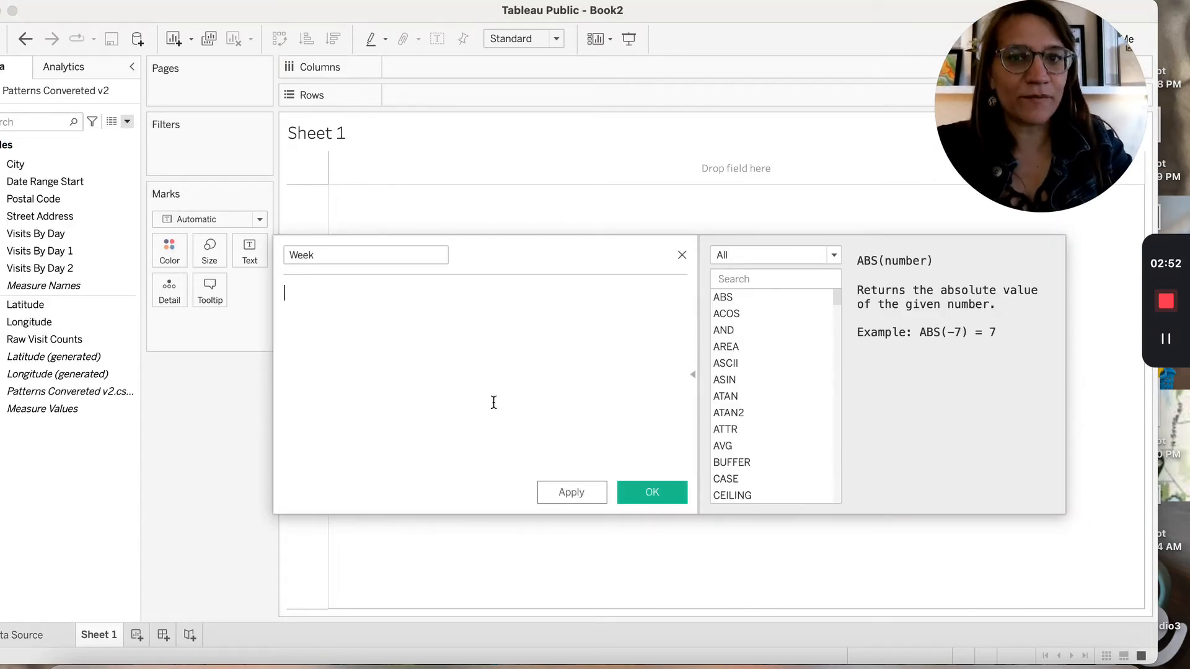
{"action": "type", "text": "If Da"}
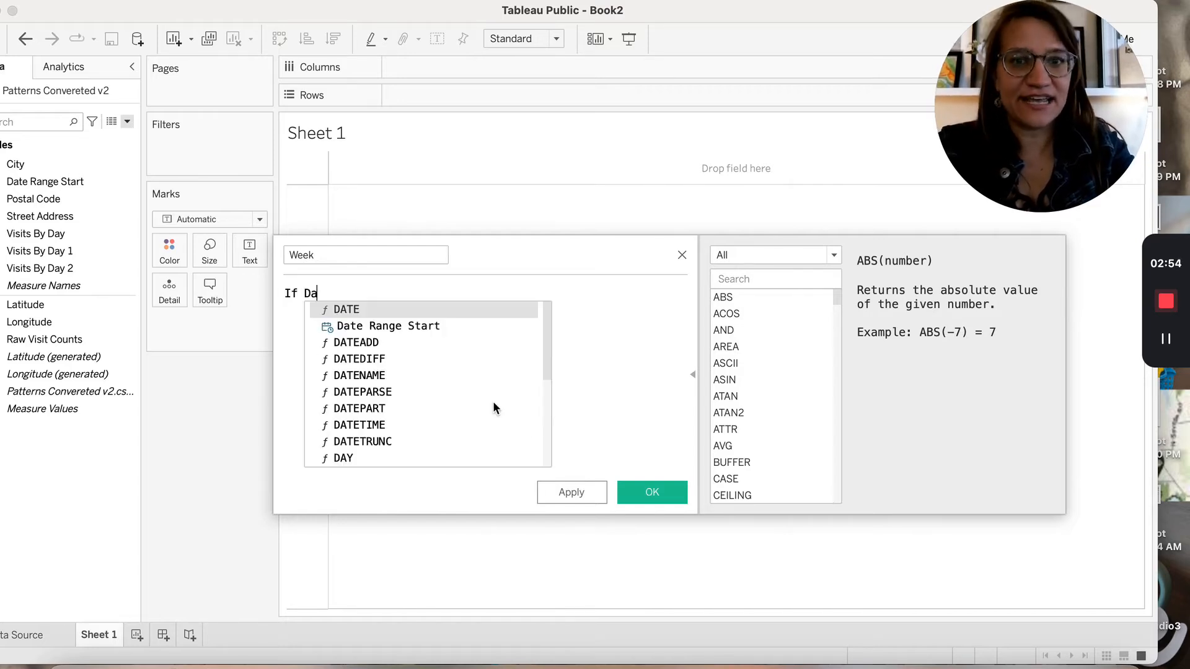
{"action": "type", "text": "tepar"}
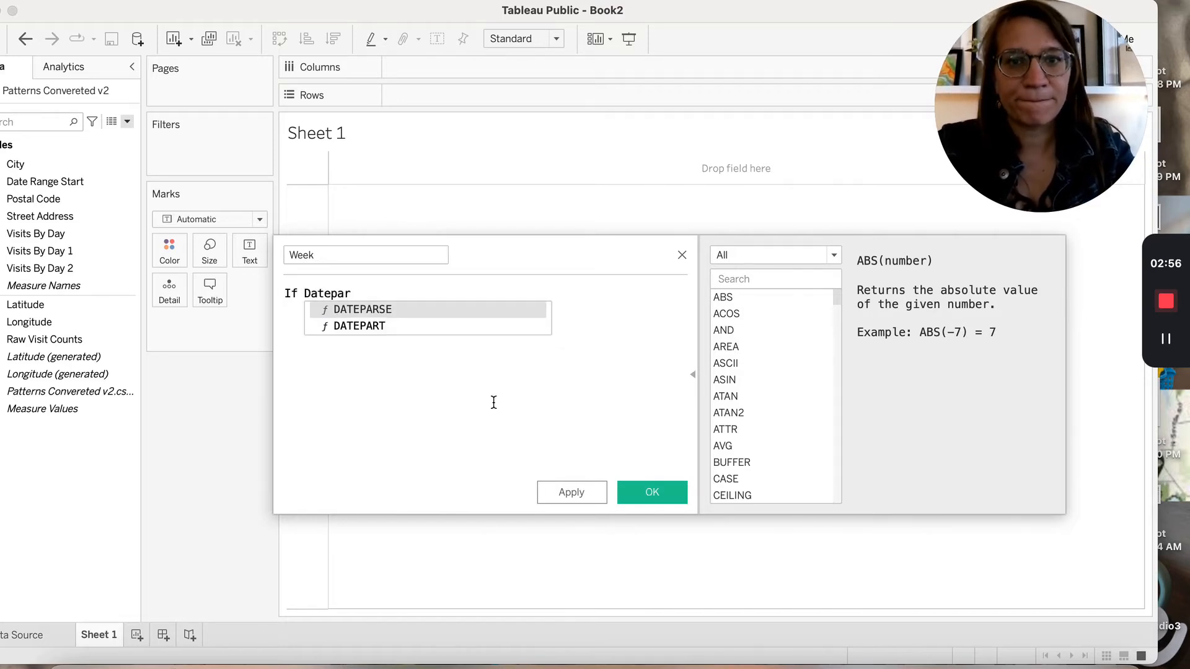
{"action": "key", "text": "Down"}
{"action": "key", "text": "Return"}
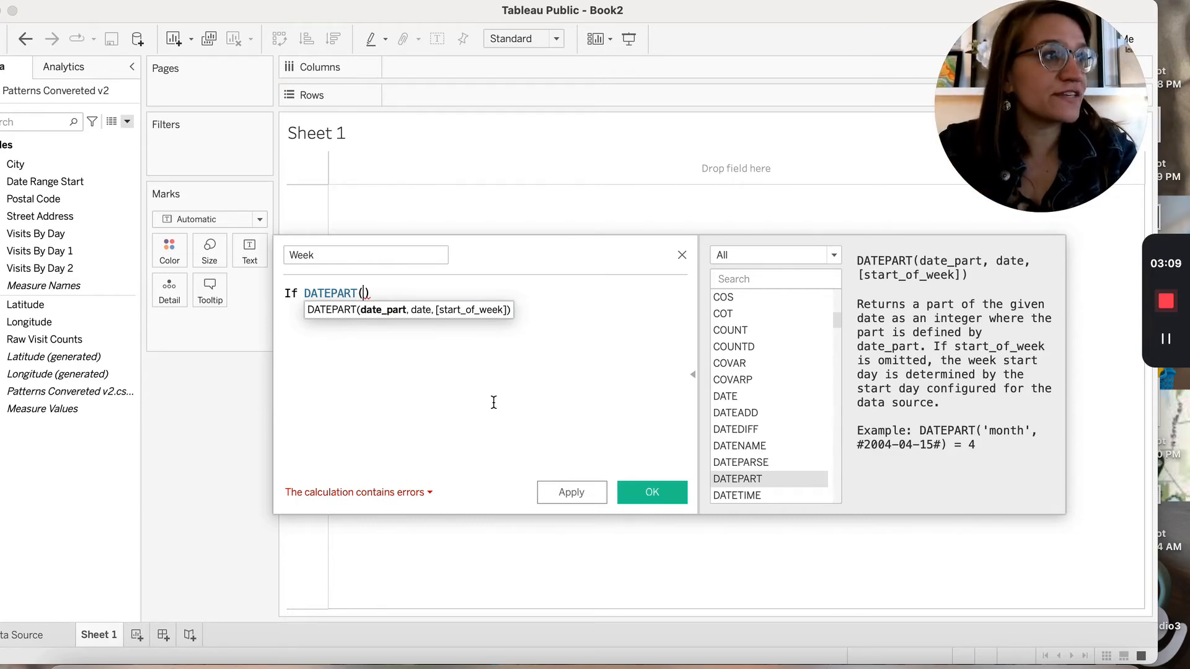
{"action": "type", "text": "'da"}
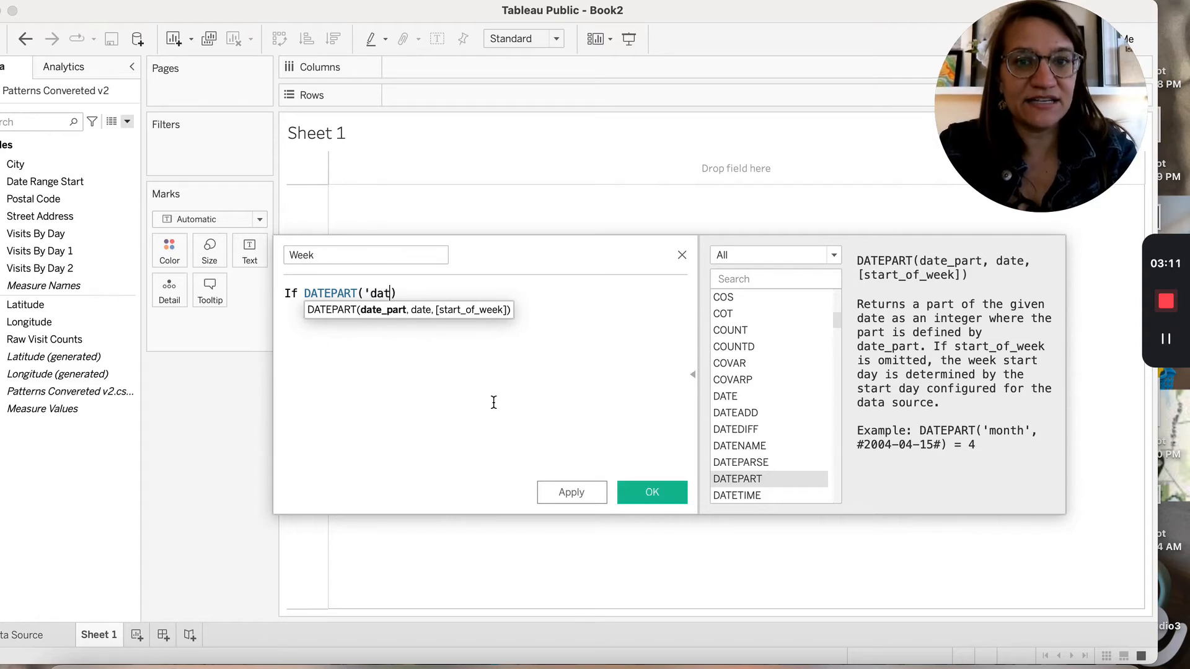
{"action": "type", "text": "y"}
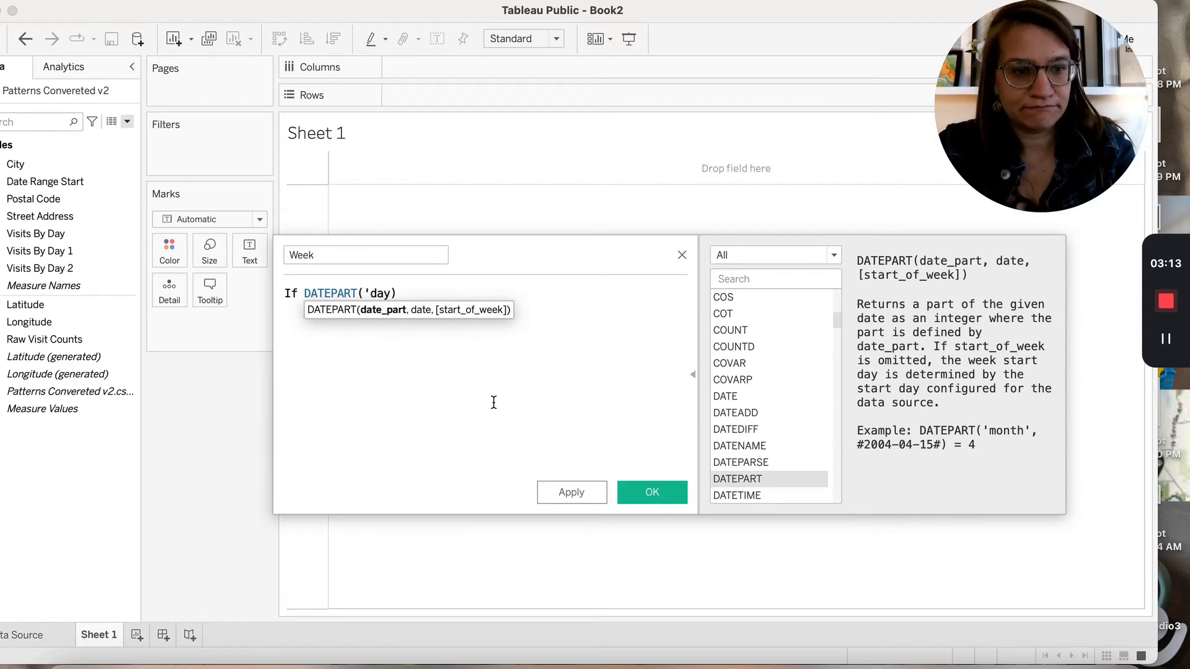
{"action": "type", "text": "'"}
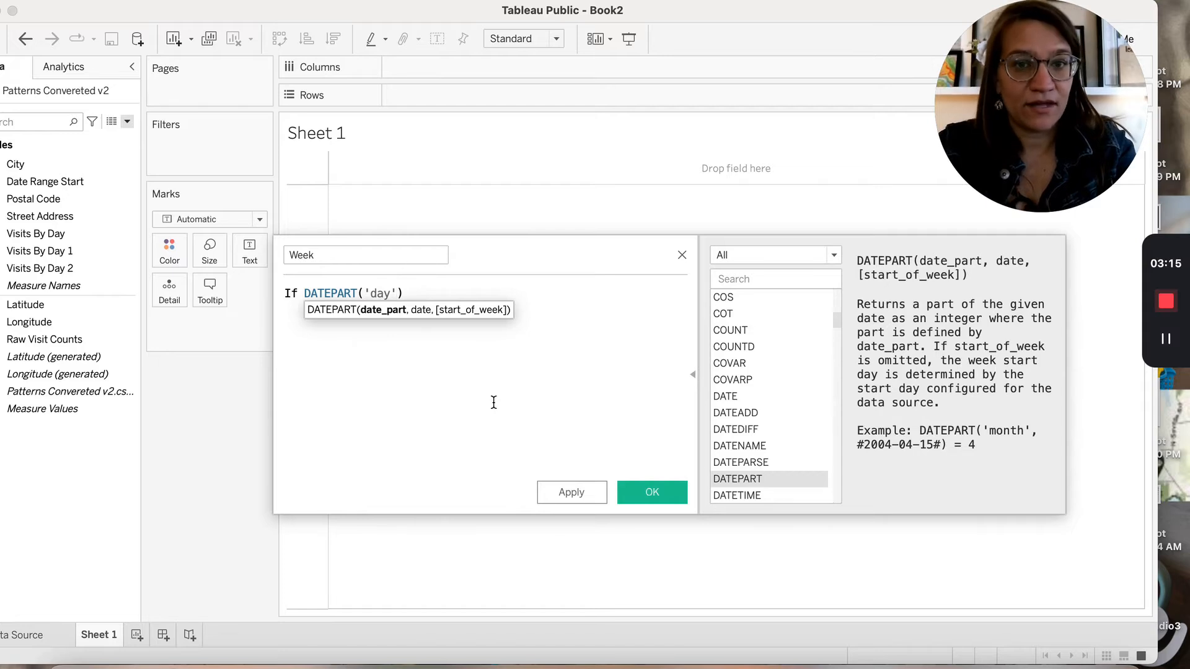
{"action": "type", "text": ", ["}
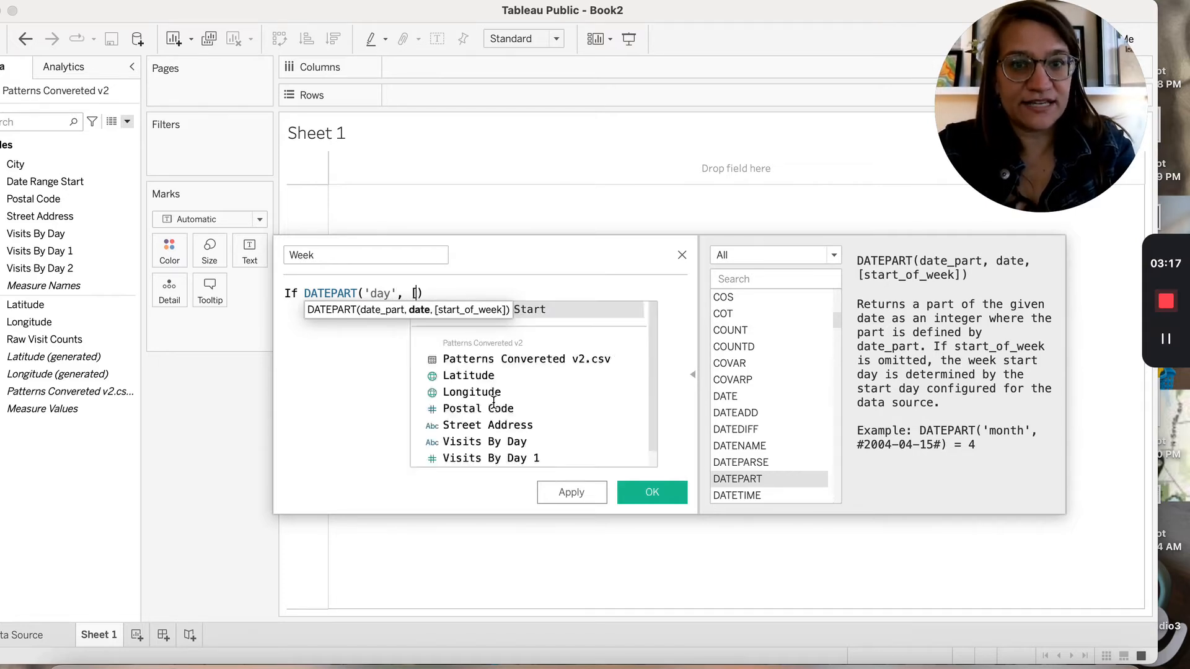
{"action": "type", "text": "Date"}
{"action": "key", "text": "Return"}
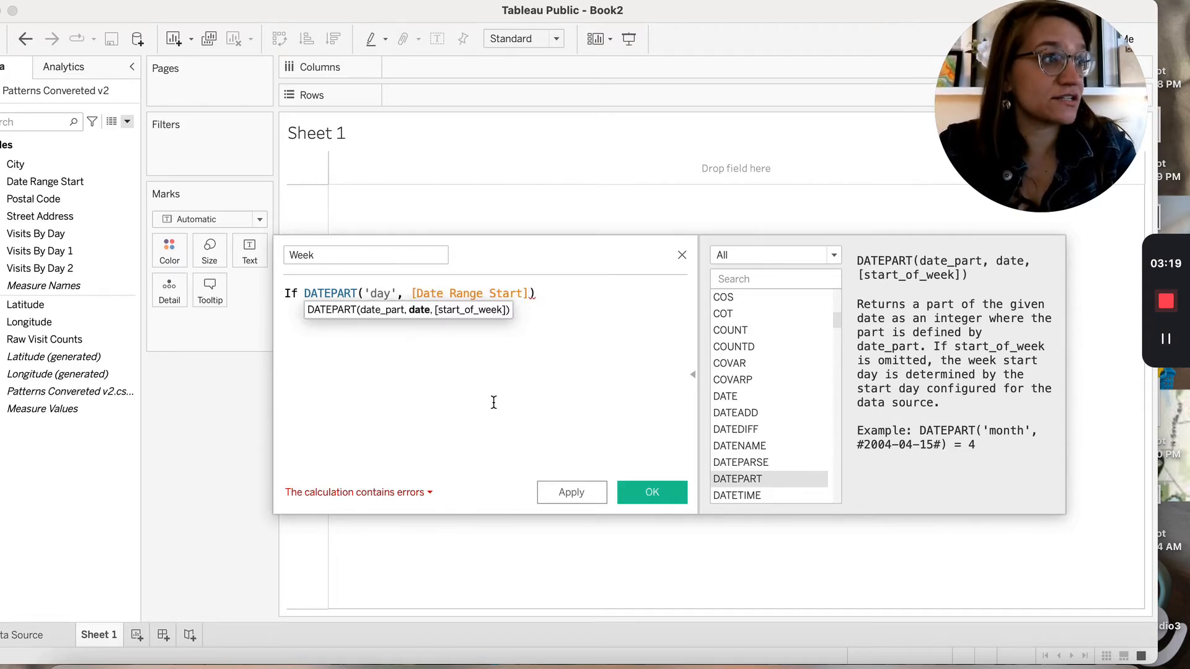
{"action": "type", "text": ") = 28"}
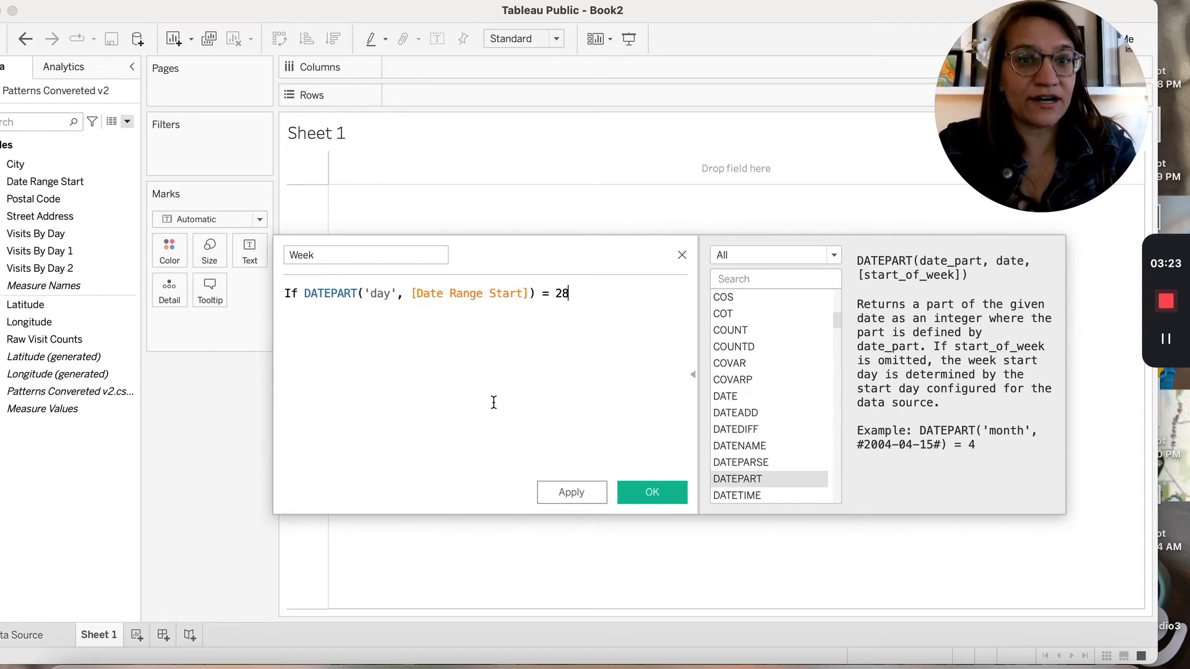
{"action": "type", "text": " the"}
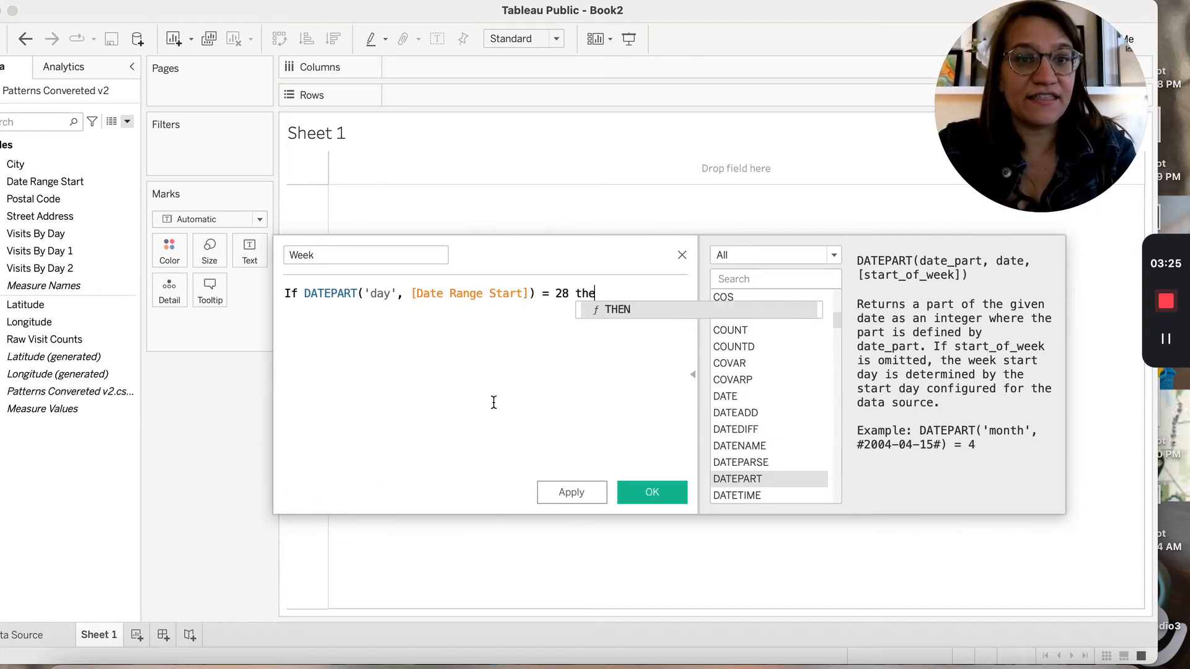
{"action": "type", "text": "n \"Week 2\""}
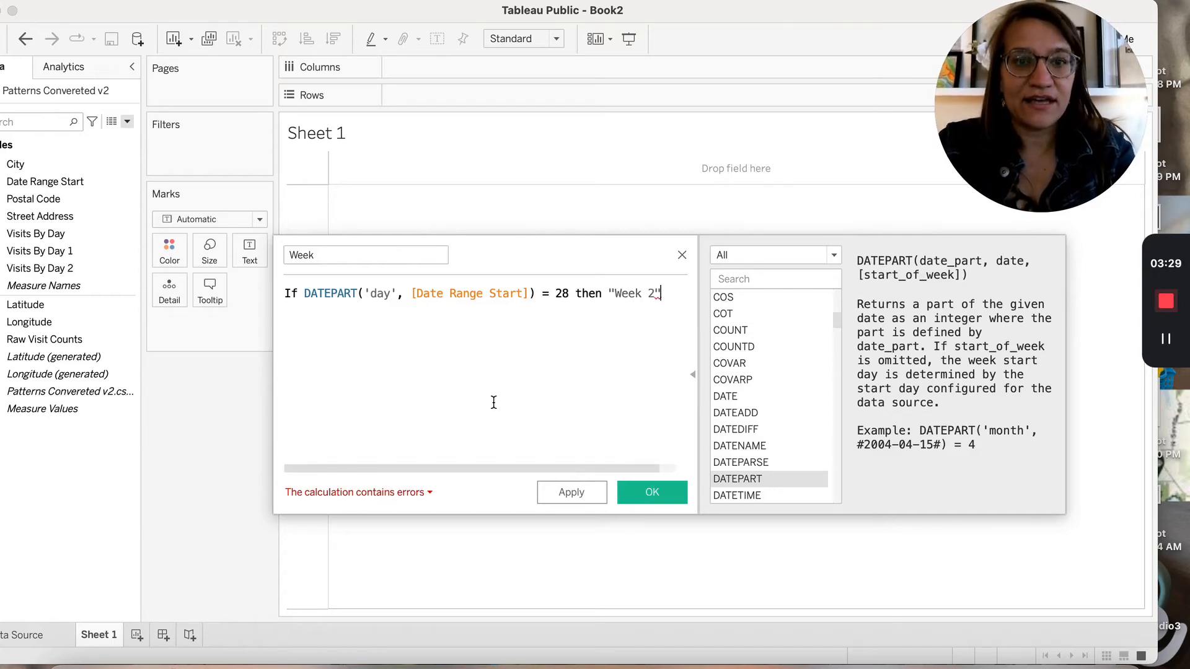
Copy the condition and paste it onto a new elseif line below
{"action": "key", "text": "super+a"}
{"action": "key", "text": "super+c"}
{"action": "key", "text": "Left"}
{"action": "key", "text": "Down"}
{"action": "key", "text": "Return"}
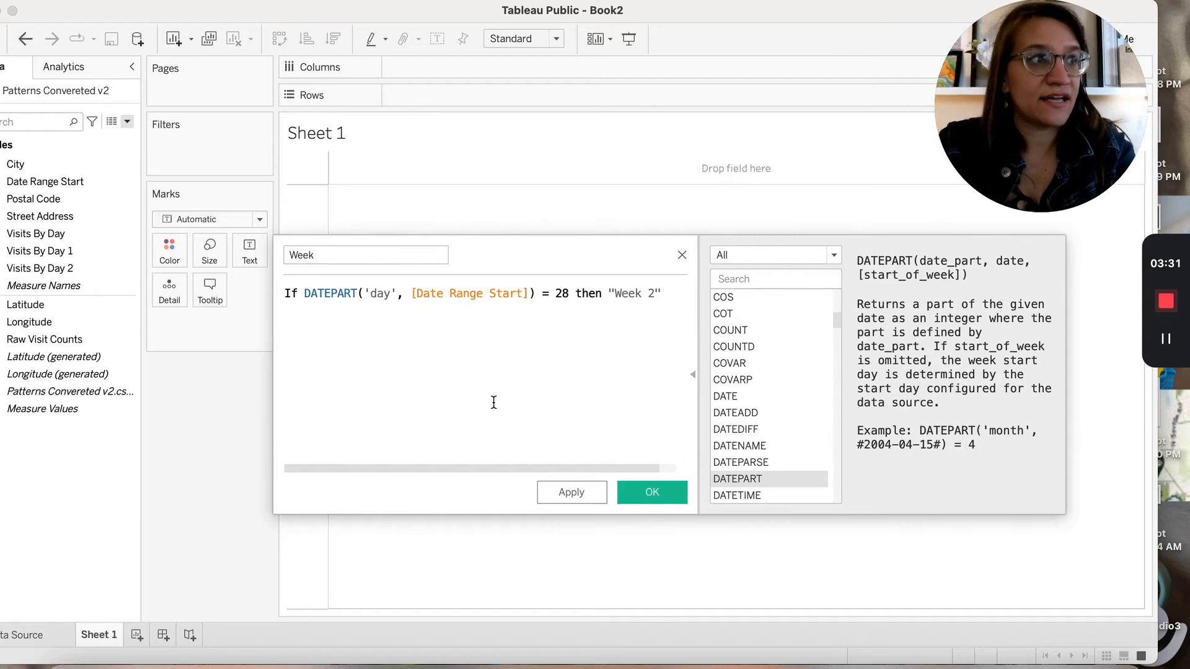
{"action": "type", "text": "elseif"}
{"action": "key", "text": "super+v"}
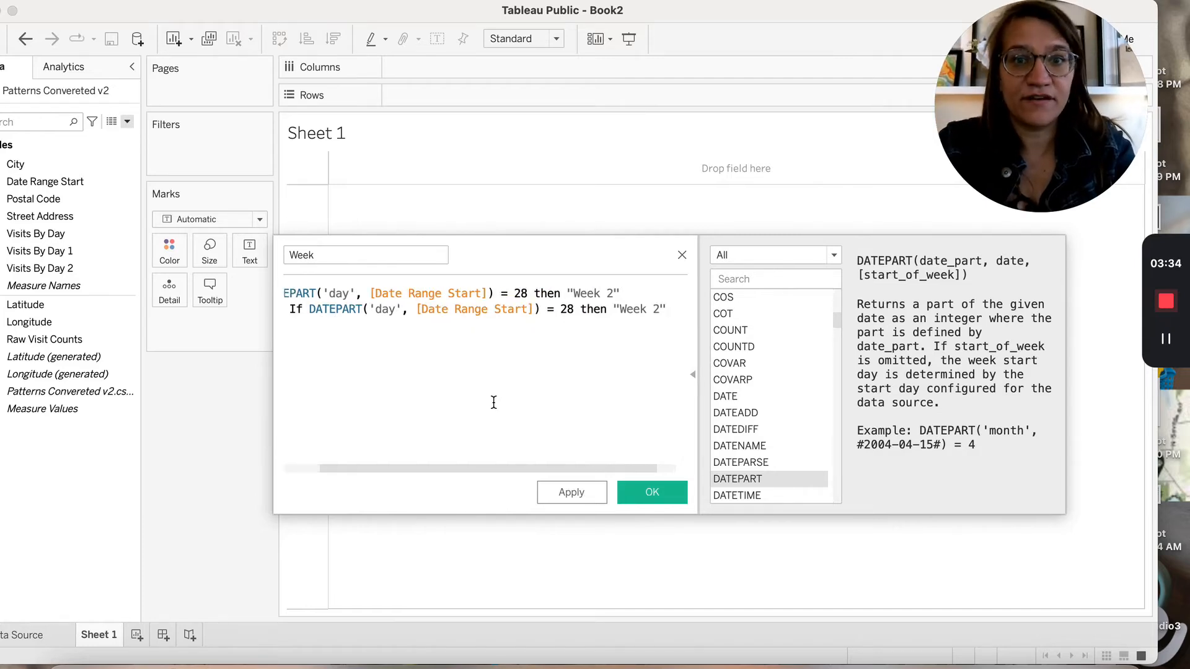
Change the elseif line to test day 21 and return "Week 1"
{"action": "left_click", "coordinate": [576, 308]}
{"action": "key", "text": "BackSpace"}
{"action": "type", "text": "1"}
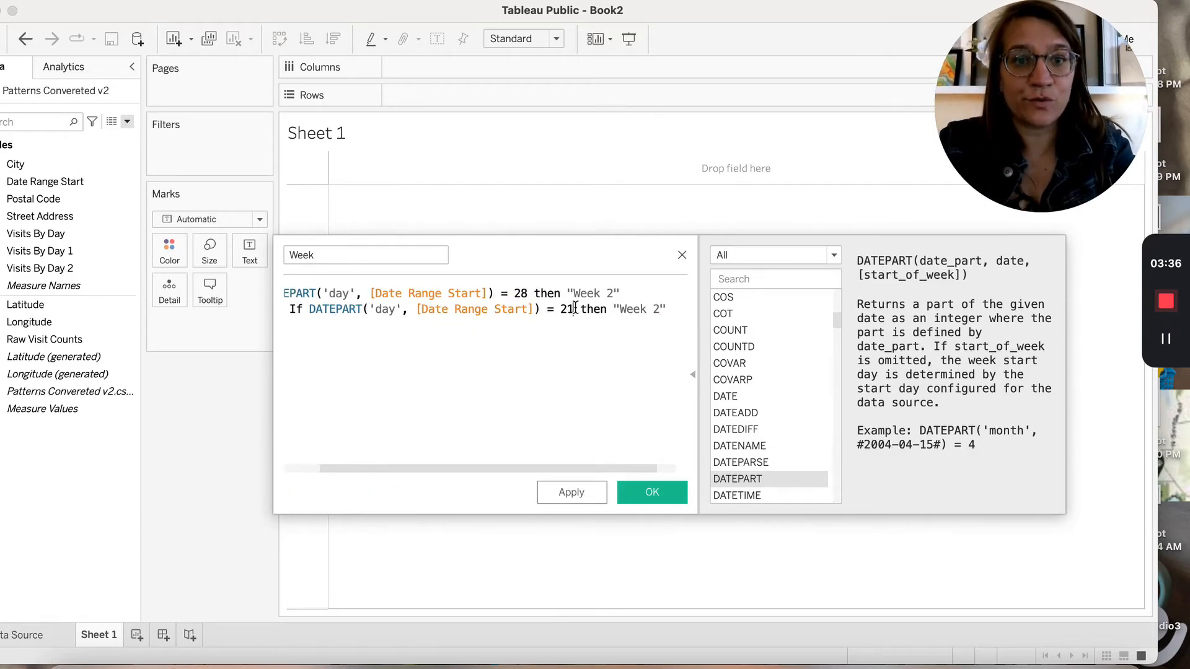
{"action": "left_click", "coordinate": [664, 311]}
{"action": "key", "text": "Left"}
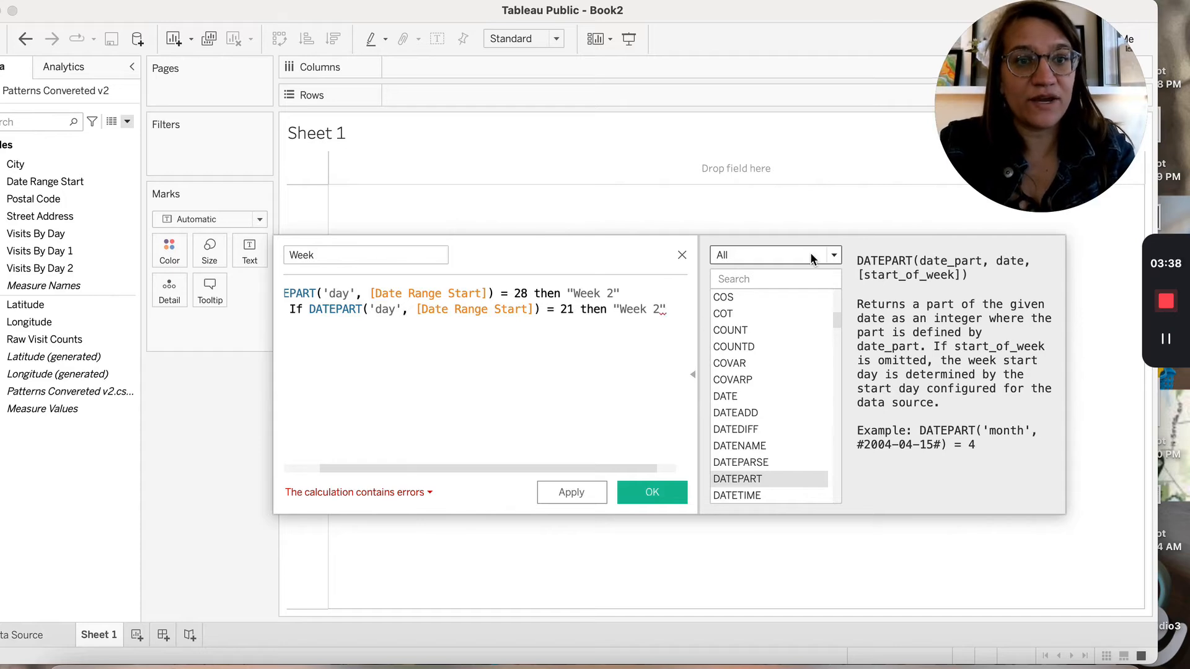
{"action": "key", "text": "BackSpace"}
{"action": "type", "text": "1"}
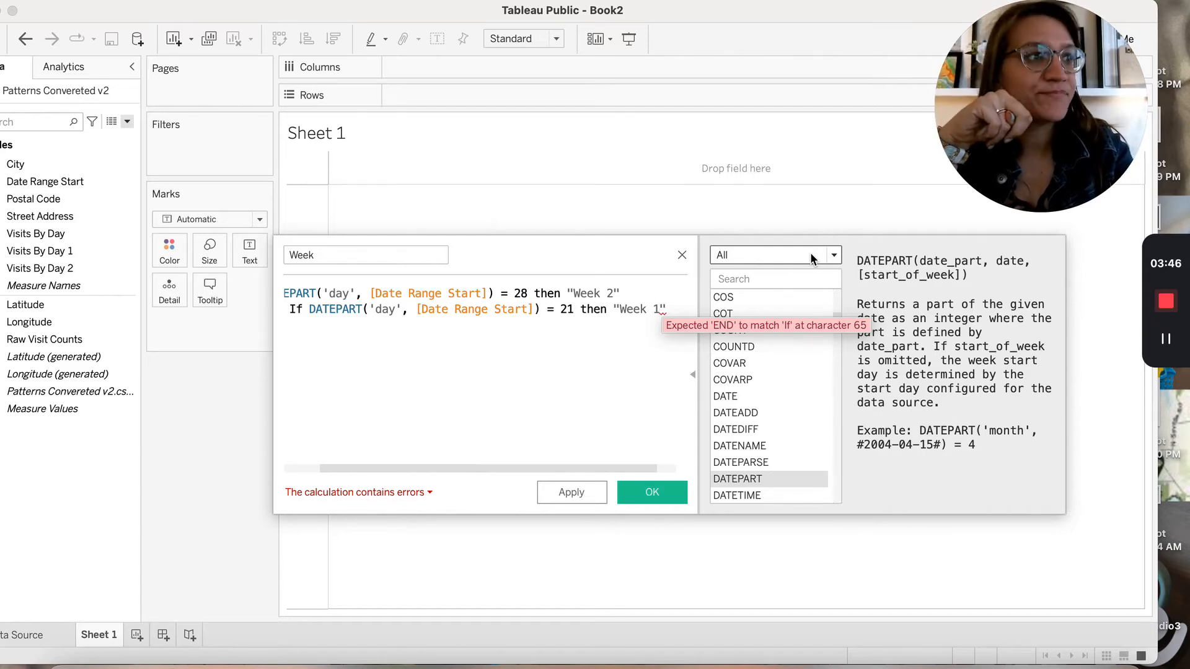
Finish the Week formula with else NULL and END
{"action": "key", "text": "Right"}
{"action": "key", "text": "Return"}
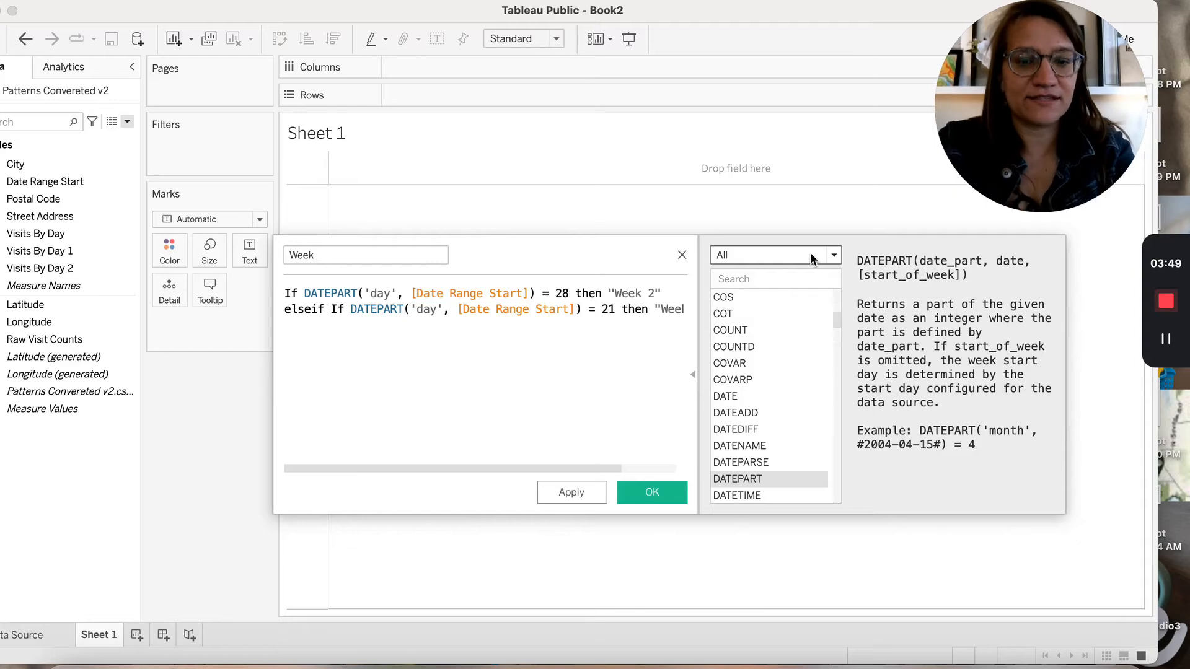
{"action": "type", "text": "else n"}
{"action": "key", "text": "BackSpace"}
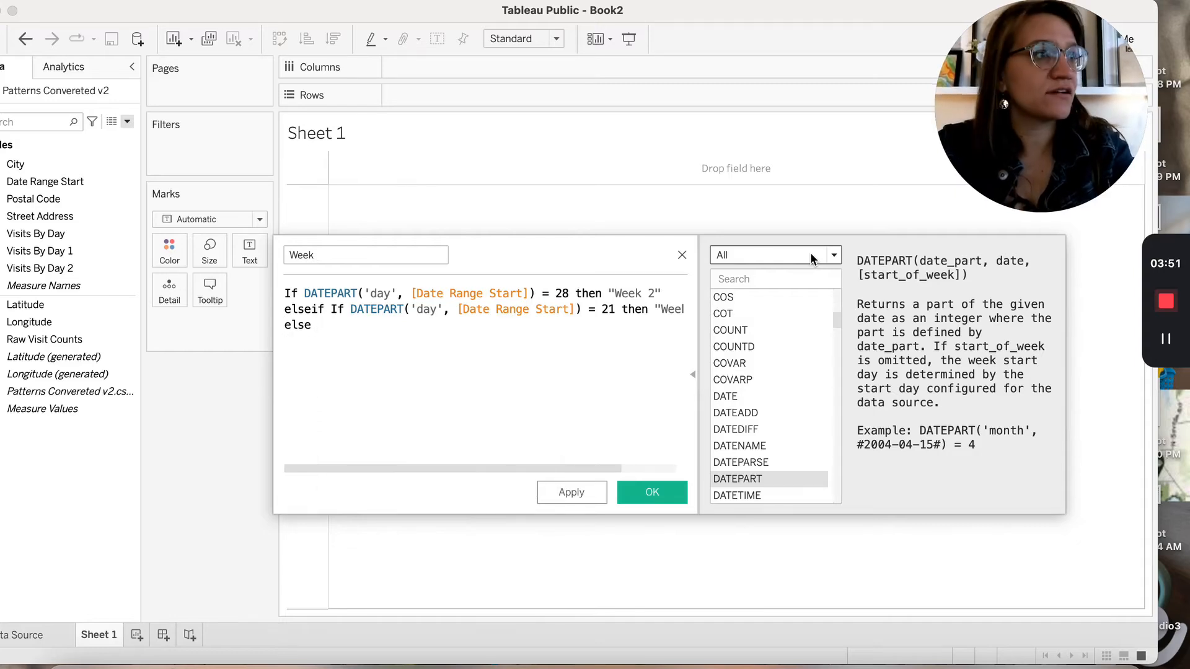
{"action": "type", "text": "NULL"}
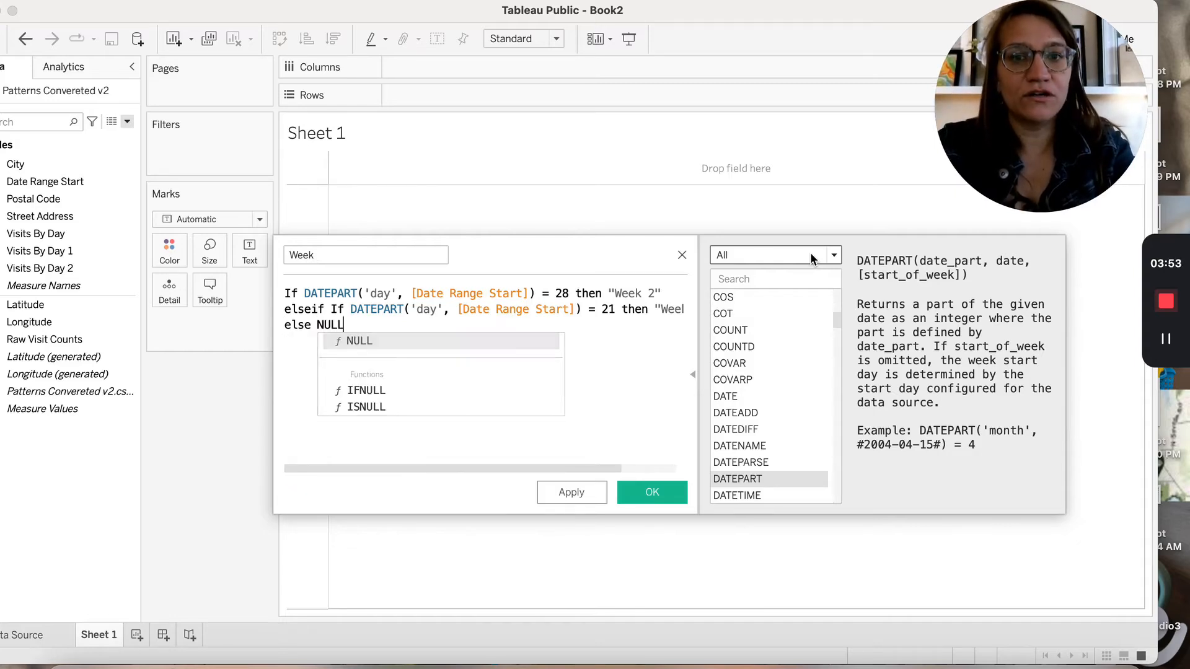
{"action": "key", "text": "Return"}
{"action": "type", "text": "end"}
{"action": "key", "text": "Return"}
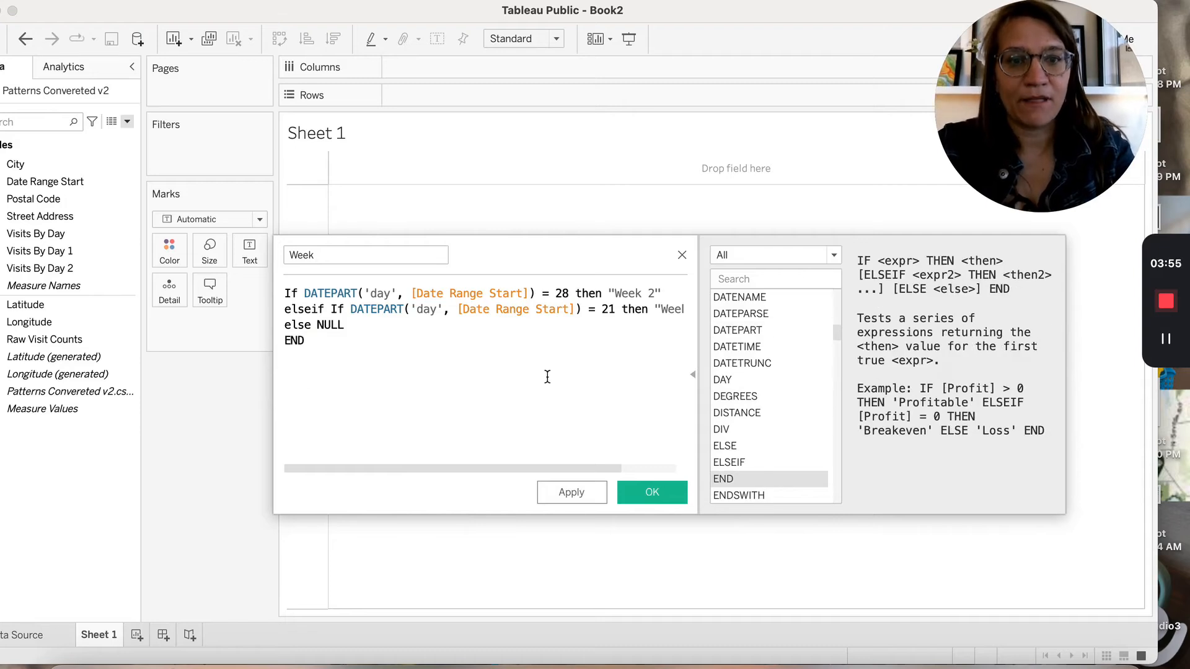
Find the error, delete the stray If after elseif, and apply the calculation
{"action": "left_click", "coordinate": [412, 494]}
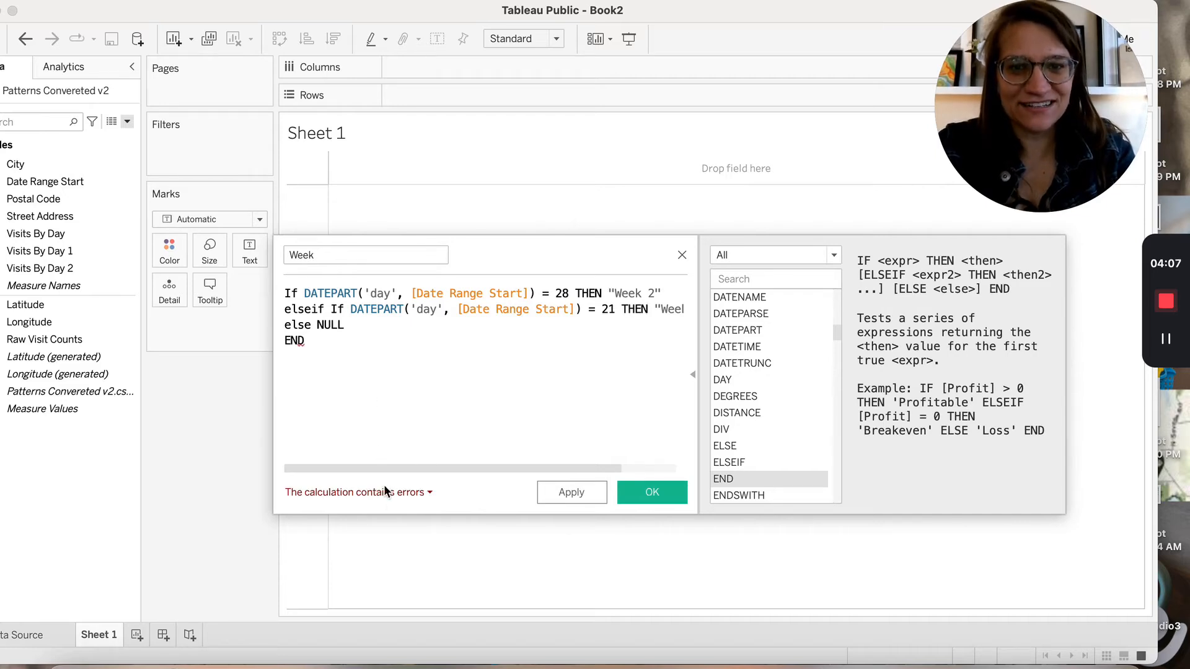
{"action": "left_click", "coordinate": [392, 494]}
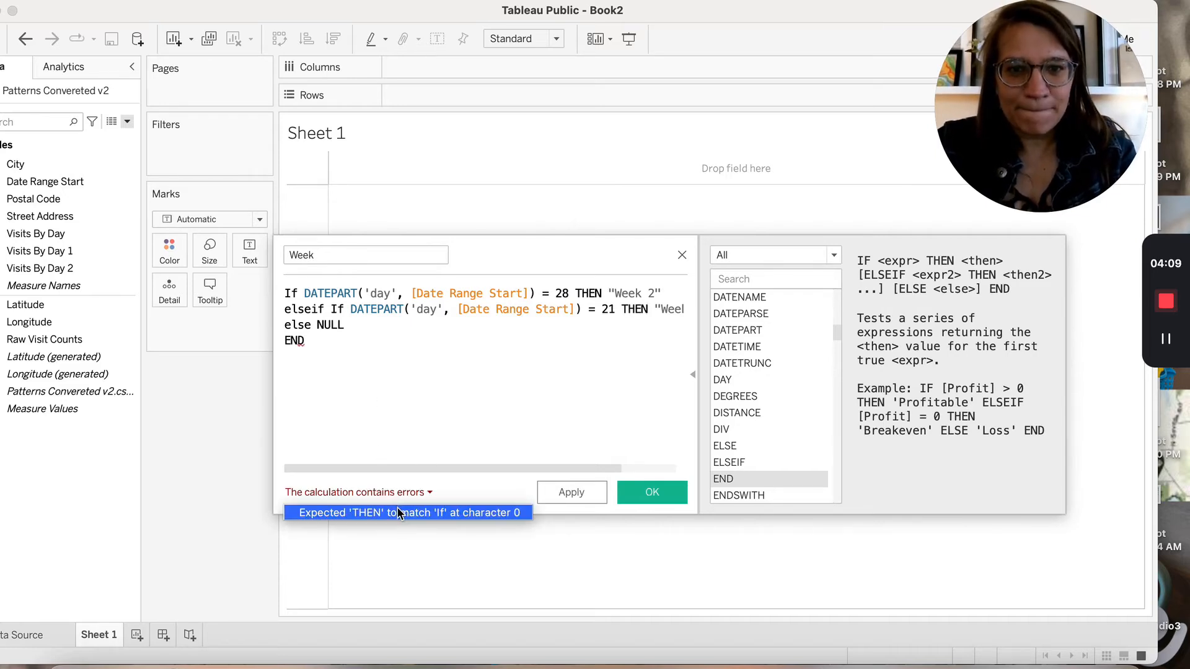
{"action": "left_click", "coordinate": [398, 513]}
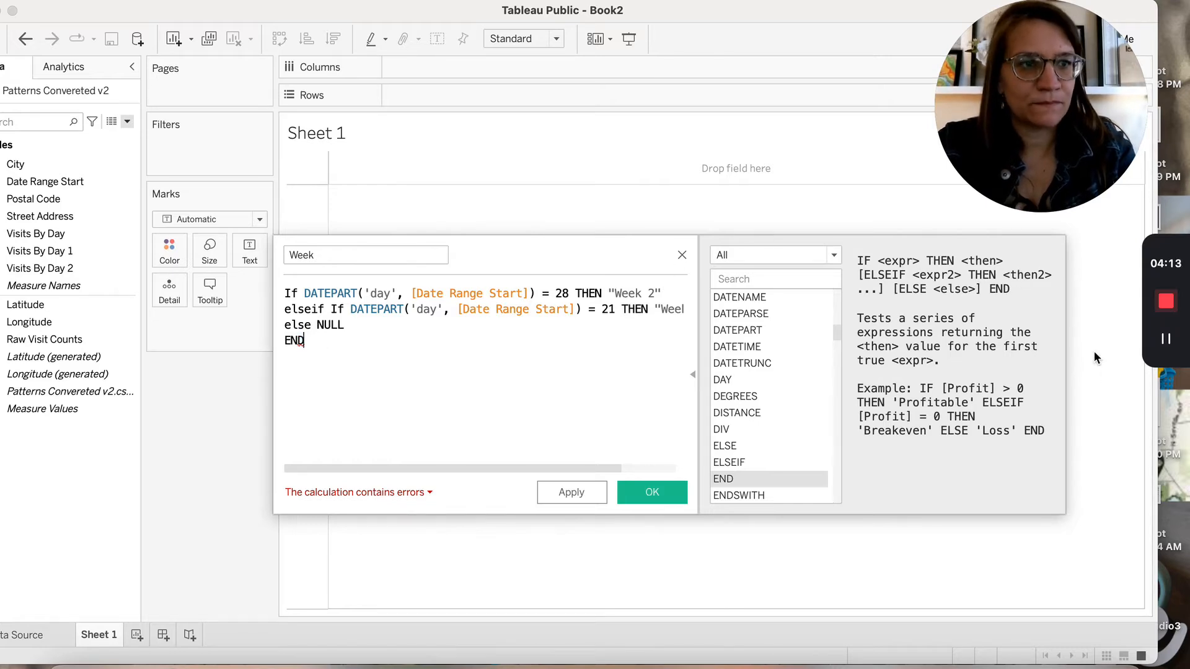
{"action": "left_click", "coordinate": [336, 309]}
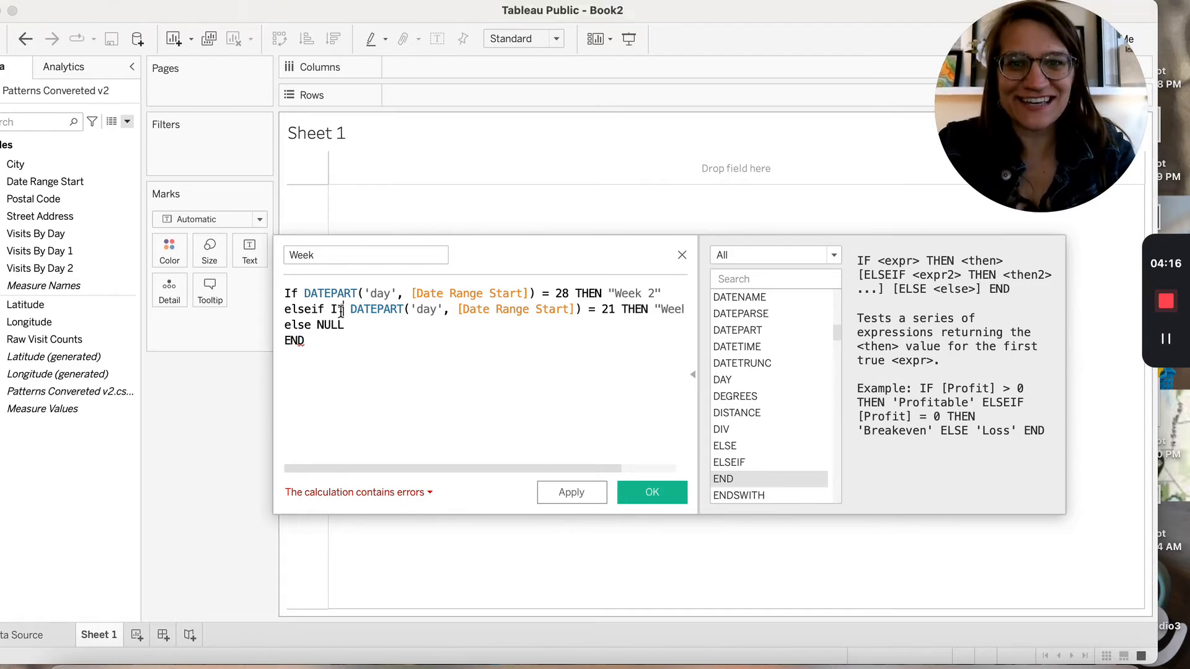
{"action": "double_click", "coordinate": [337, 309]}
{"action": "key", "text": "BackSpace"}
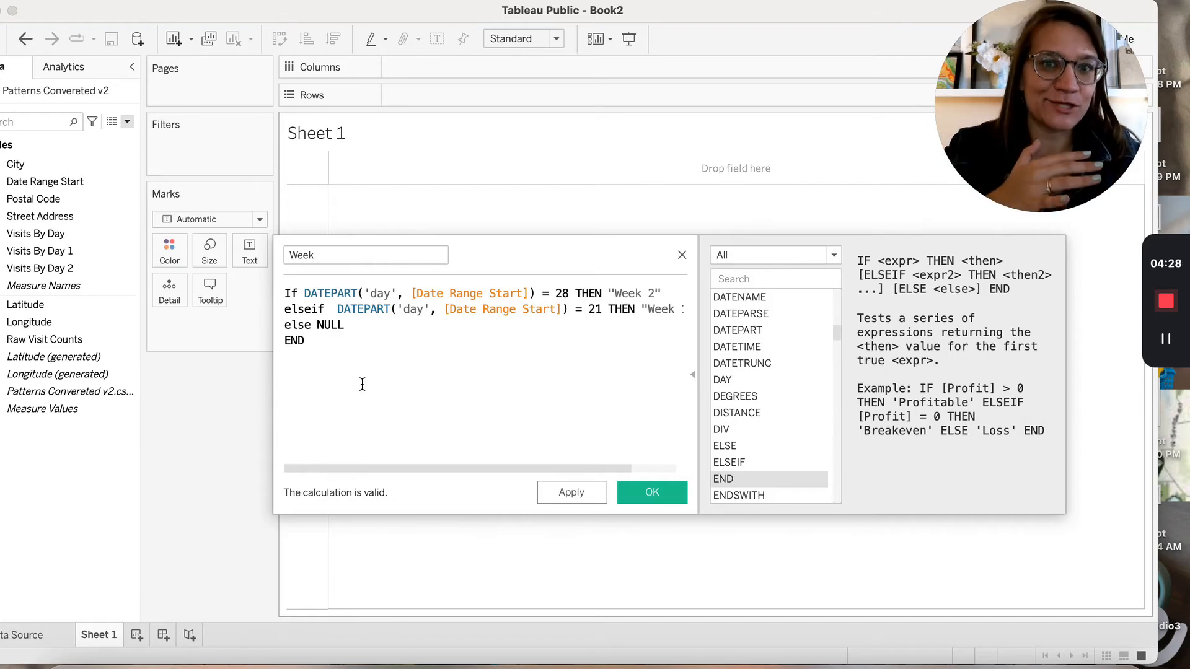
{"action": "left_click", "coordinate": [592, 492]}
Save Week and tabulate Visits By Day 2 by Street Address rows and Week columns
{"action": "left_click", "coordinate": [653, 492]}
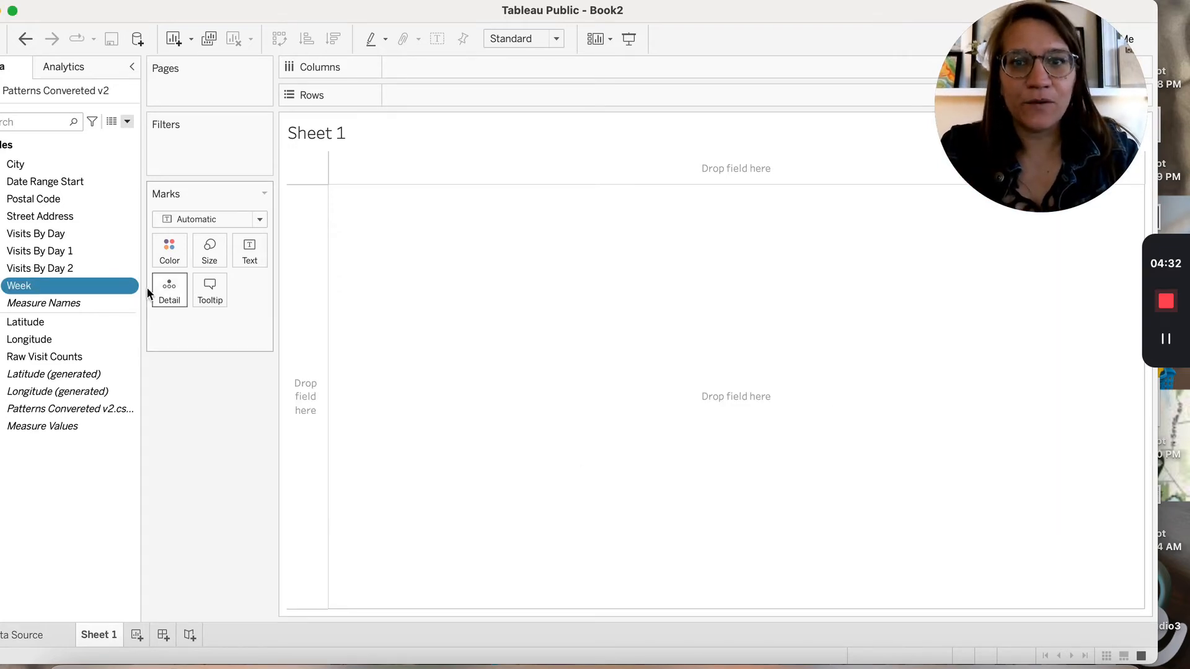
{"action": "left_click_drag", "start_coordinate": [87, 283], "coordinate": [430, 66]}
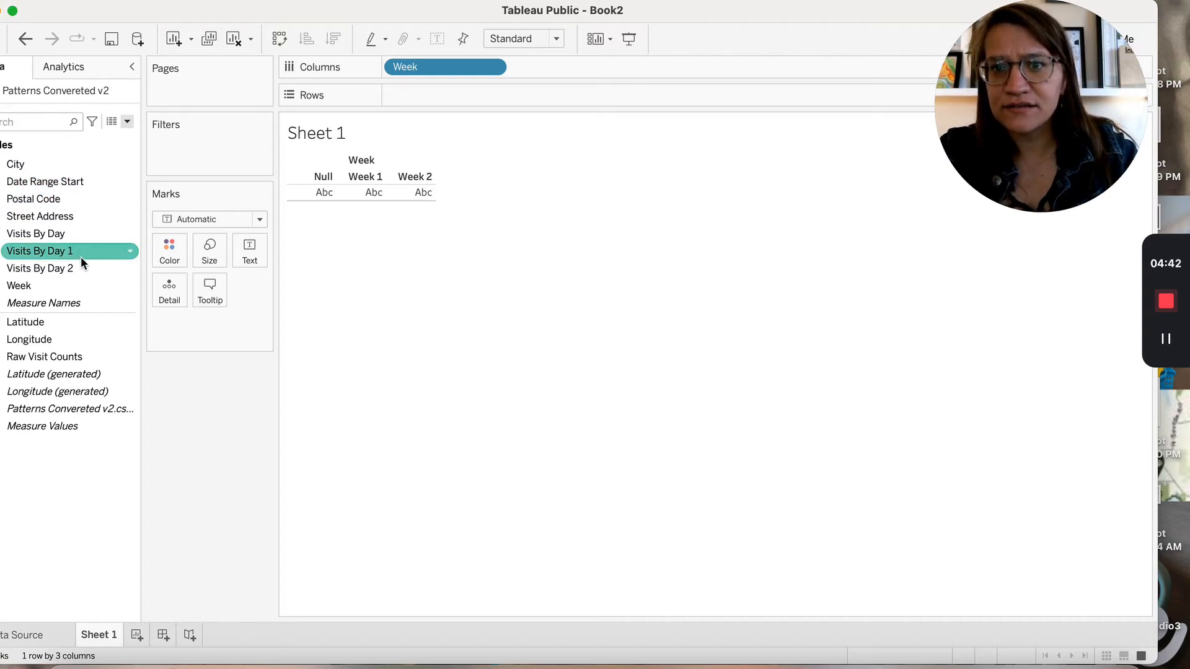
{"action": "left_click_drag", "start_coordinate": [69, 214], "coordinate": [407, 91]}
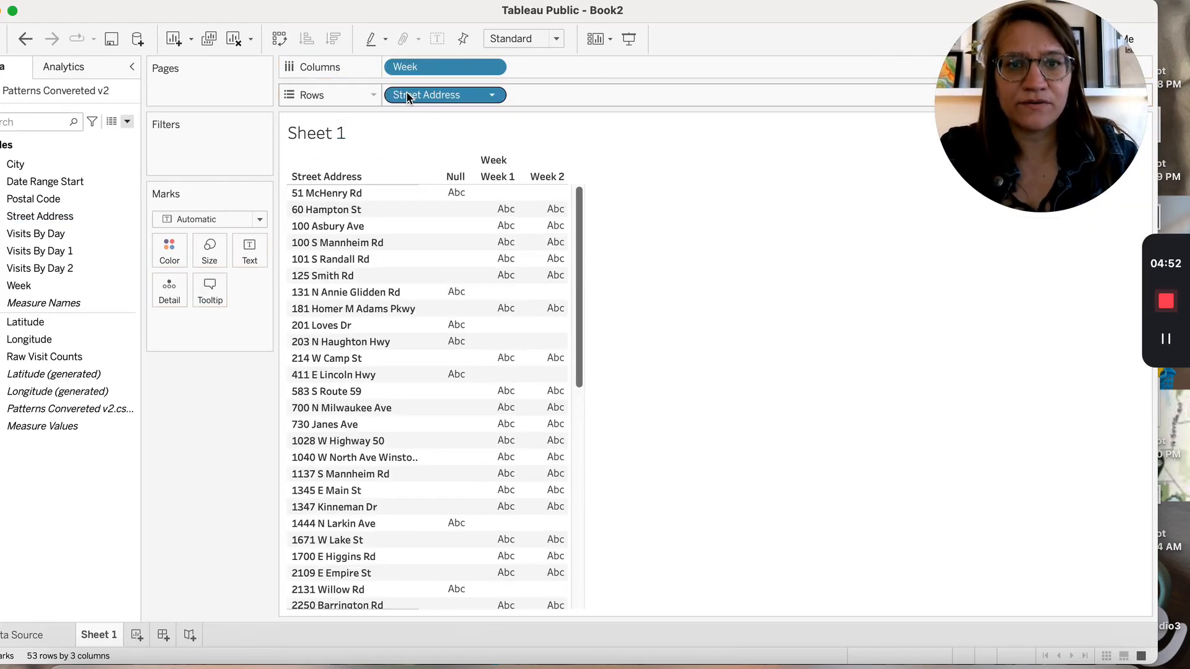
{"action": "left_click", "coordinate": [79, 287]}
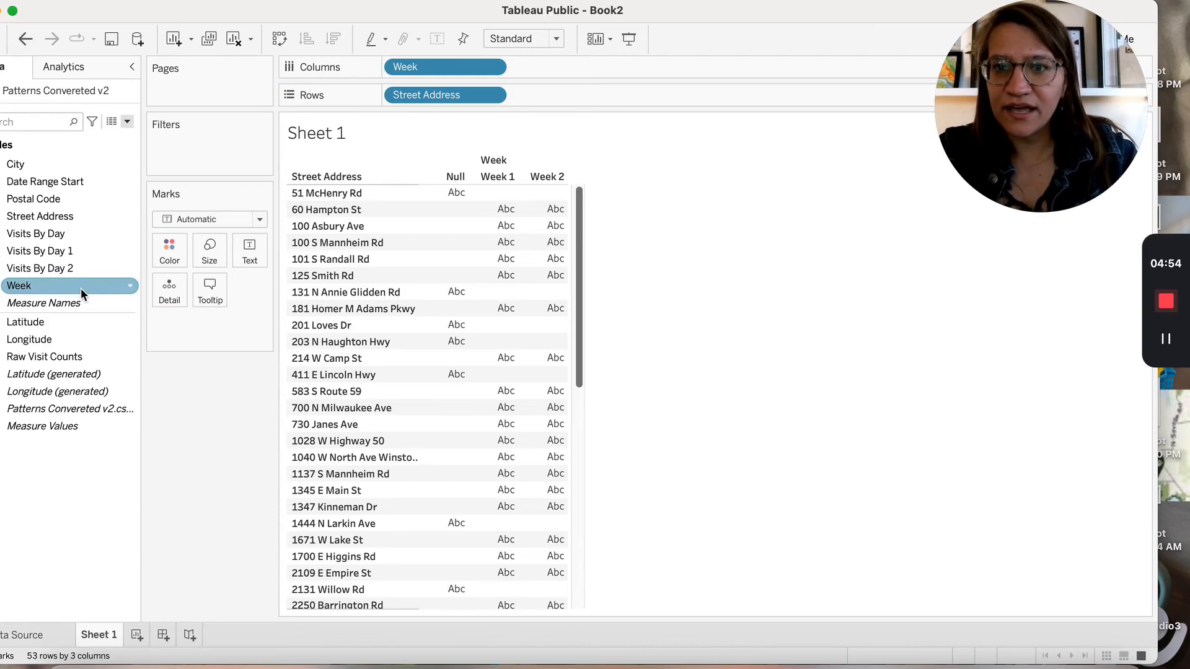
{"action": "left_click", "coordinate": [75, 268]}
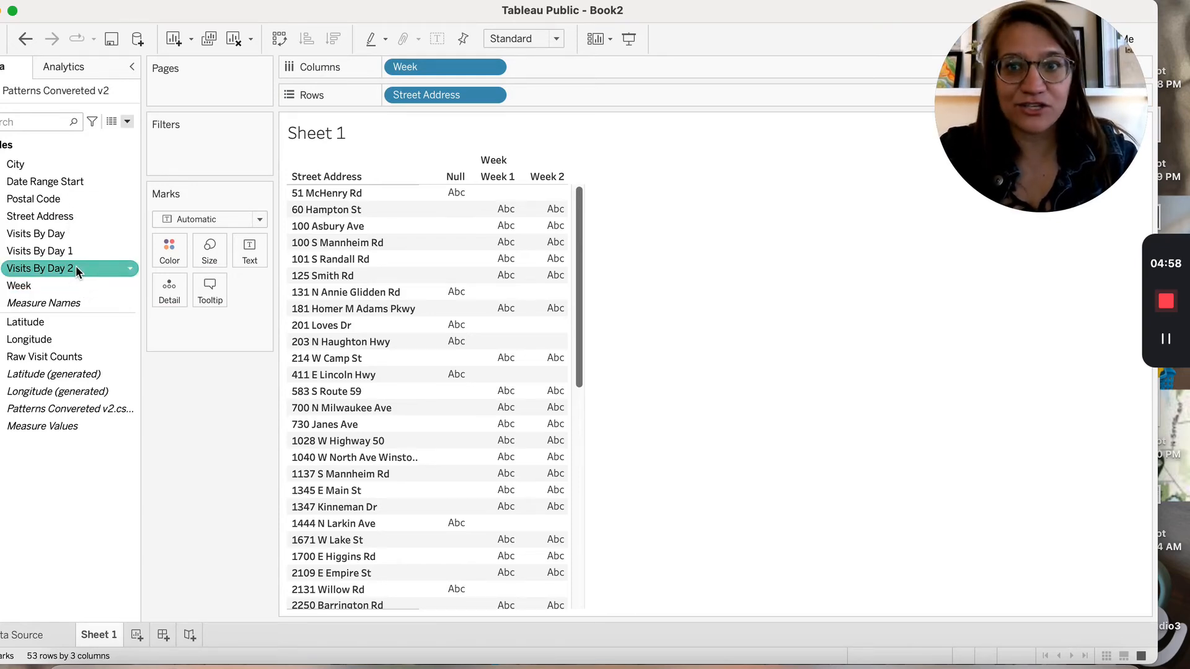
{"action": "left_click_drag", "start_coordinate": [75, 266], "coordinate": [244, 255]}
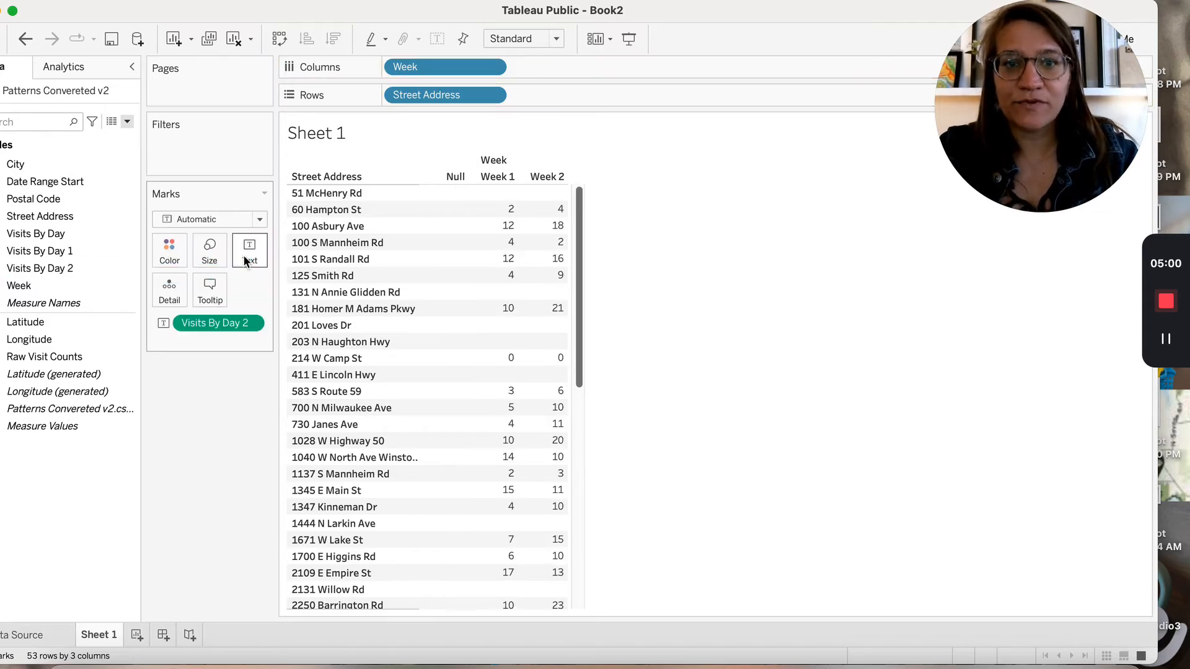
Drag the Week field onto the Filters shelf
{"action": "left_click", "coordinate": [46, 220]}
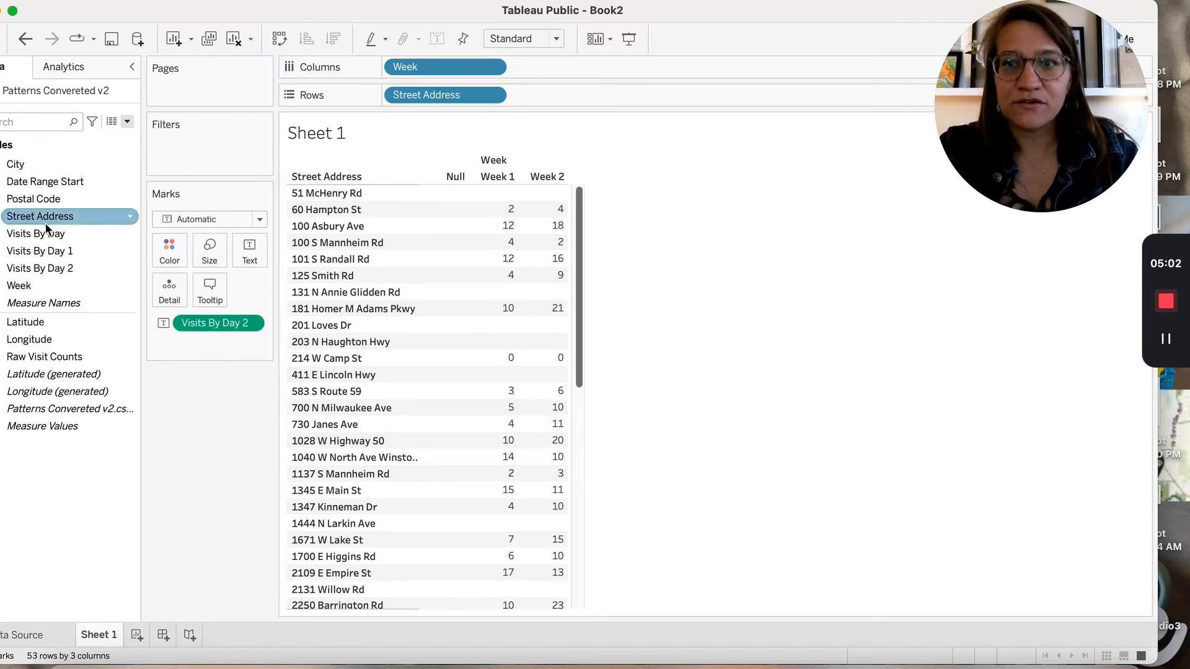
{"action": "left_click", "coordinate": [47, 284]}
{"action": "left_click_drag", "start_coordinate": [47, 283], "coordinate": [209, 148]}
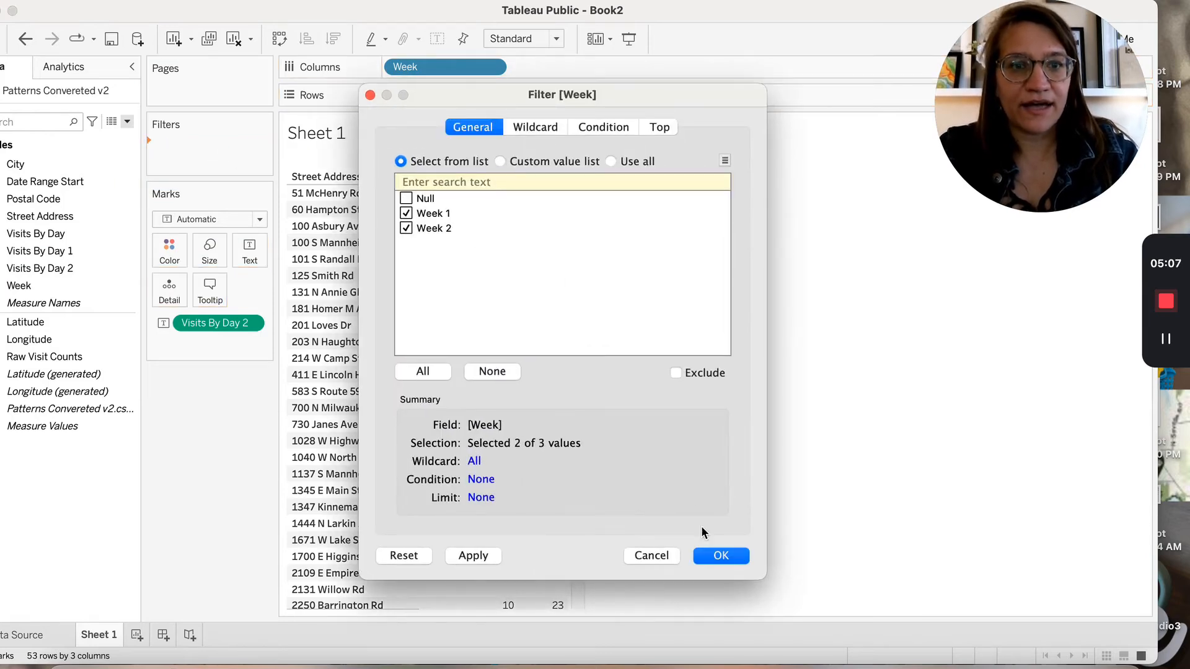
Confirm the Week filter with Null excluded, leaving only Week 1 and Week 2 columns
{"action": "left_click", "coordinate": [721, 556]}
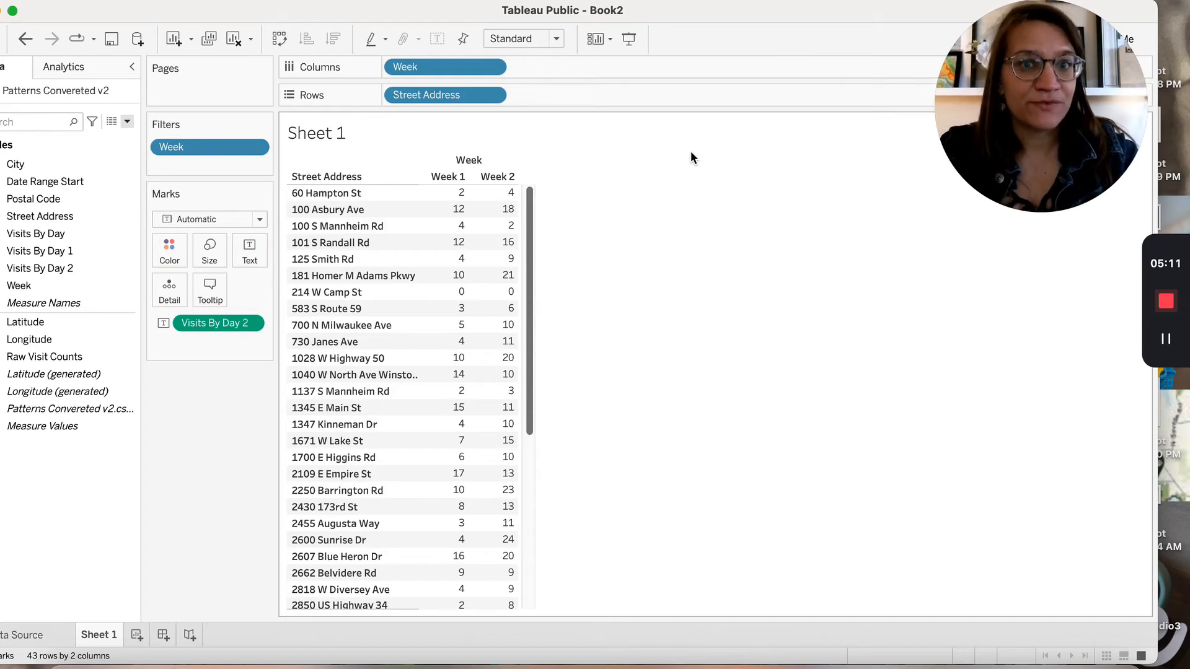
{"action": "mouse_move", "coordinate": [521, 195]}
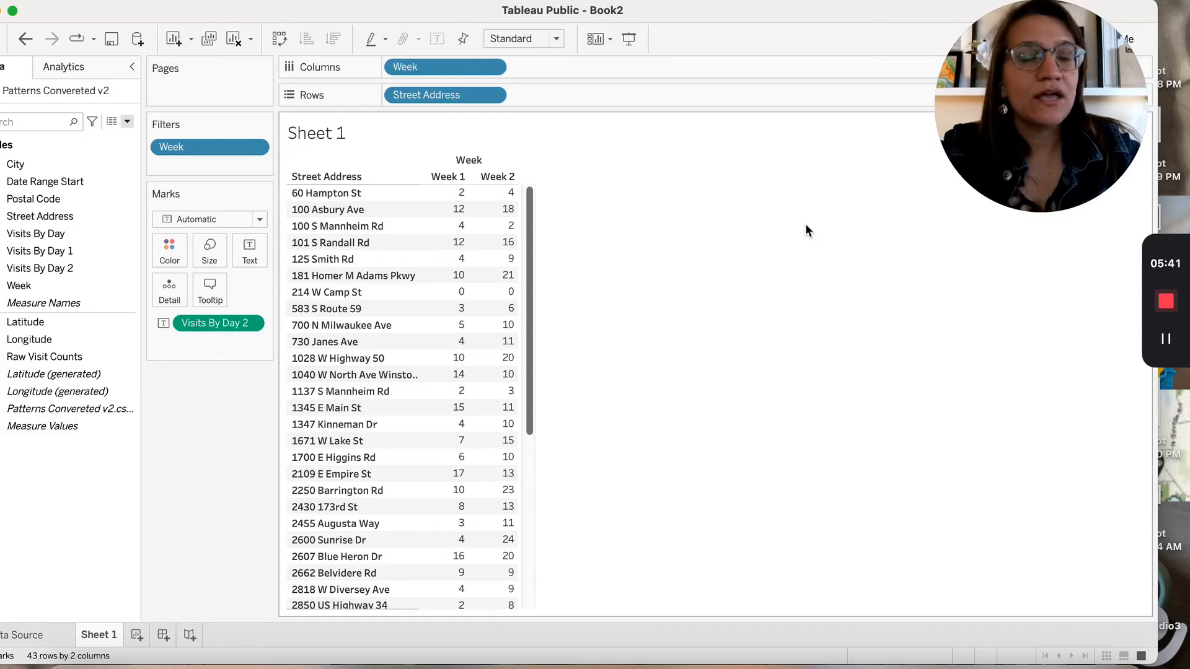
Create a new calculated field named Difference
{"action": "left_click", "coordinate": [127, 122]}
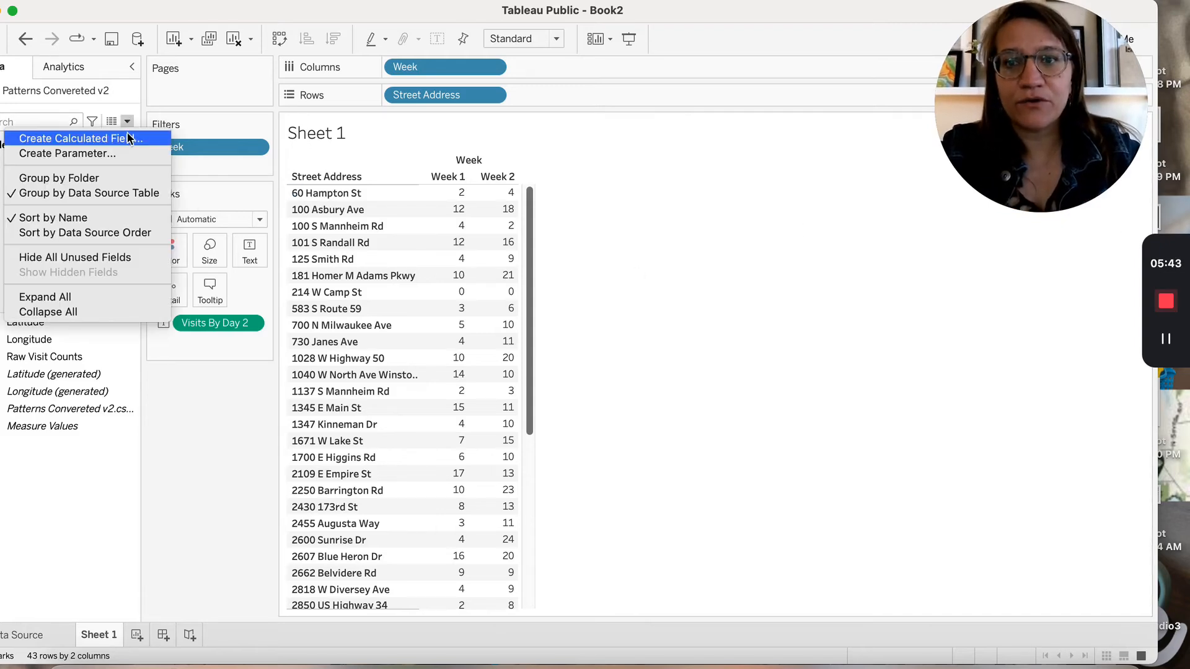
{"action": "left_click", "coordinate": [127, 132]}
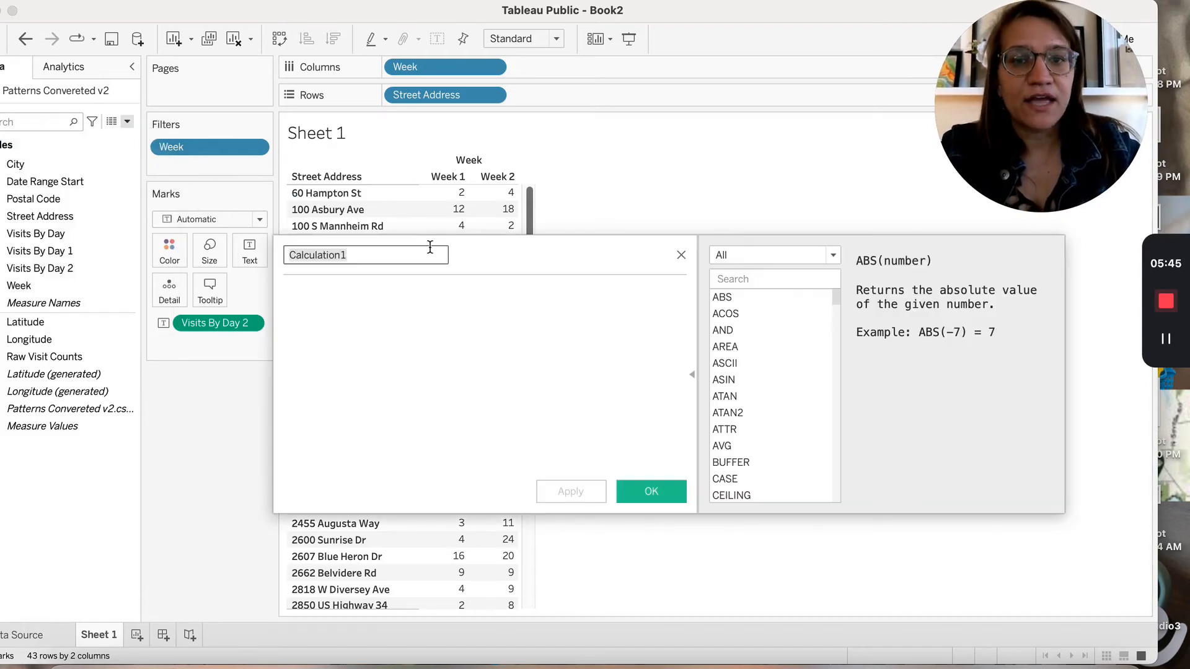
{"action": "key", "text": "BackSpace"}
{"action": "type", "text": "Difference"}
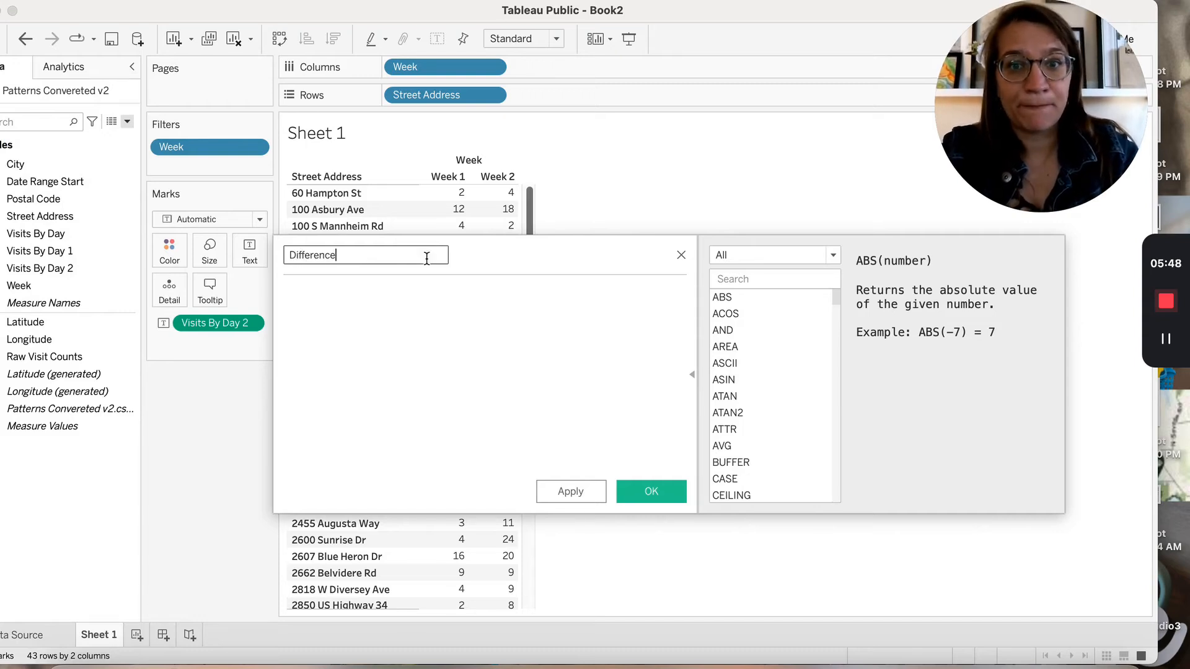
Start the Difference formula with SUM([Visits By Day 2])
{"action": "left_click", "coordinate": [417, 322]}
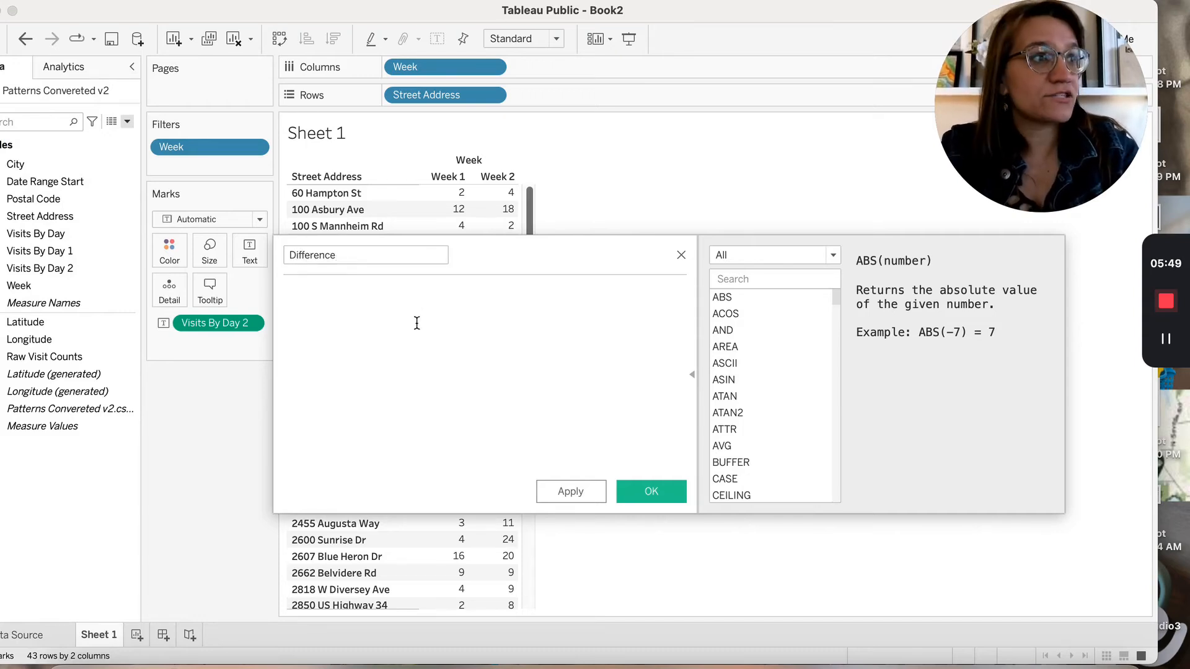
{"action": "type", "text": "SUM"}
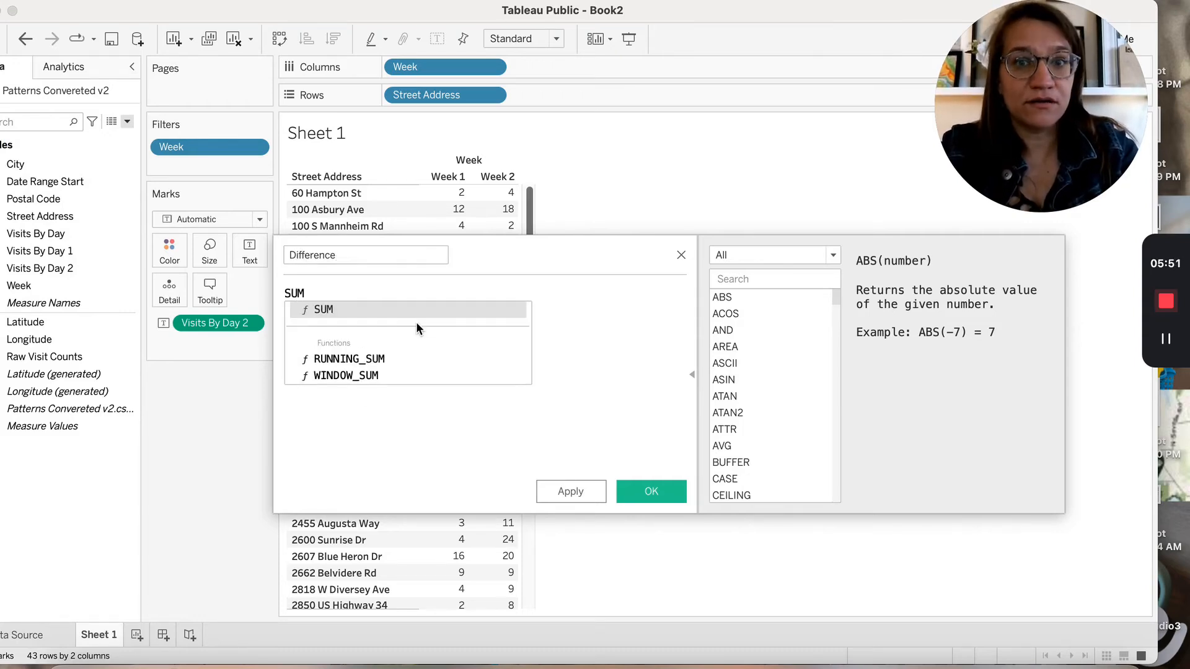
{"action": "key", "text": "Return"}
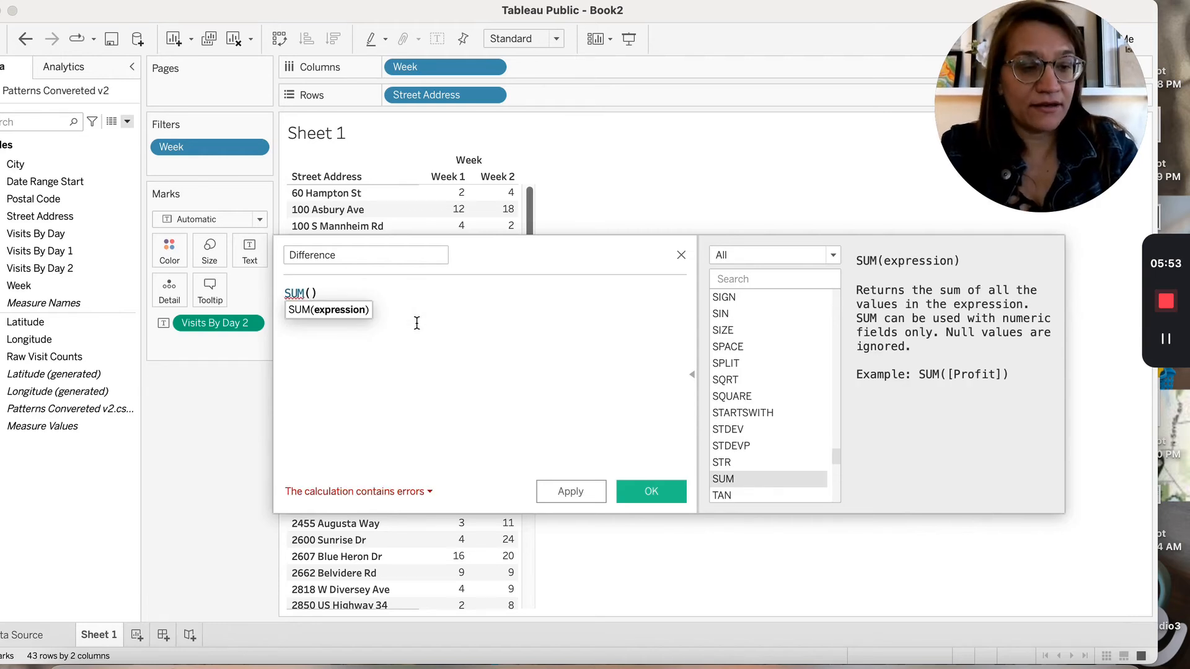
{"action": "type", "text": "[visits"}
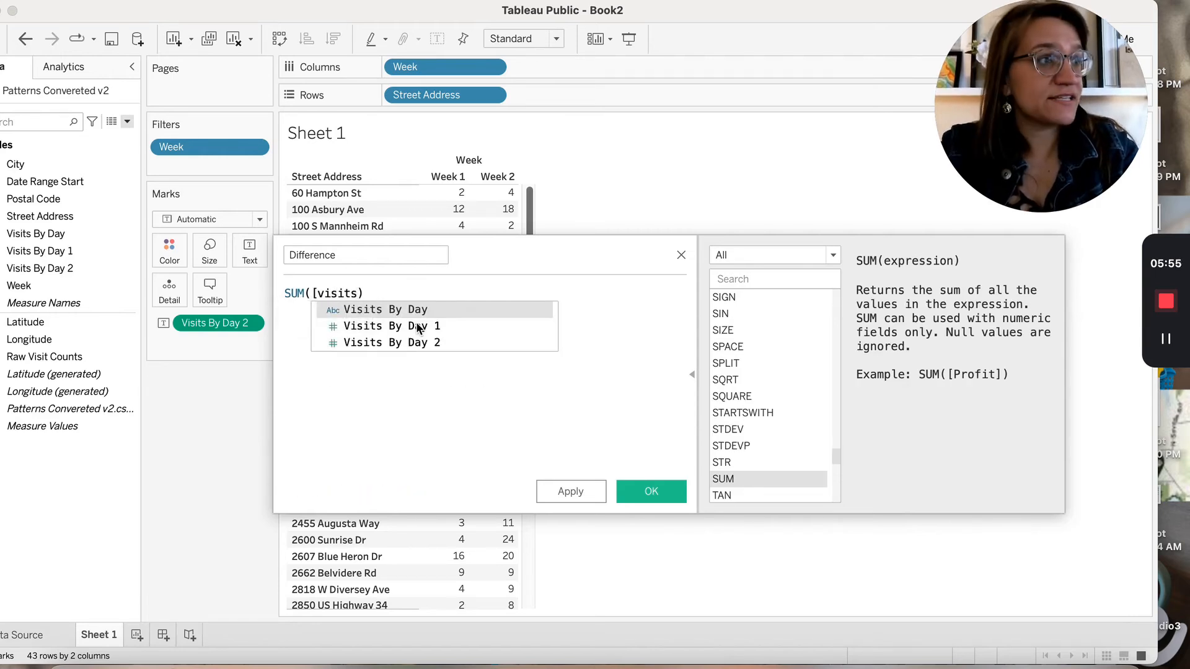
{"action": "key", "text": "Down"}
{"action": "key", "text": "Down"}
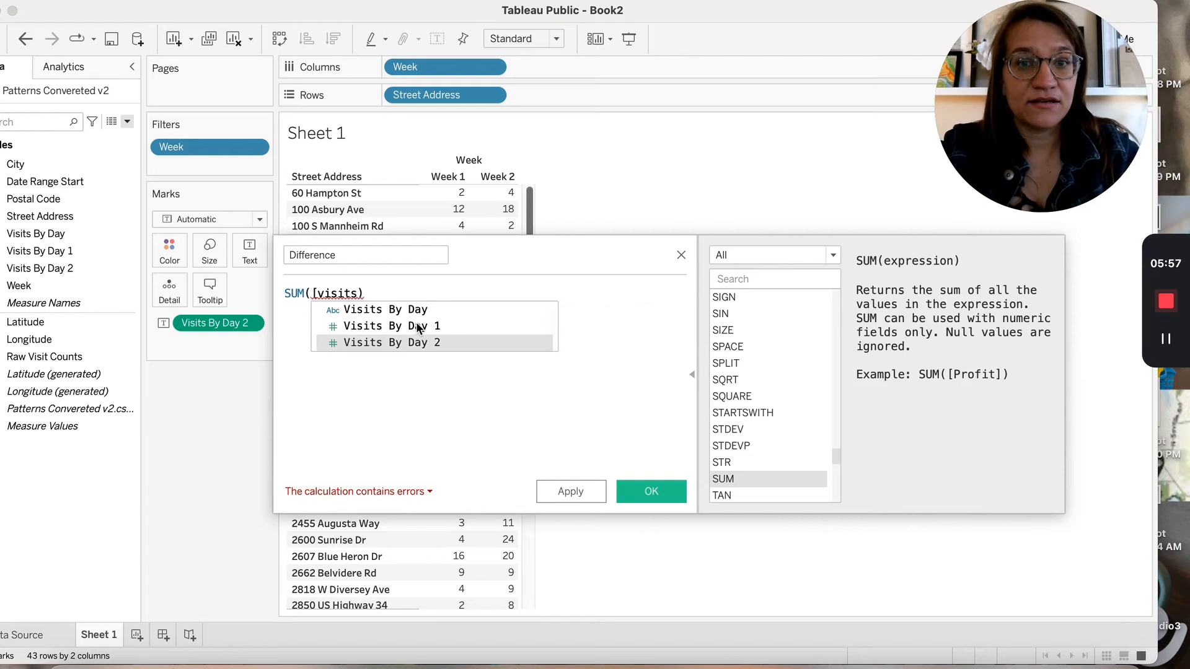
{"action": "key", "text": "Return"}
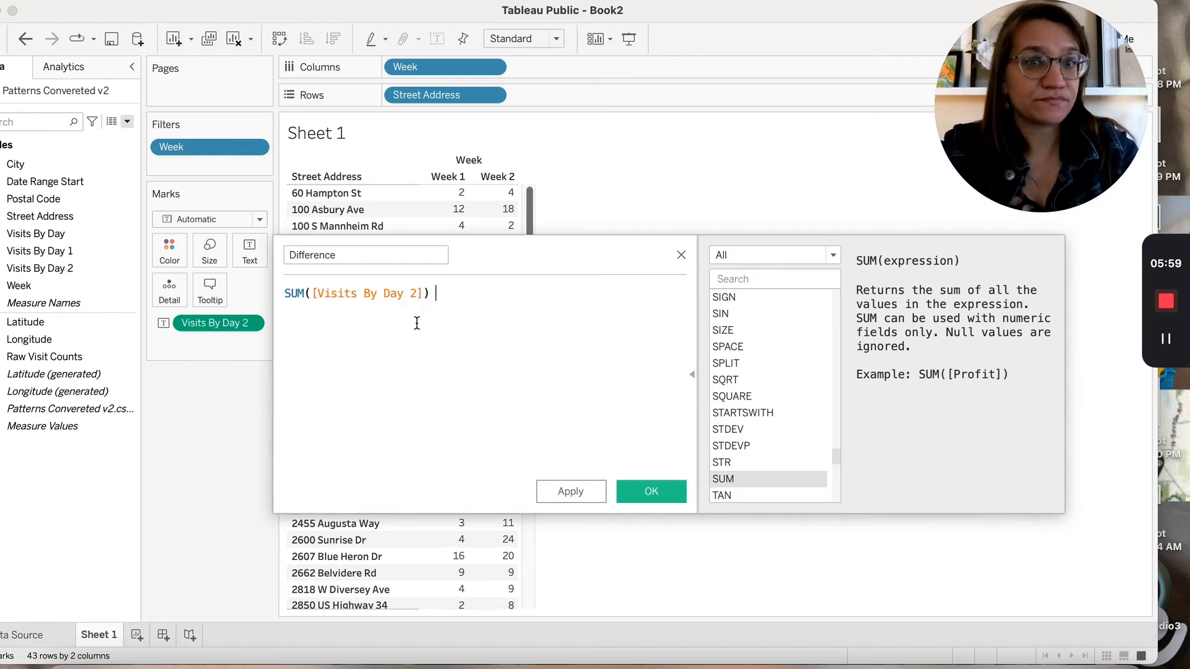
Subtract LOOKUP(ZN(SUM([Visits By Day 2])),-1) to compare against the previous week
{"action": "type", "text": "- "}
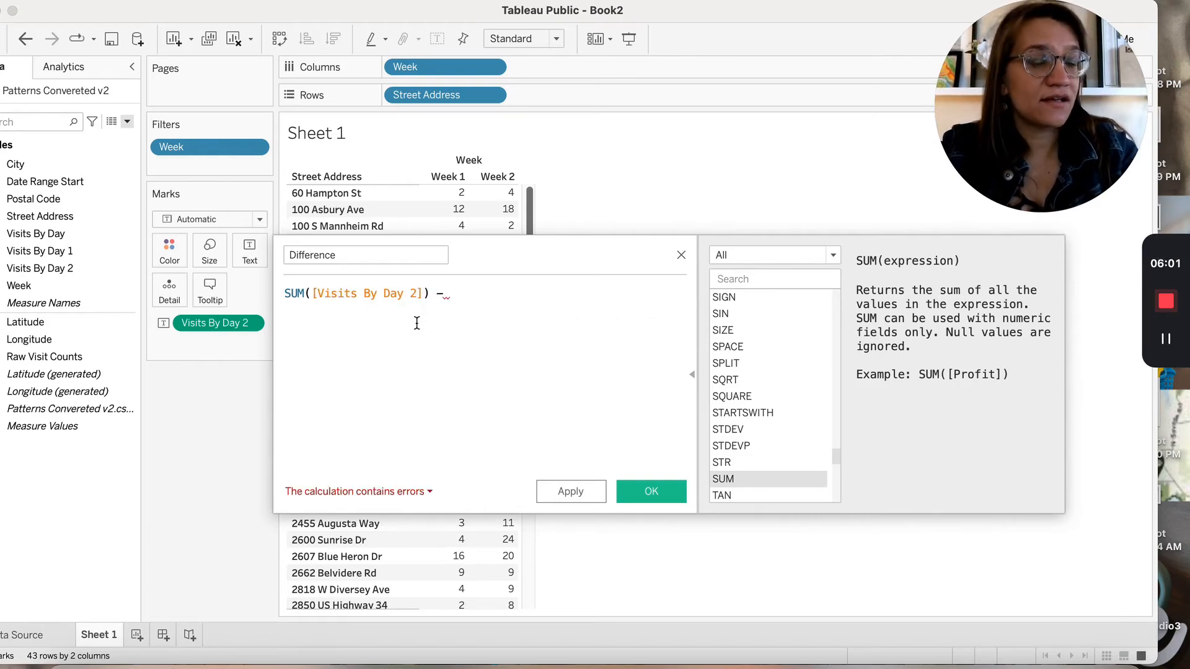
{"action": "type", "text": "Look"}
{"action": "key", "text": "Return"}
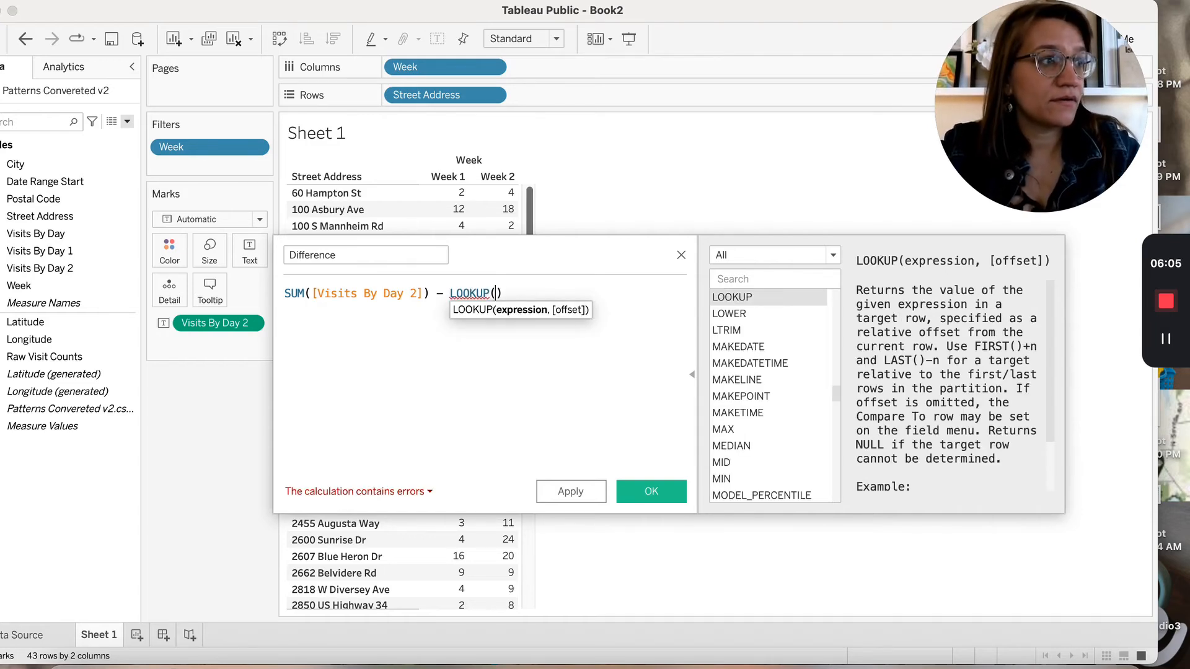
{"action": "type", "text": "zn"}
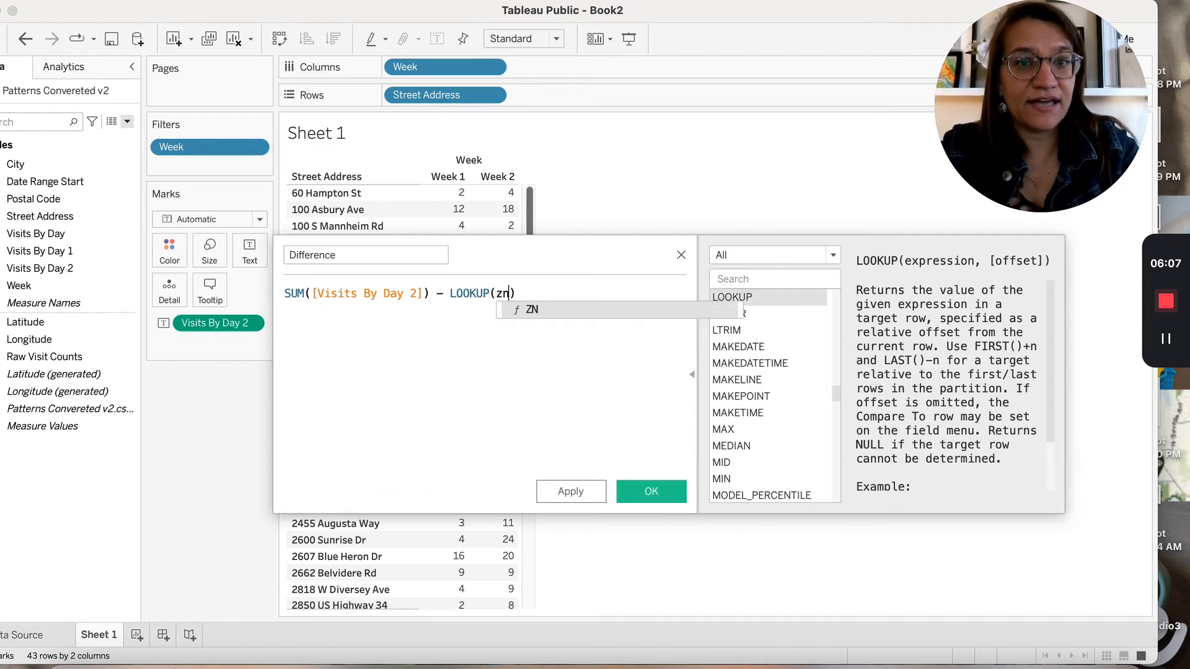
{"action": "key", "text": "Return"}
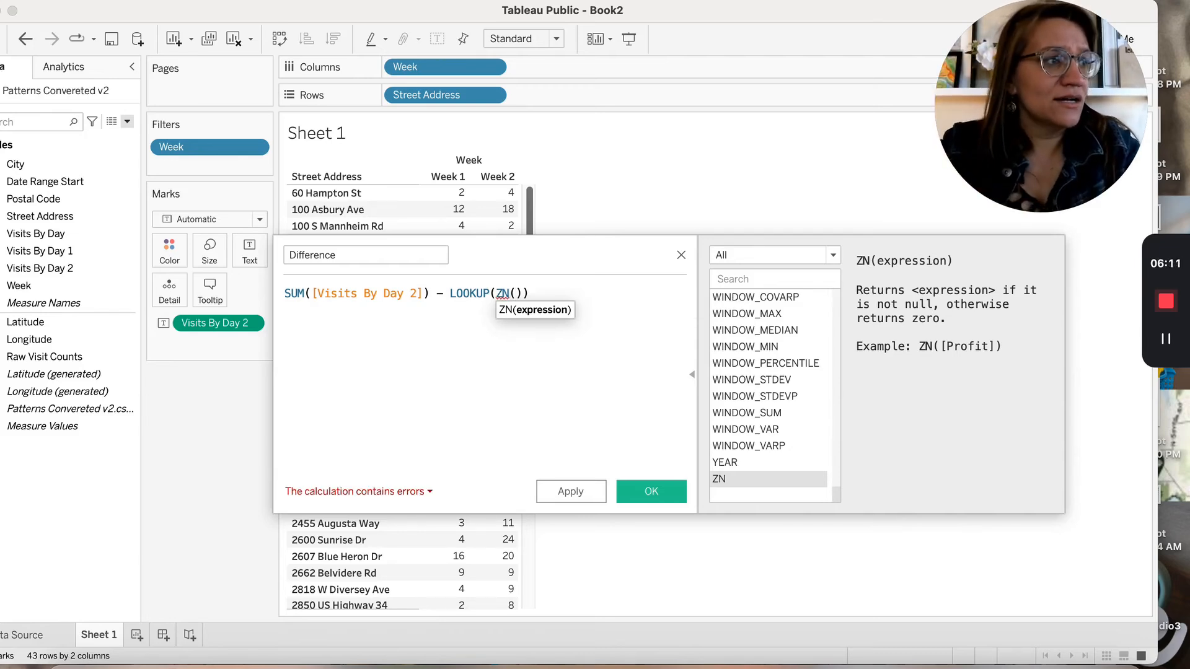
{"action": "type", "text": "sum"}
{"action": "key", "text": "Return"}
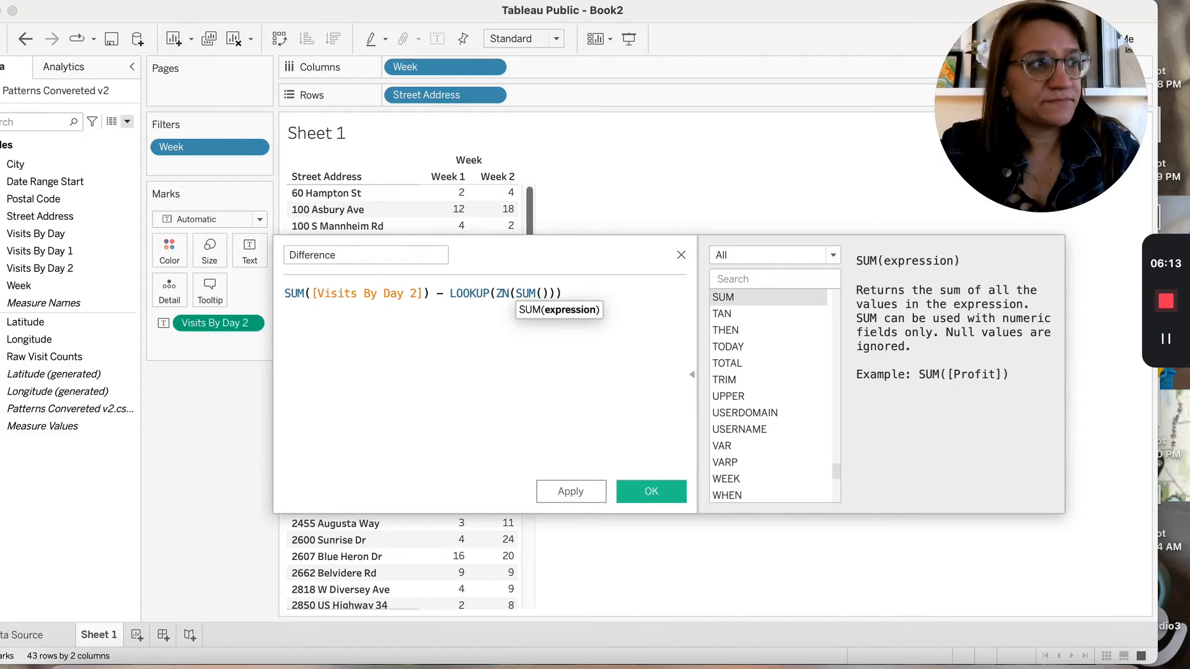
{"action": "type", "text": "["}
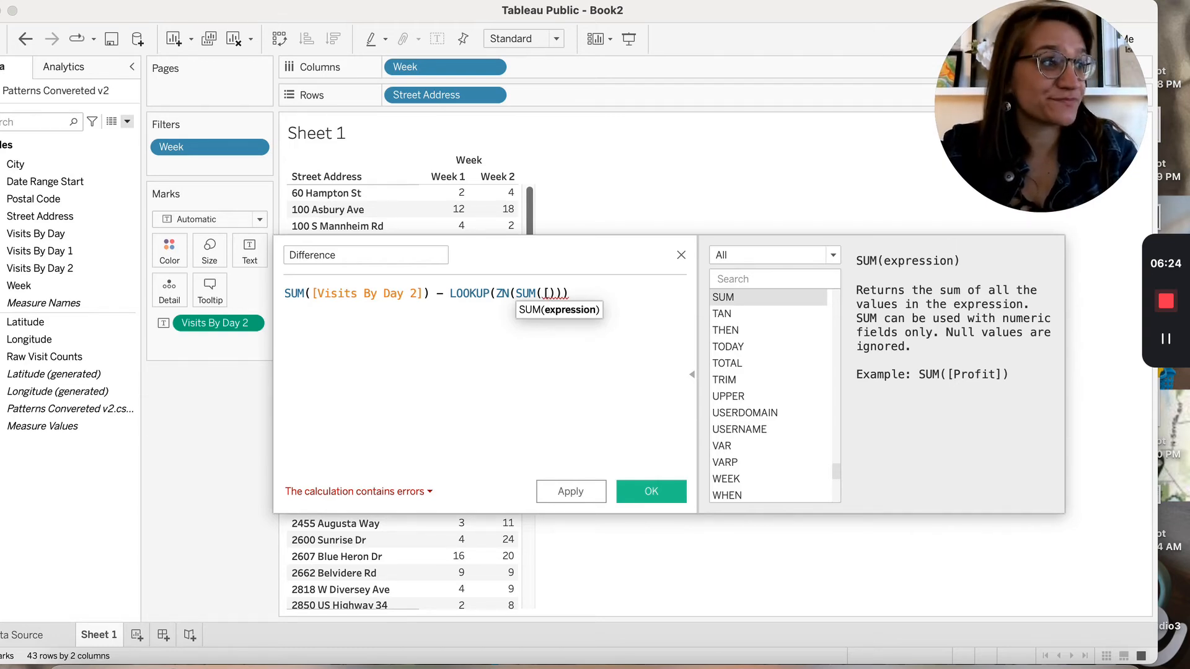
{"action": "type", "text": "vi"}
{"action": "key", "text": "Down"}
{"action": "key", "text": "Down"}
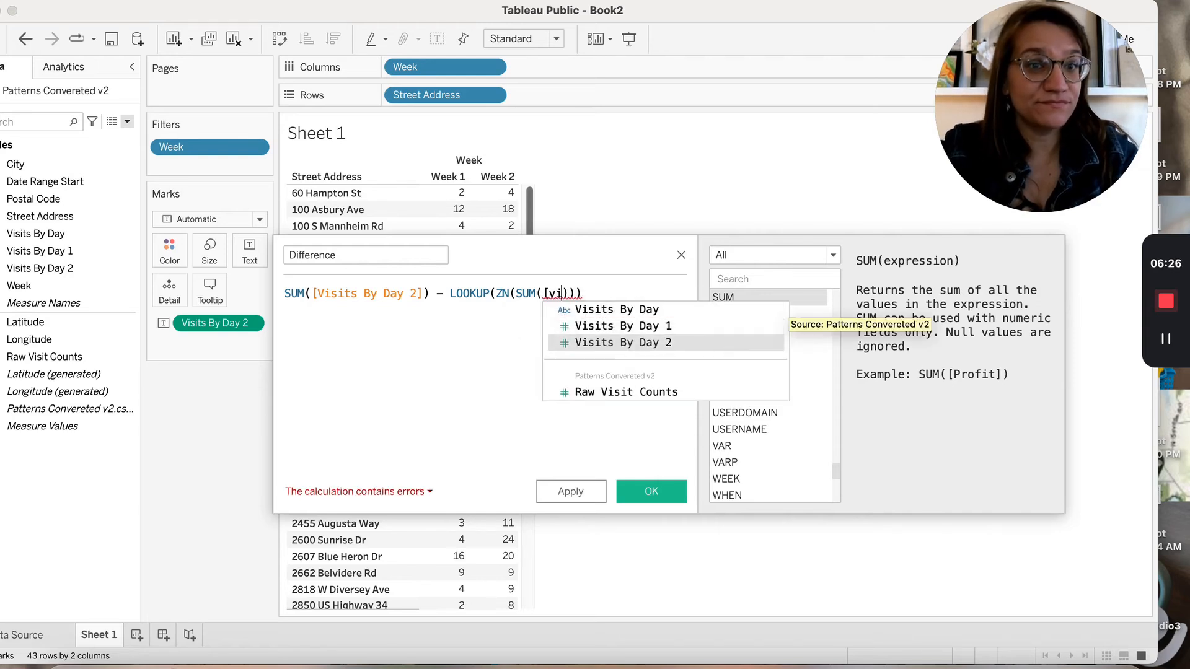
{"action": "key", "text": "Return"}
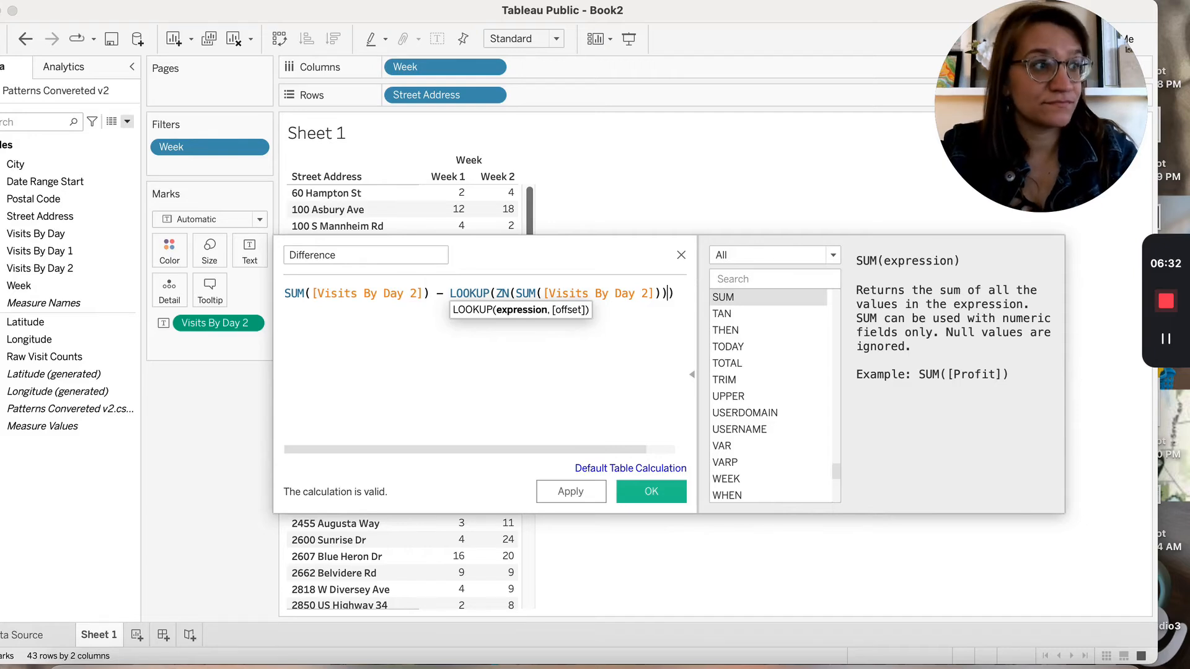
{"action": "type", "text": ",-1"}
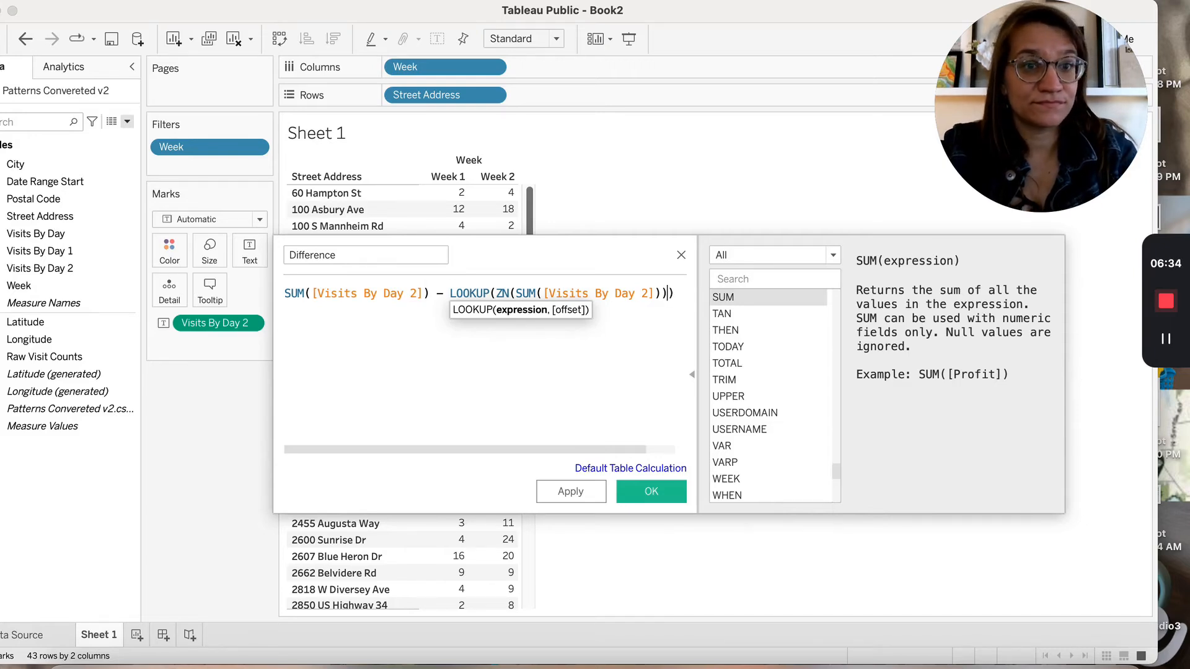
{"action": "type", "text": ")"}
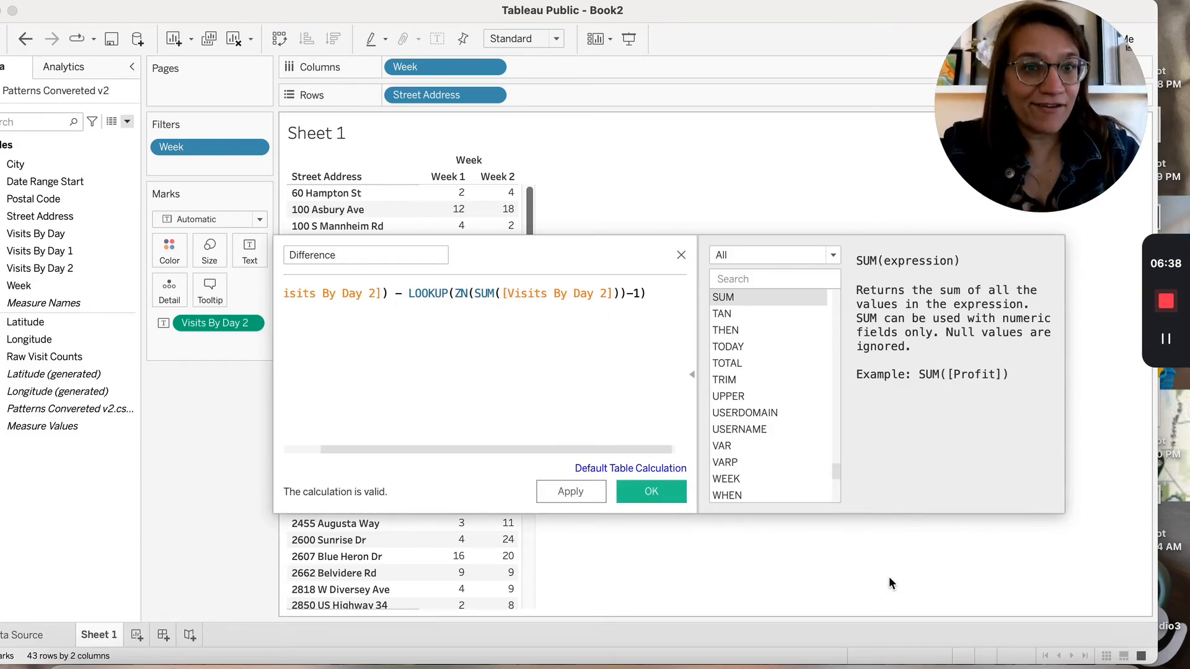
Set Difference to compute along Week, save it, and add it to Detail
{"action": "left_click", "coordinate": [639, 471]}
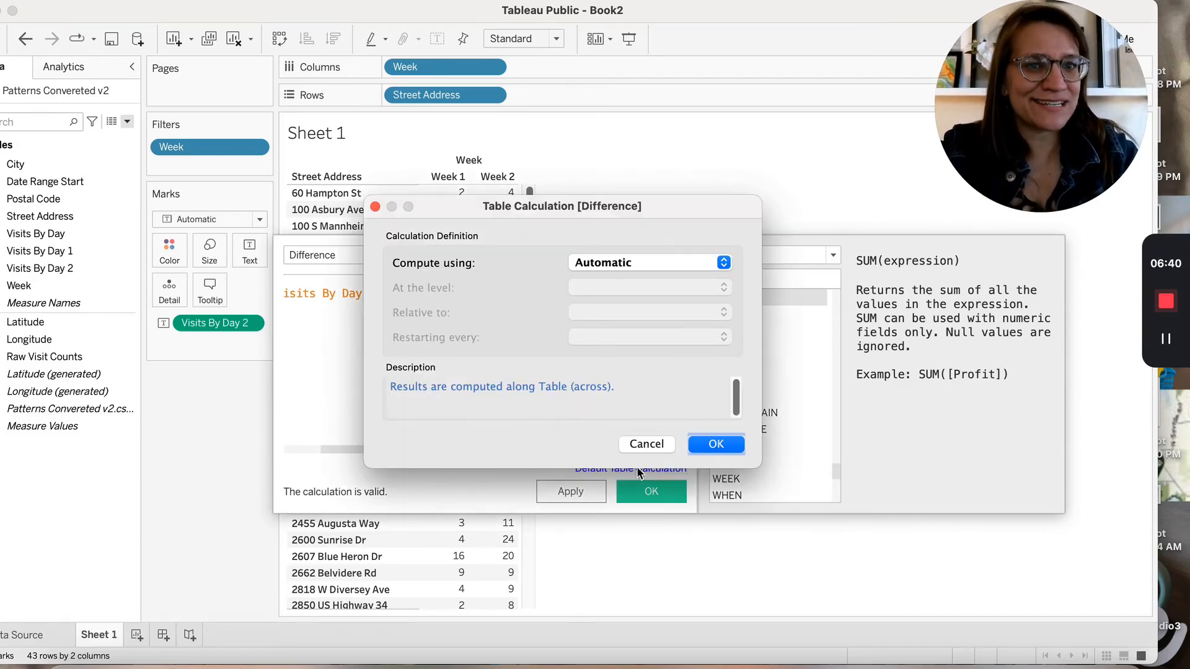
{"action": "left_click", "coordinate": [615, 262]}
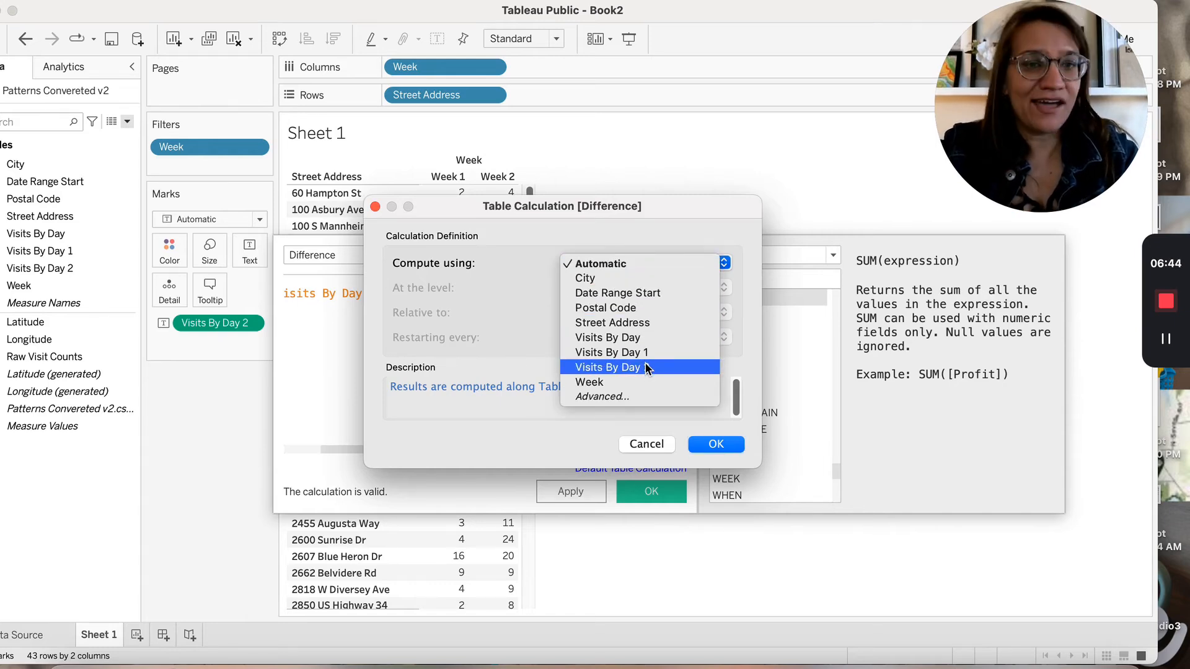
{"action": "left_click", "coordinate": [655, 382]}
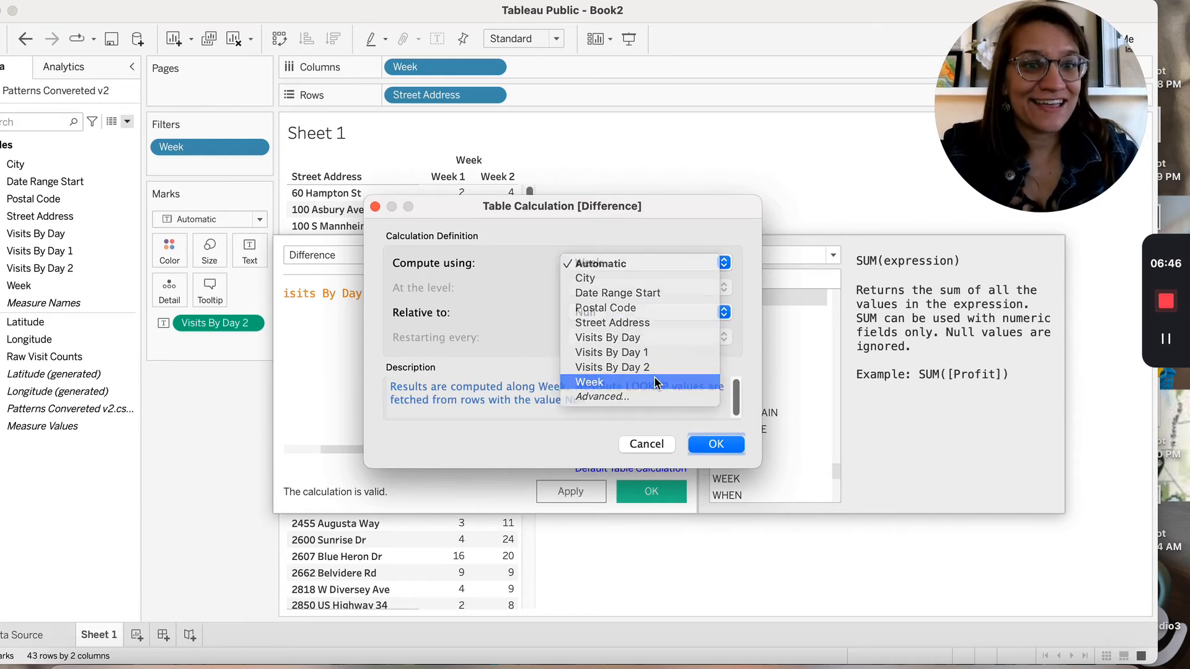
{"action": "left_click", "coordinate": [714, 451]}
{"action": "left_click", "coordinate": [649, 509]}
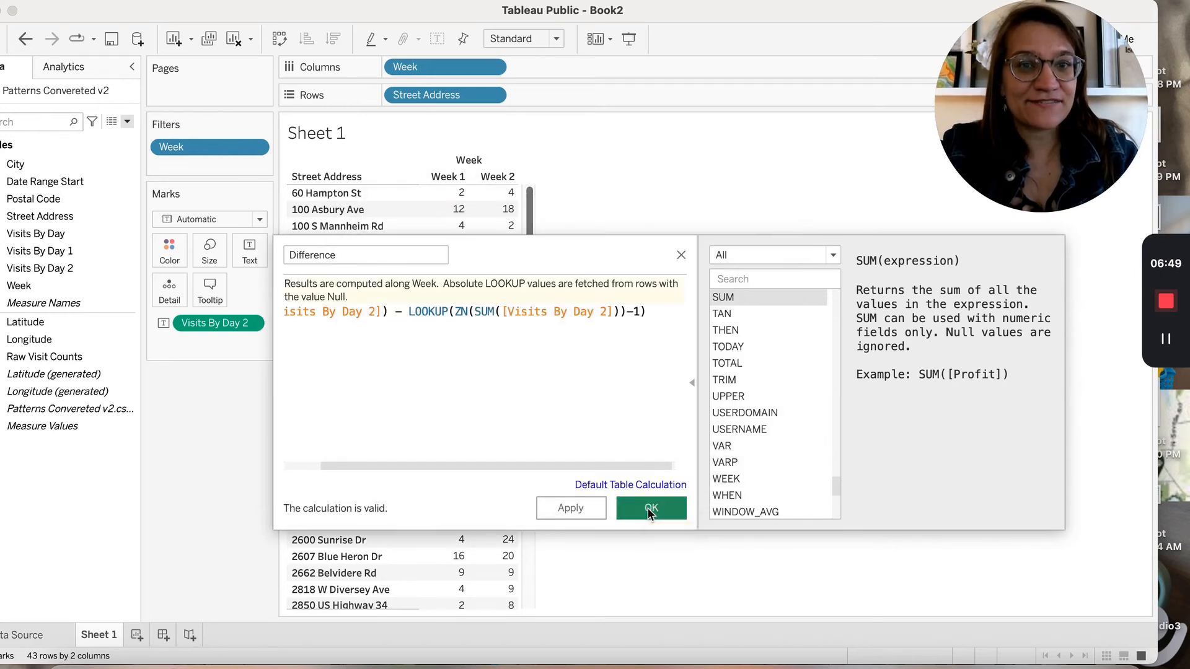
{"action": "left_click_drag", "start_coordinate": [122, 324], "coordinate": [218, 333]}
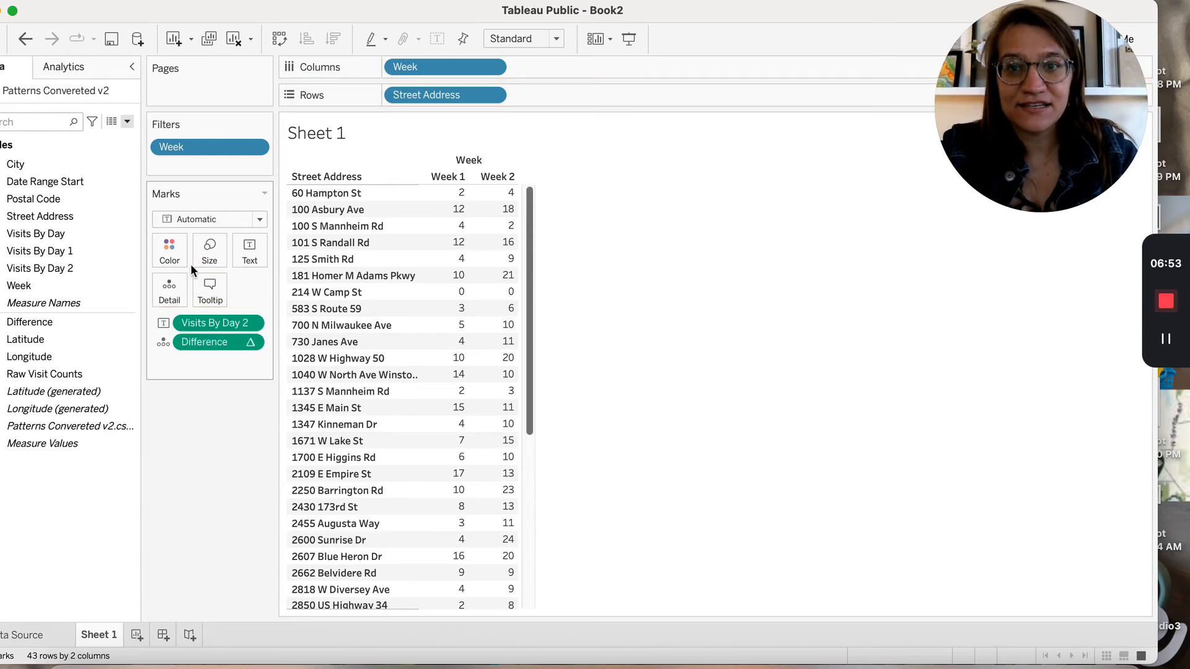
Show Difference values as text in the table, then add a new blank worksheet
{"action": "left_click", "coordinate": [252, 248]}
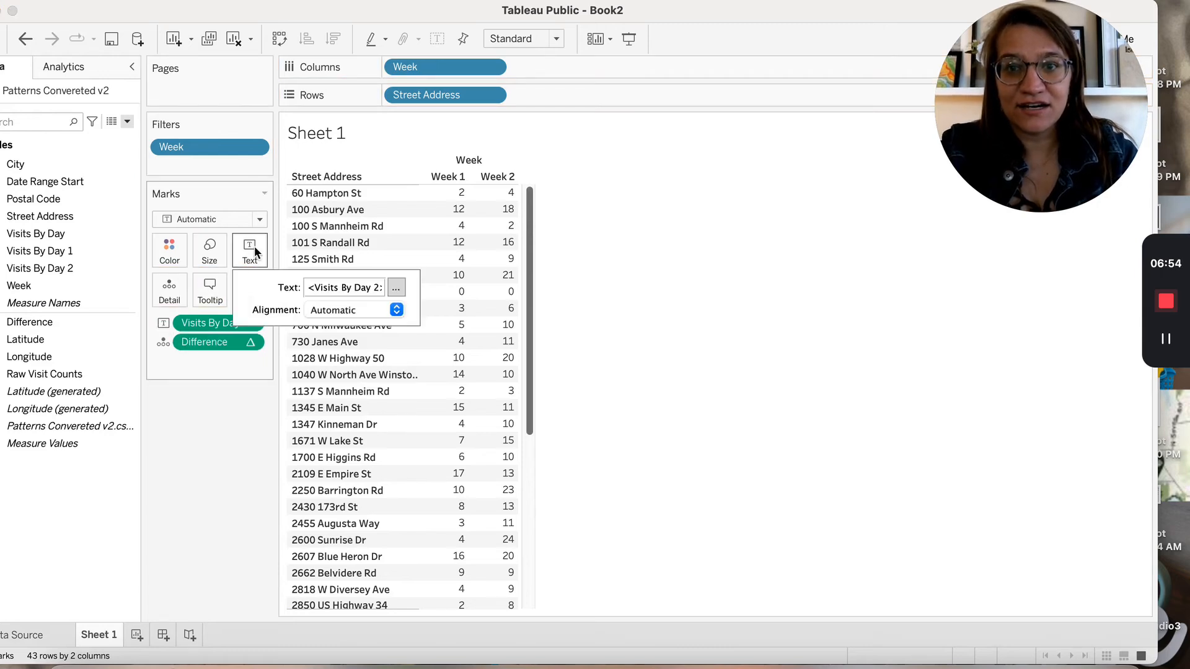
{"action": "left_click", "coordinate": [163, 343]}
{"action": "left_click", "coordinate": [198, 379]}
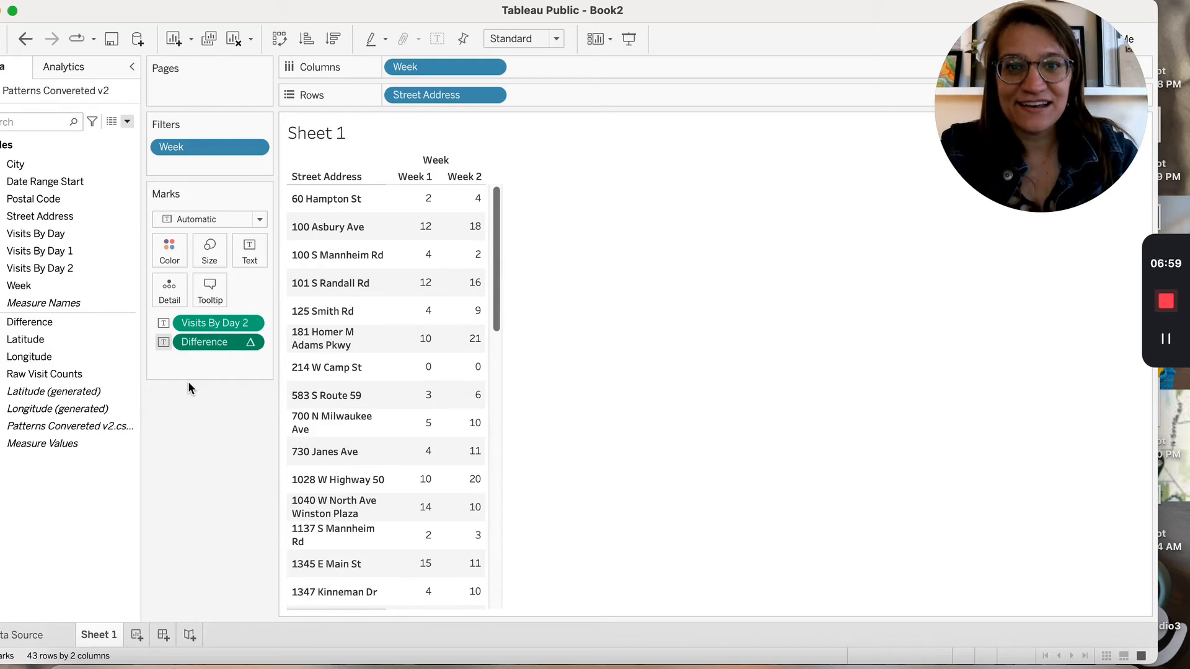
{"action": "left_click_drag", "start_coordinate": [177, 346], "coordinate": [74, 384]}
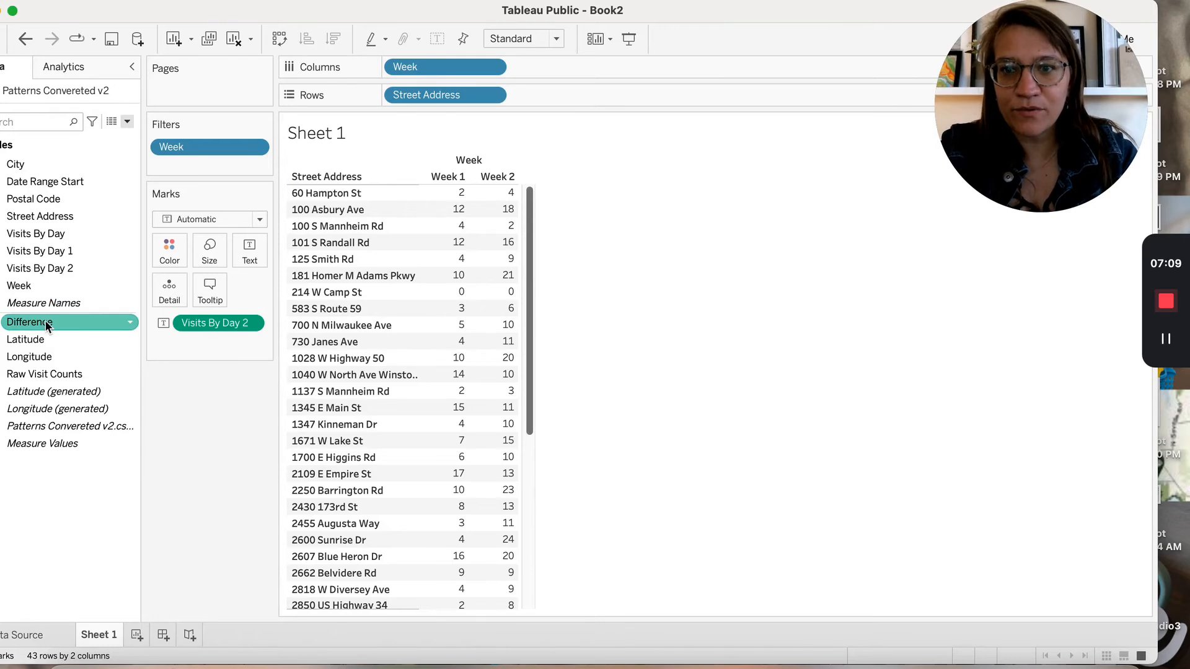
{"action": "left_click_drag", "start_coordinate": [38, 322], "coordinate": [214, 349]}
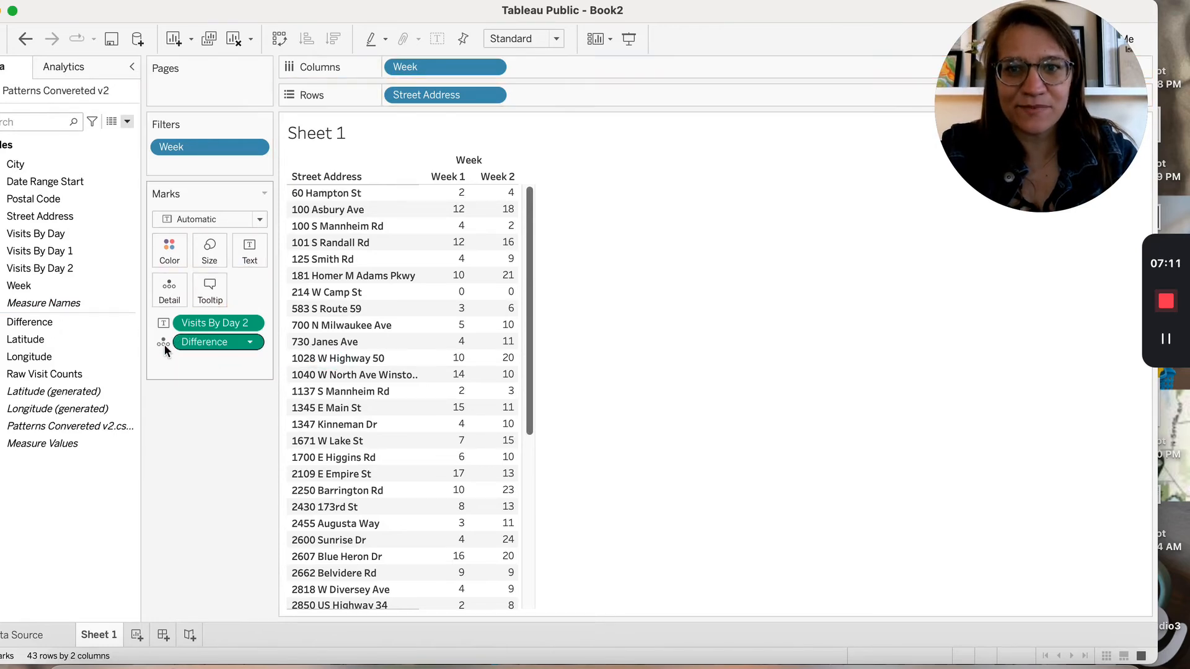
{"action": "left_click", "coordinate": [163, 345]}
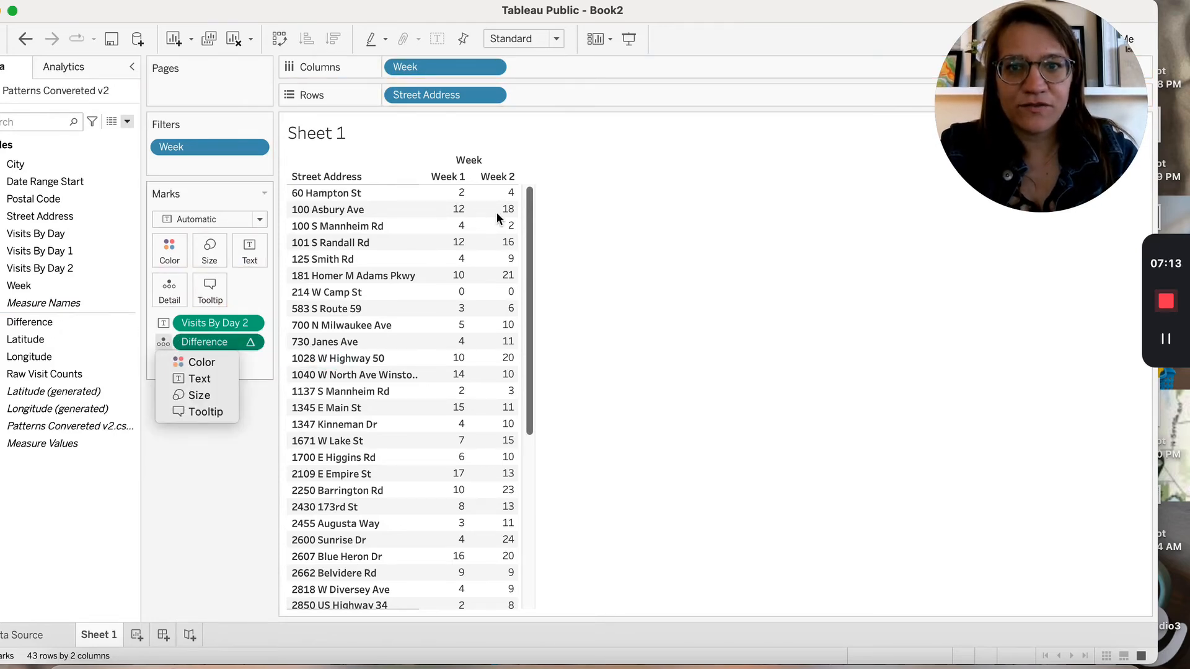
{"action": "left_click", "coordinate": [189, 382]}
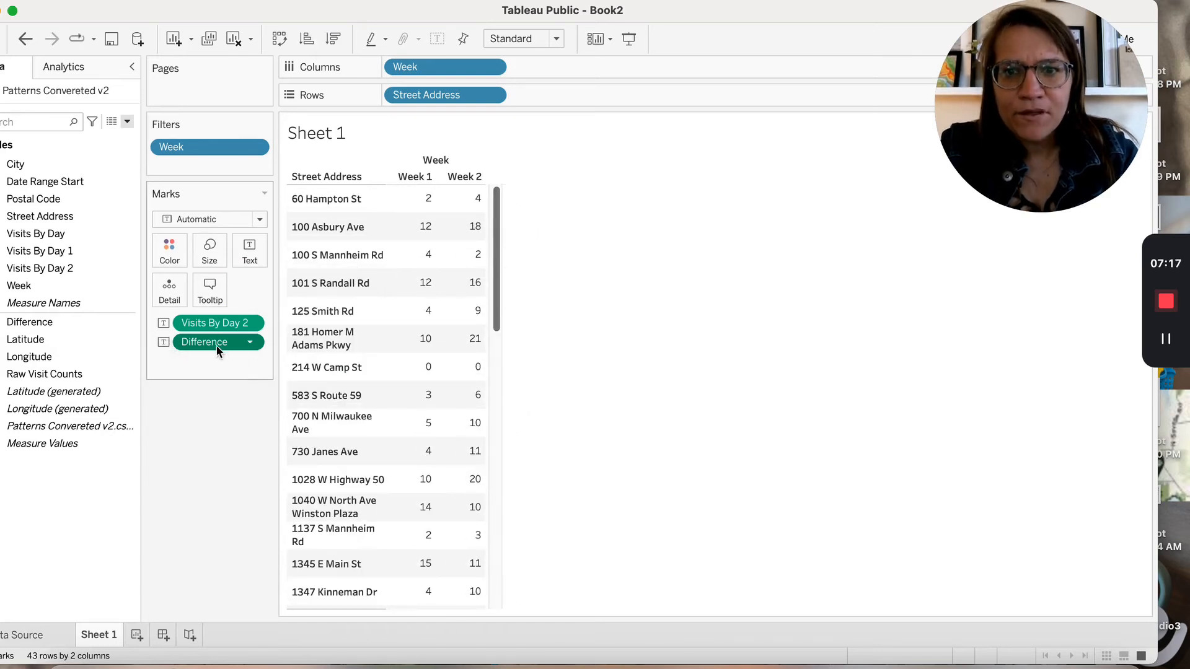
{"action": "mouse_move", "coordinate": [210, 344]}
{"action": "left_mouse_down"}
{"action": "mouse_move", "coordinate": [496, 285]}
{"action": "mouse_move", "coordinate": [480, 87]}
{"action": "mouse_move", "coordinate": [531, 97]}
{"action": "mouse_move", "coordinate": [258, 270]}
{"action": "mouse_move", "coordinate": [217, 341]}
{"action": "left_mouse_up"}
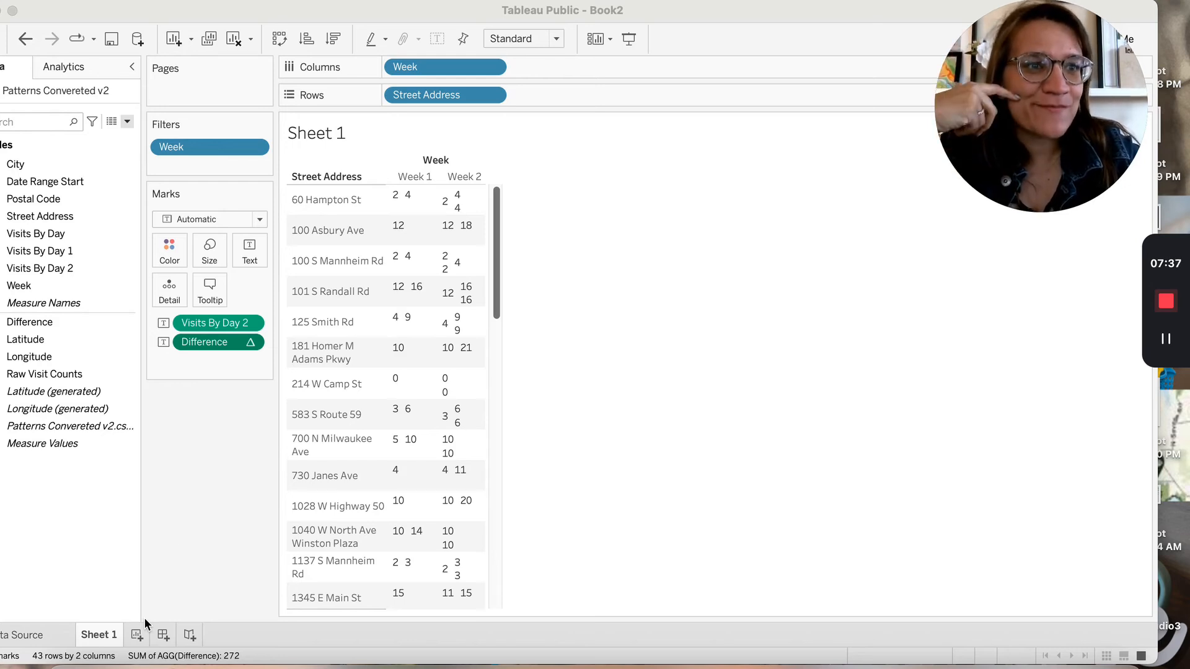
{"action": "left_click", "coordinate": [137, 634]}
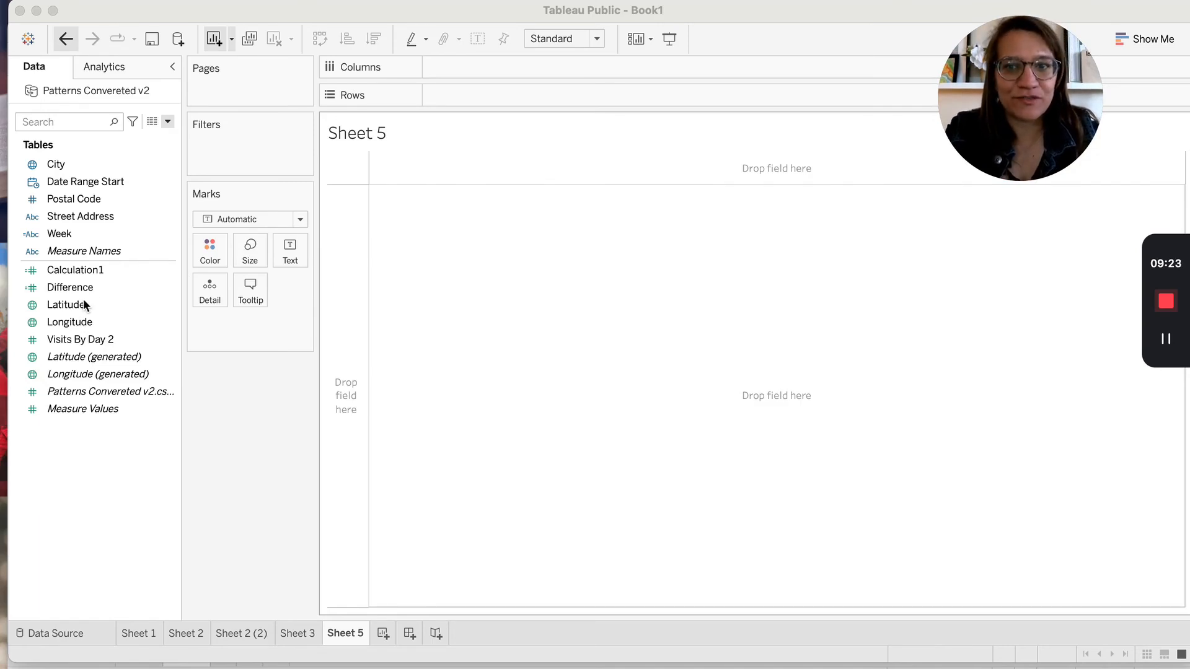
Plot Latitude and Longitude as a map with one point per Street Address
{"action": "double_click", "coordinate": [70, 304]}
{"action": "double_click", "coordinate": [68, 322]}
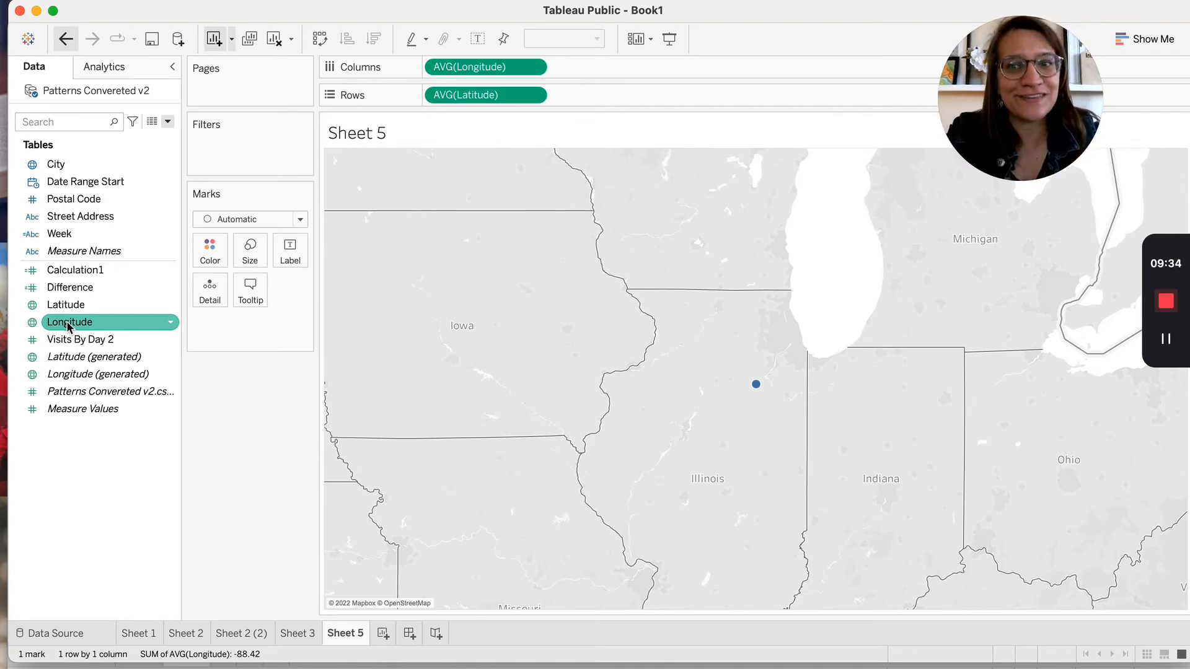
{"action": "left_click_drag", "start_coordinate": [91, 220], "coordinate": [236, 332]}
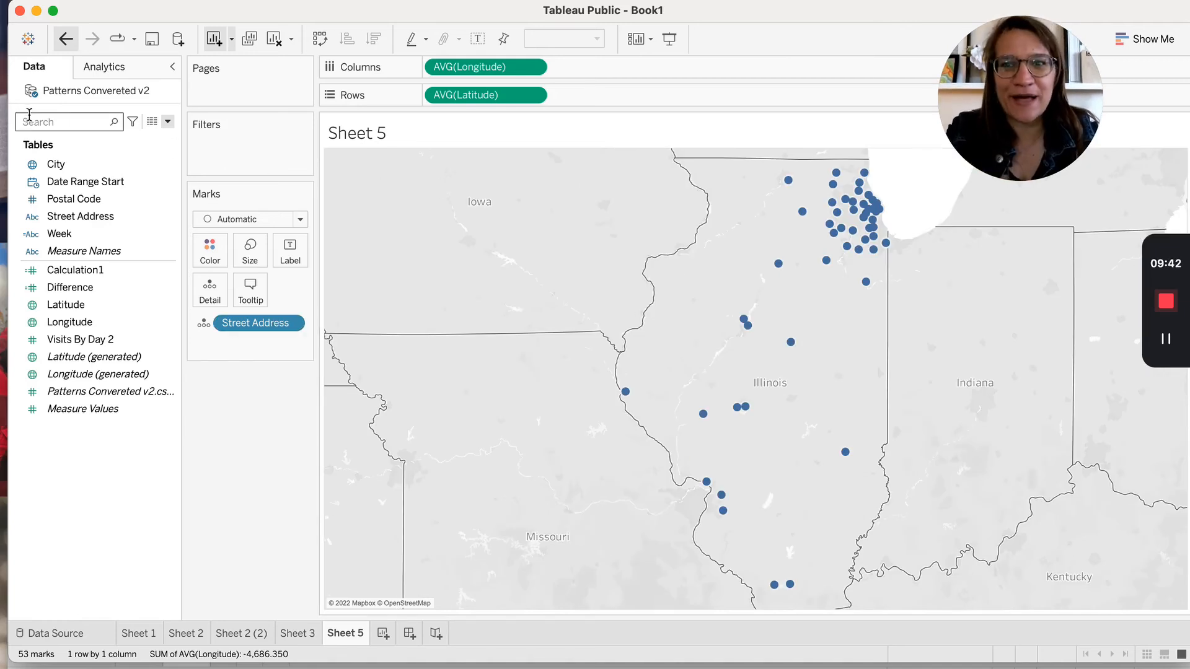
Split the map into Week panels by putting Week on Columns
{"action": "left_click", "coordinate": [46, 121]}
{"action": "type", "text": "week"}
{"action": "left_click_drag", "start_coordinate": [52, 165], "coordinate": [426, 73]}
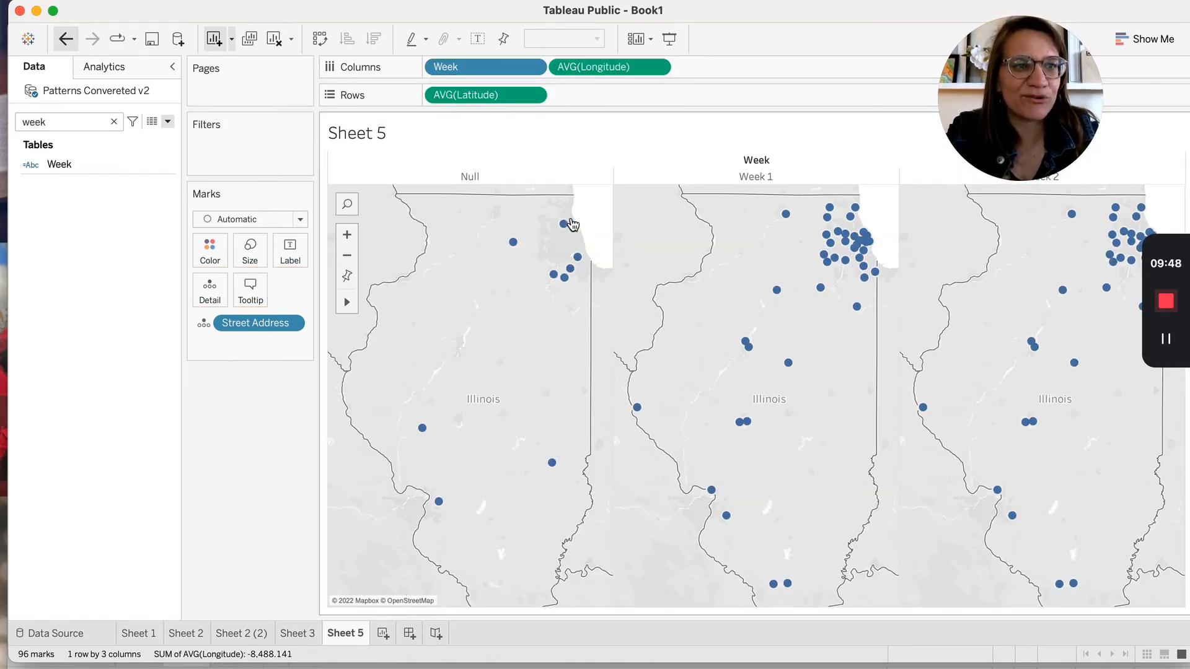
{"action": "left_click", "coordinate": [113, 121]}
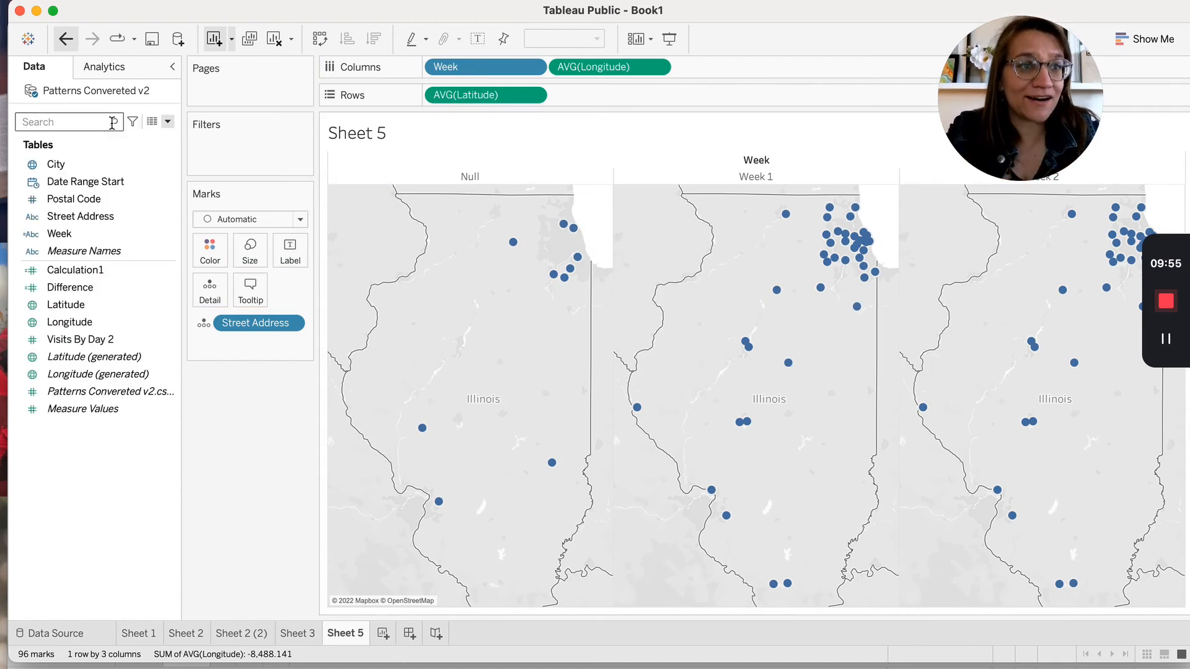
{"action": "left_click", "coordinate": [93, 287]}
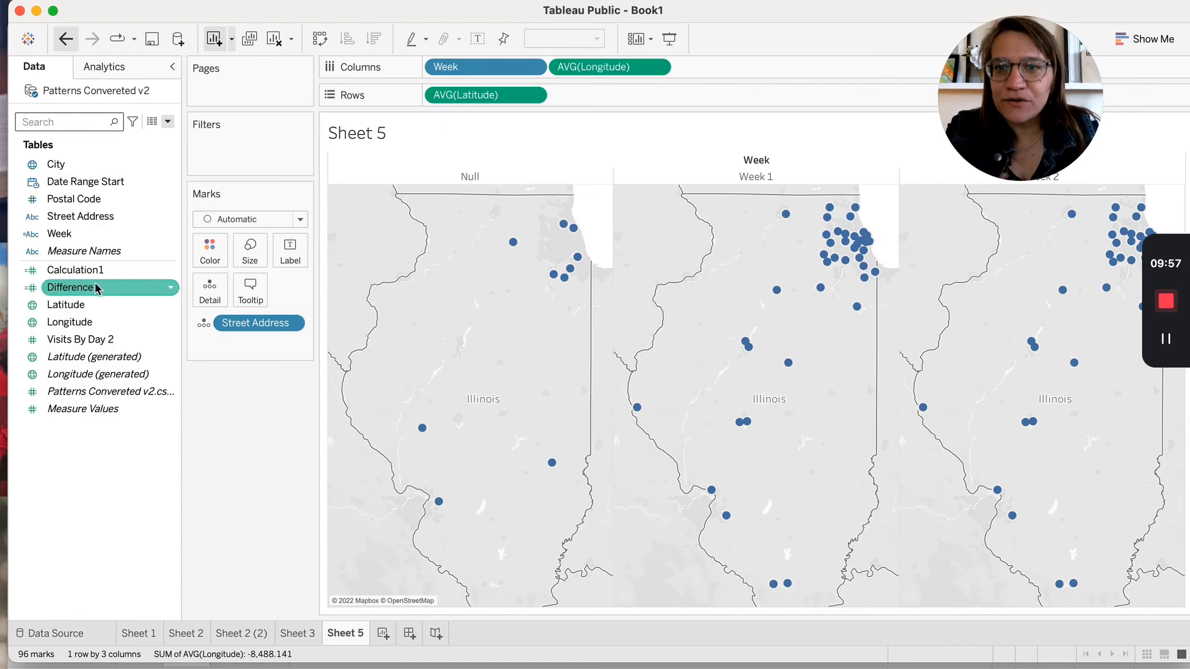
Colour the map points by Difference
{"action": "left_click_drag", "start_coordinate": [96, 288], "coordinate": [220, 259]}
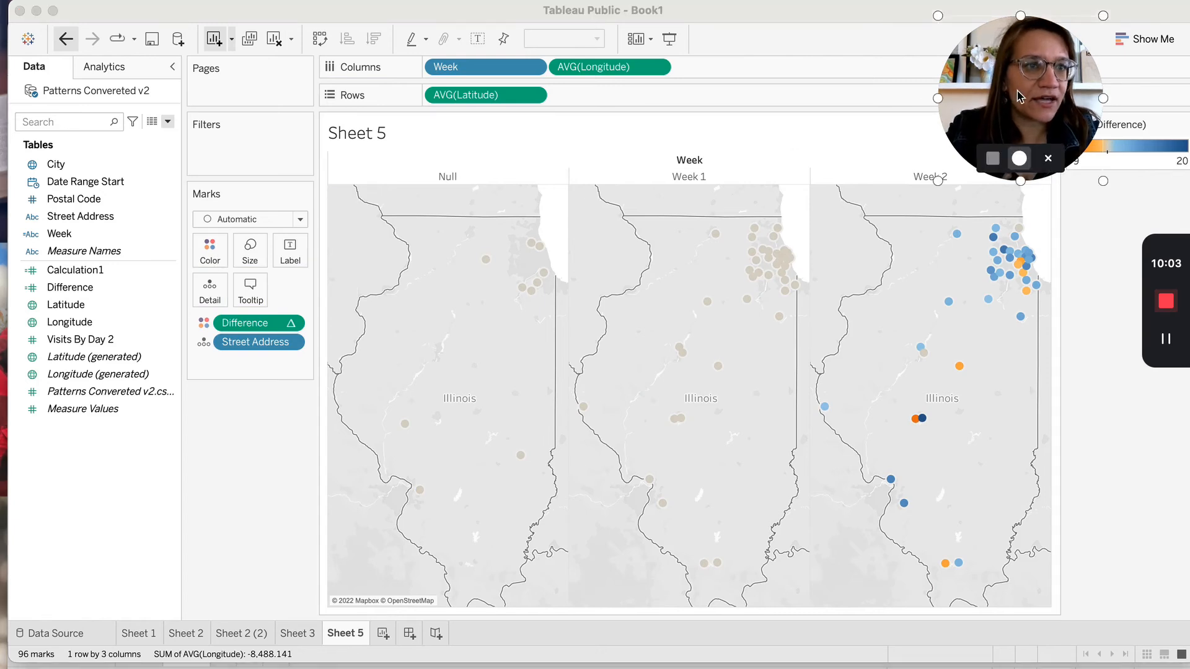
{"action": "left_click_drag", "start_coordinate": [1019, 89], "coordinate": [895, 66]}
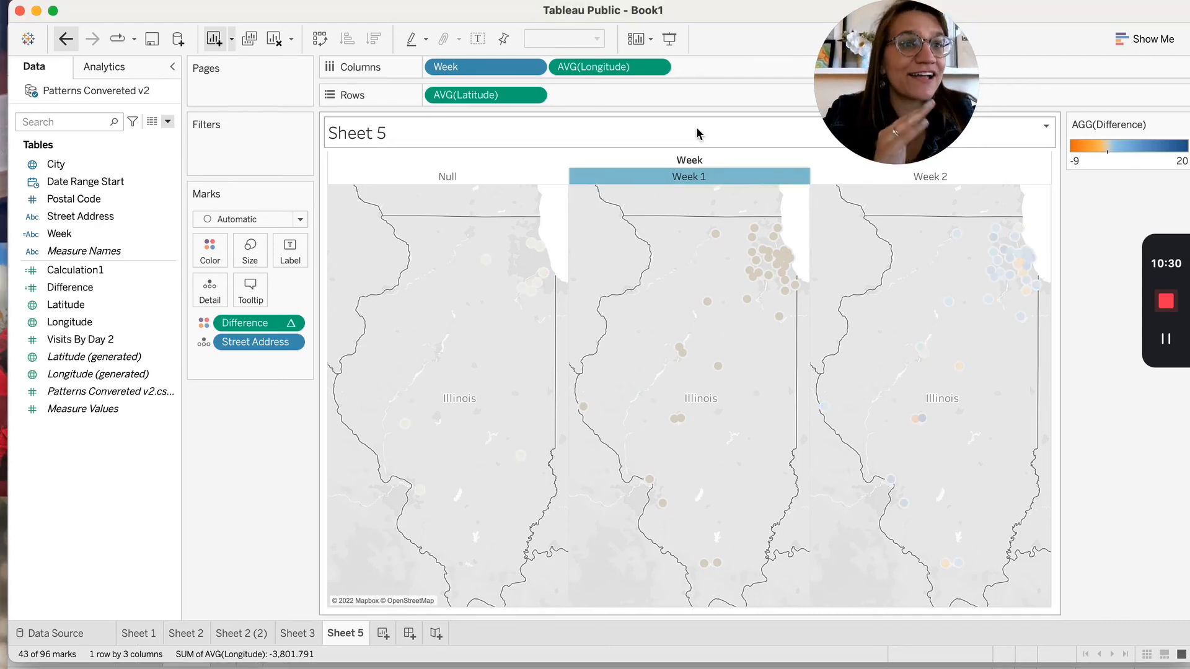
{"action": "left_click", "coordinate": [912, 266]}
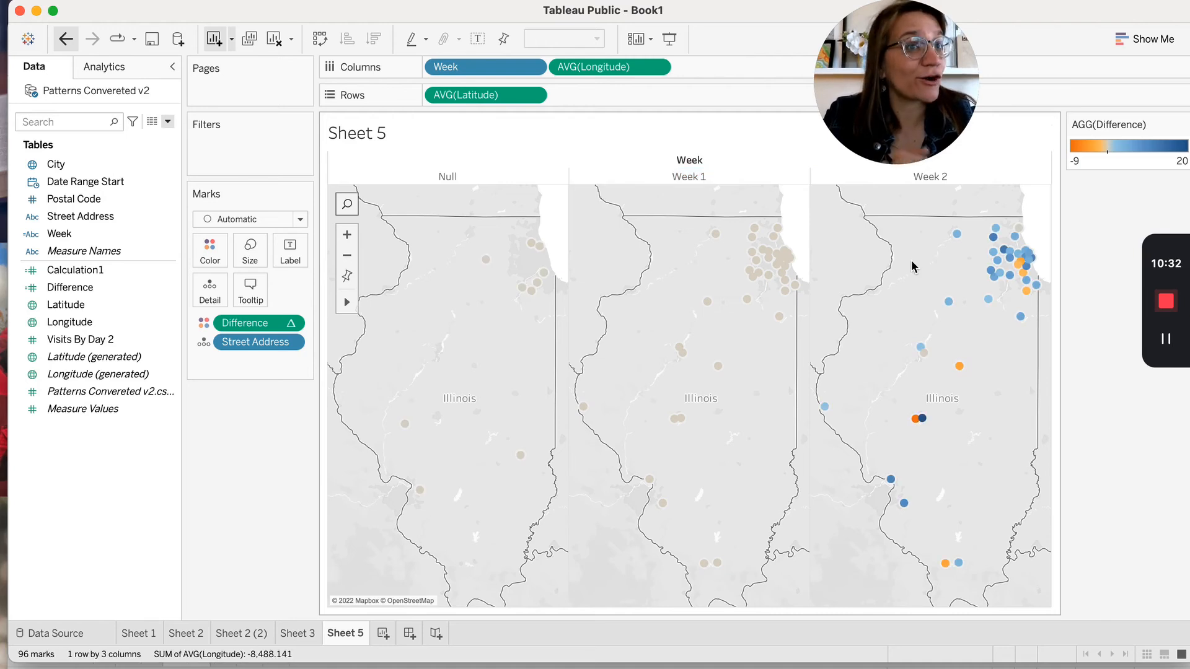
{"action": "left_click", "coordinate": [708, 177]}
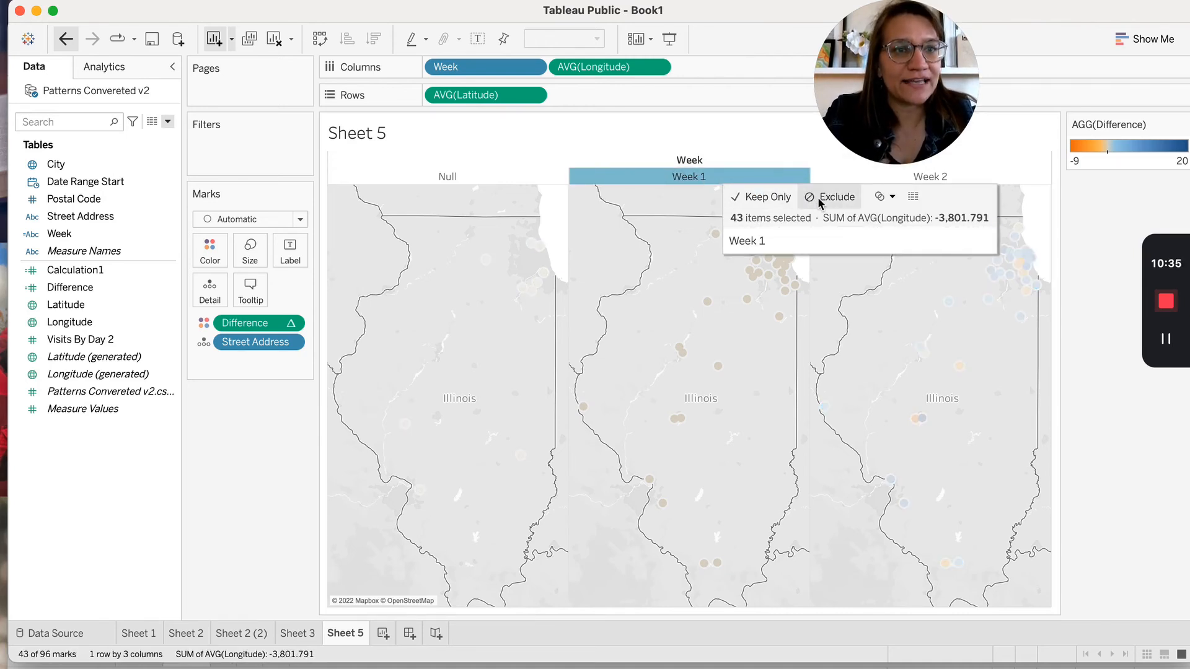
{"action": "left_click", "coordinate": [736, 182]}
Hide the Week 1 and Null panels, leaving only the Week 2 map
{"action": "right_click", "coordinate": [735, 181]}
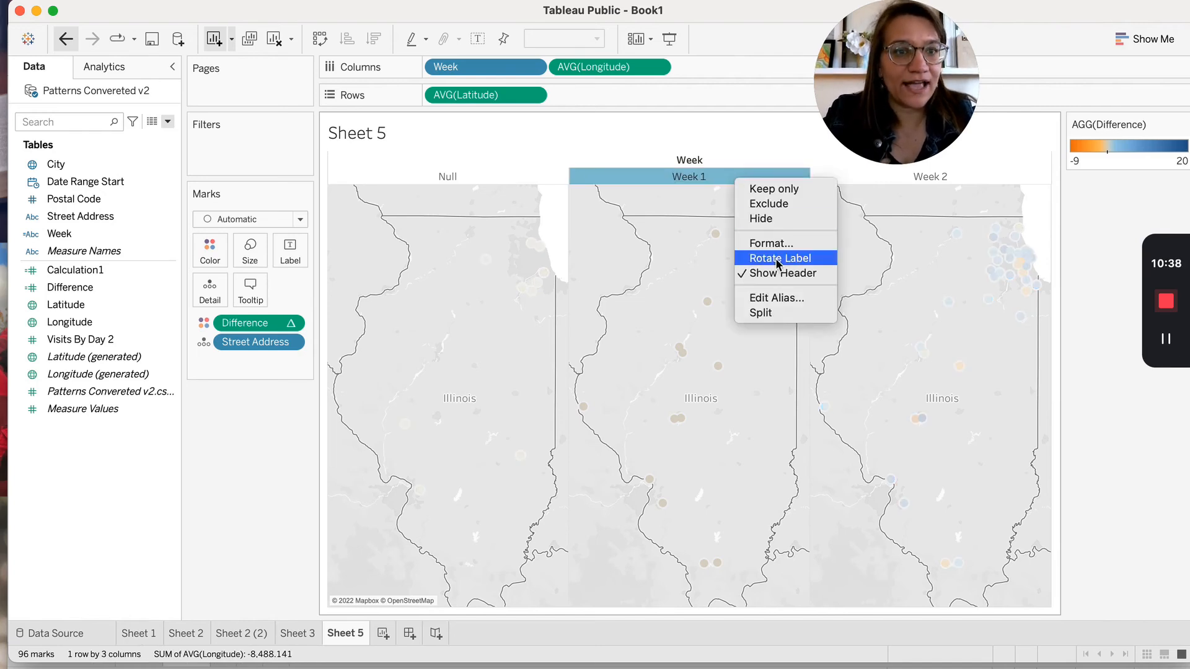
{"action": "left_click", "coordinate": [790, 218]}
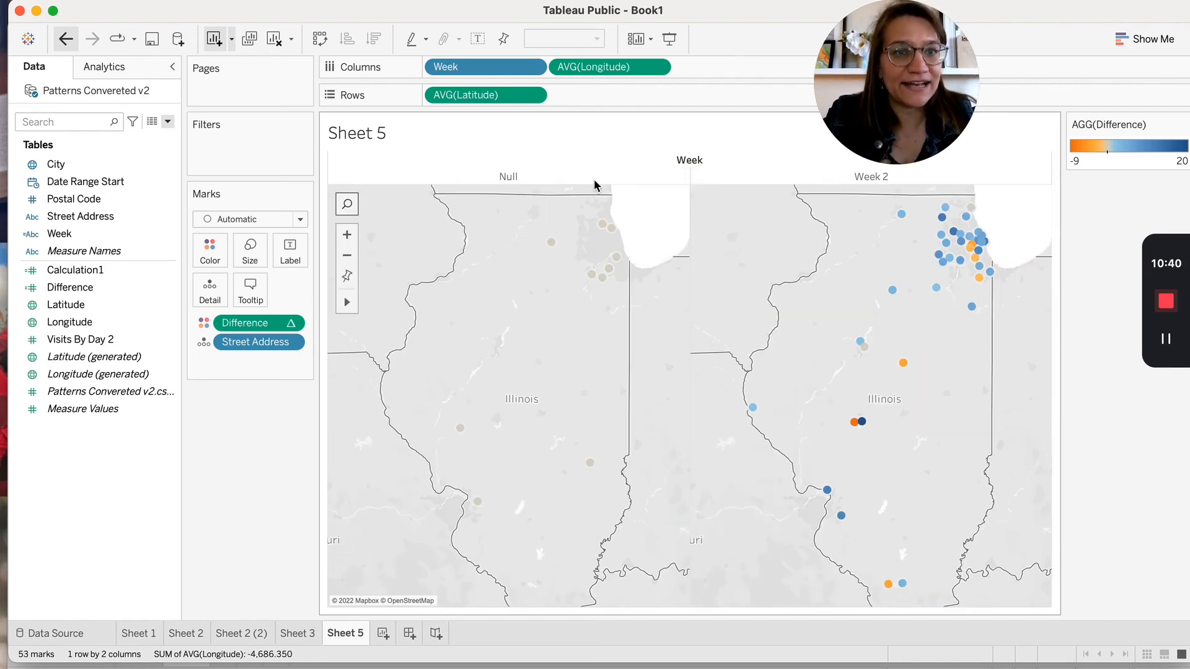
{"action": "left_click", "coordinate": [459, 177]}
{"action": "right_click", "coordinate": [457, 177]}
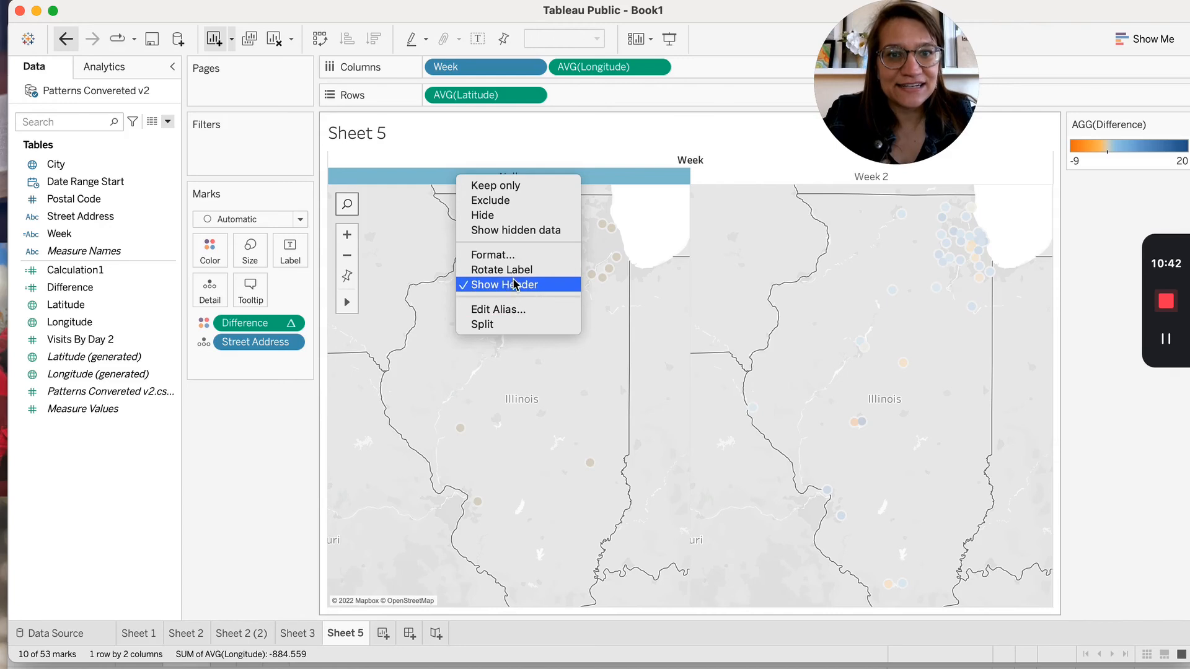
{"action": "left_click", "coordinate": [507, 215]}
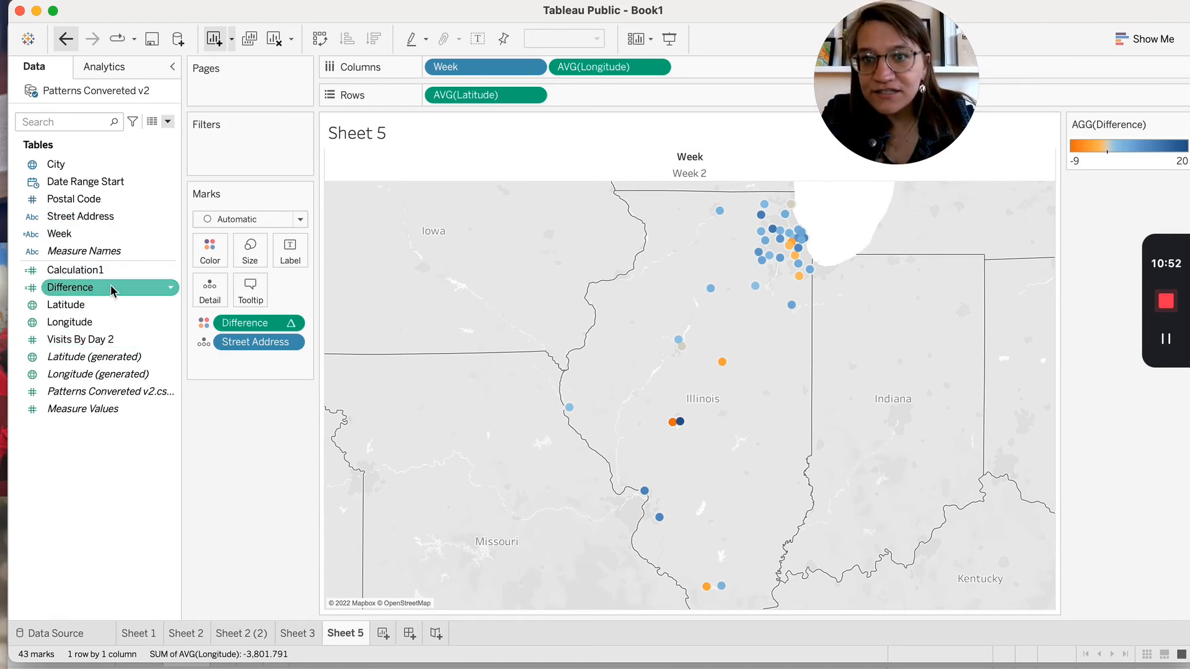
Size points by Difference, add City to Detail, and check a point's tooltip
{"action": "left_click_drag", "start_coordinate": [111, 291], "coordinate": [247, 249]}
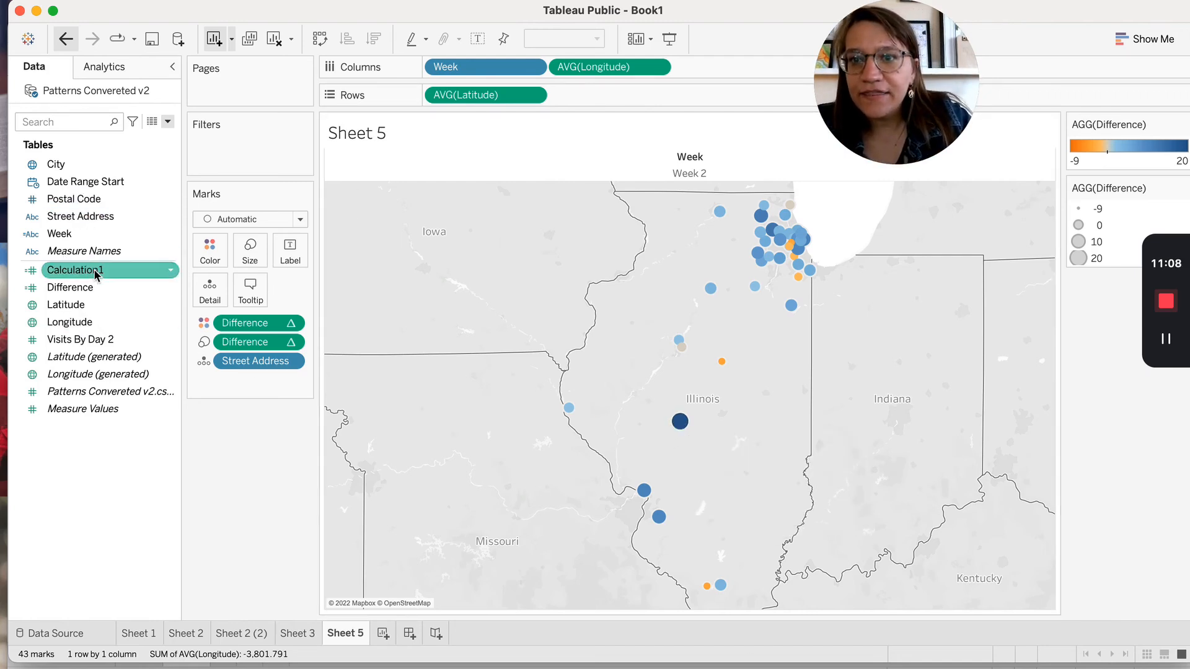
{"action": "left_click_drag", "start_coordinate": [80, 163], "coordinate": [233, 382]}
{"action": "mouse_move", "coordinate": [684, 425]}
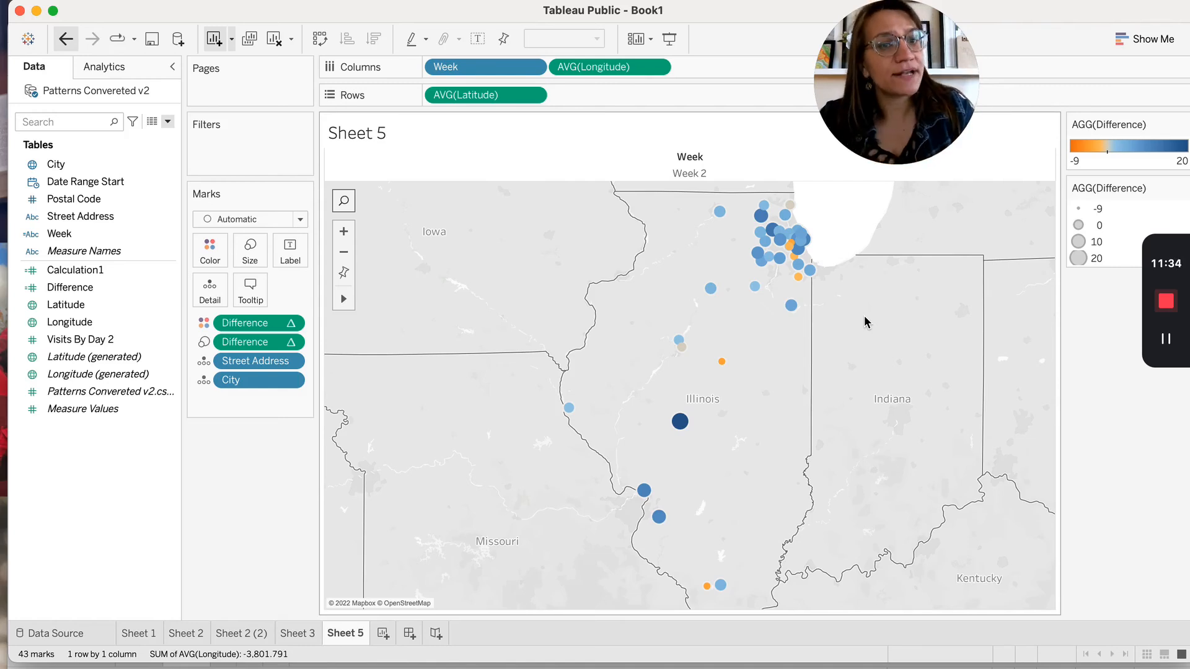
{"action": "mouse_move", "coordinate": [708, 588]}
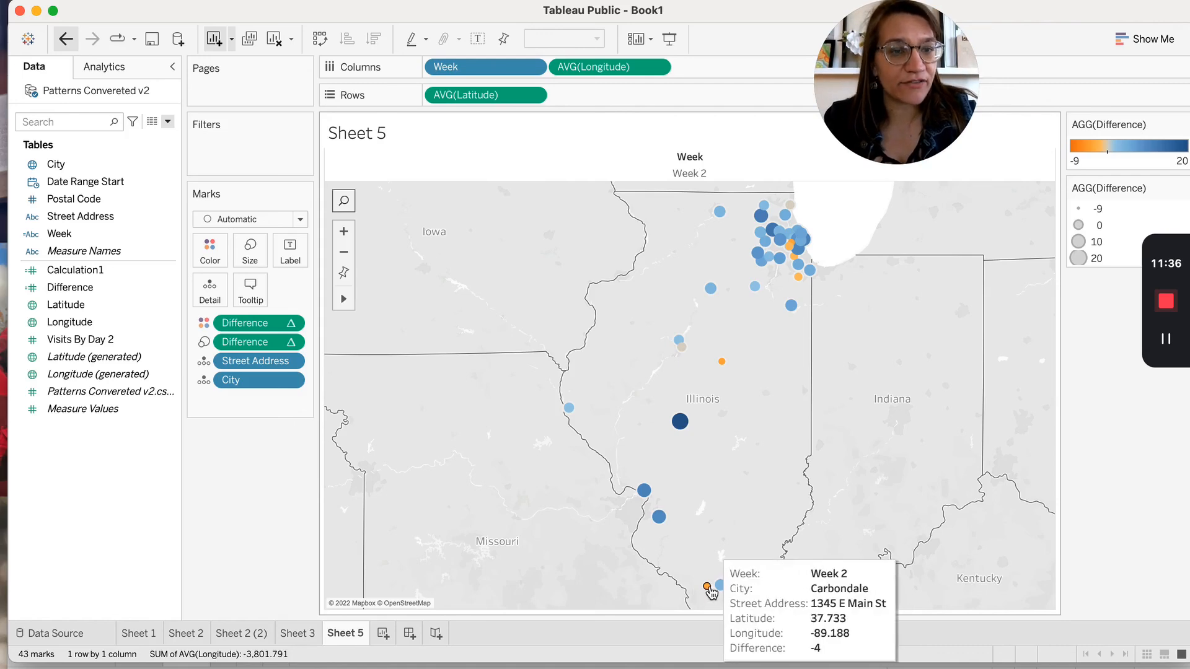